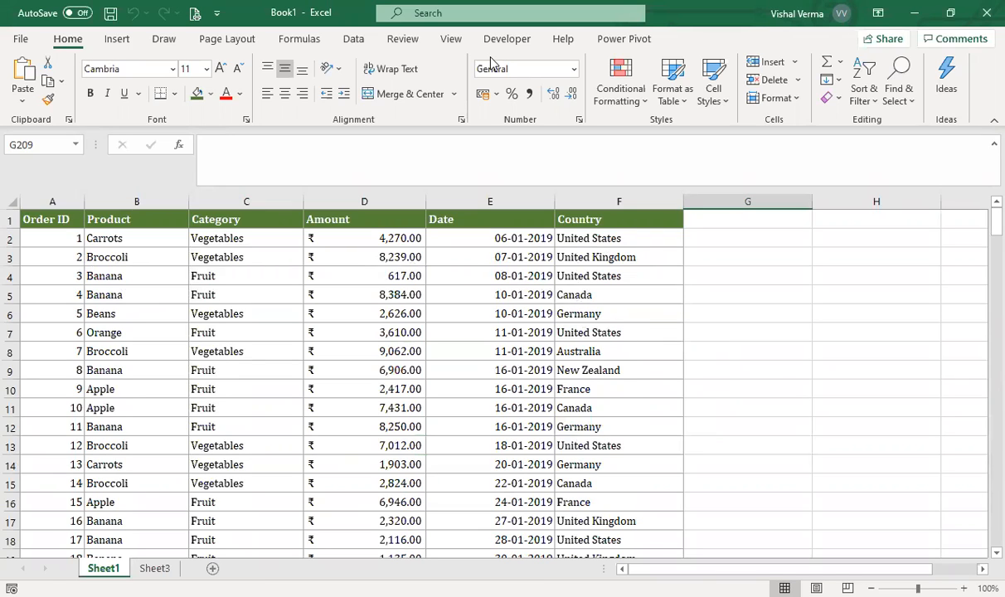
click(700, 423)
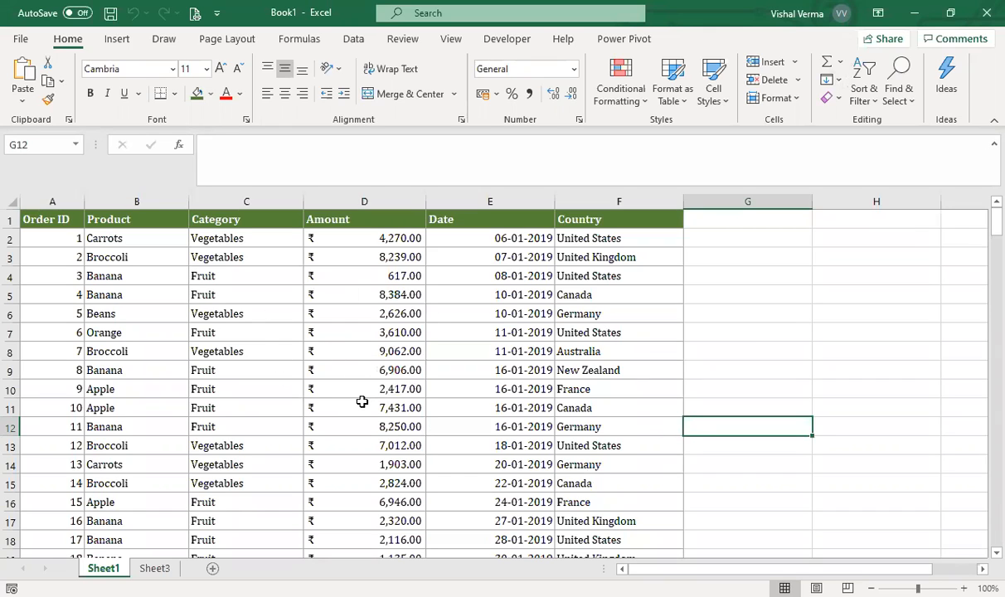
click(59, 220)
key(ctrl+shift+Right)
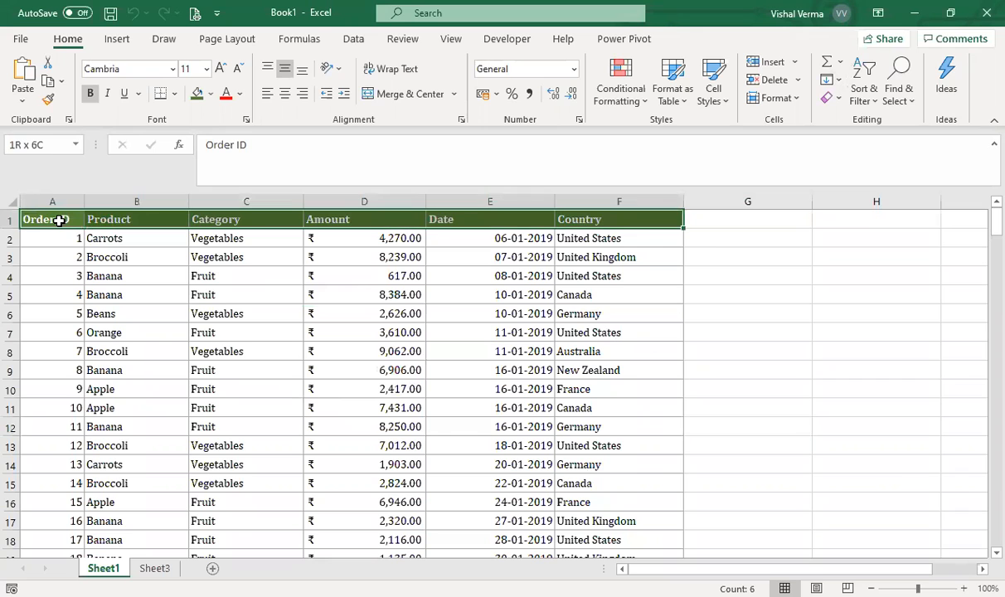
key(ctrl+shift+Down)
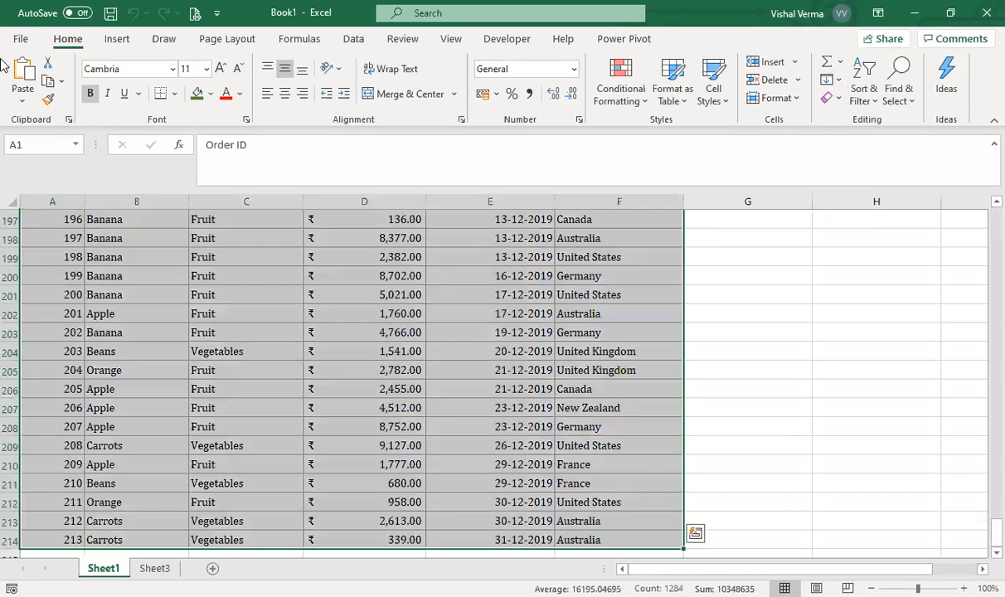
click(120, 39)
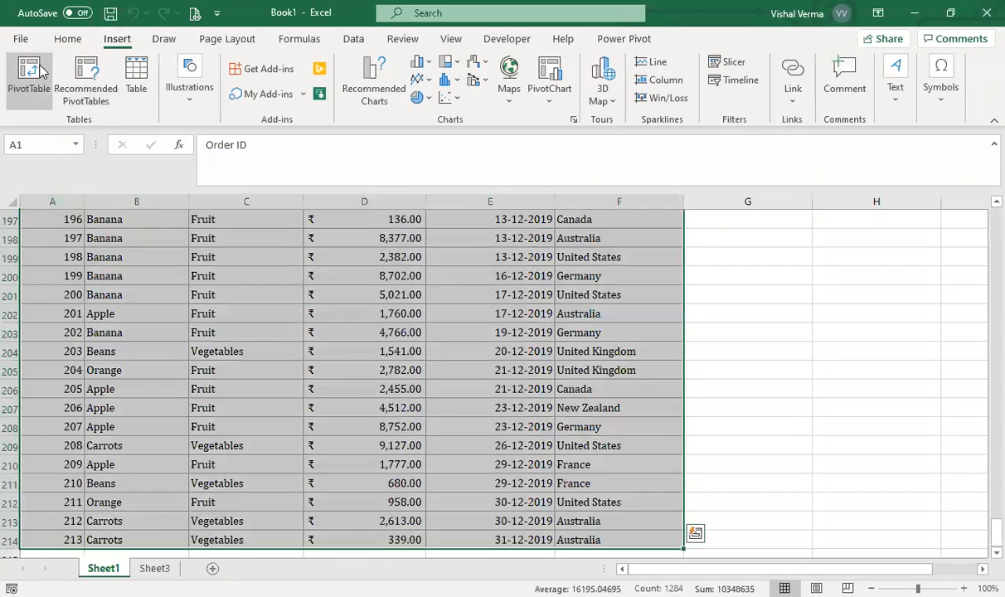
- Convert the order data in A1:F214 on Sheet1 into a table with headers
click(545, 426)
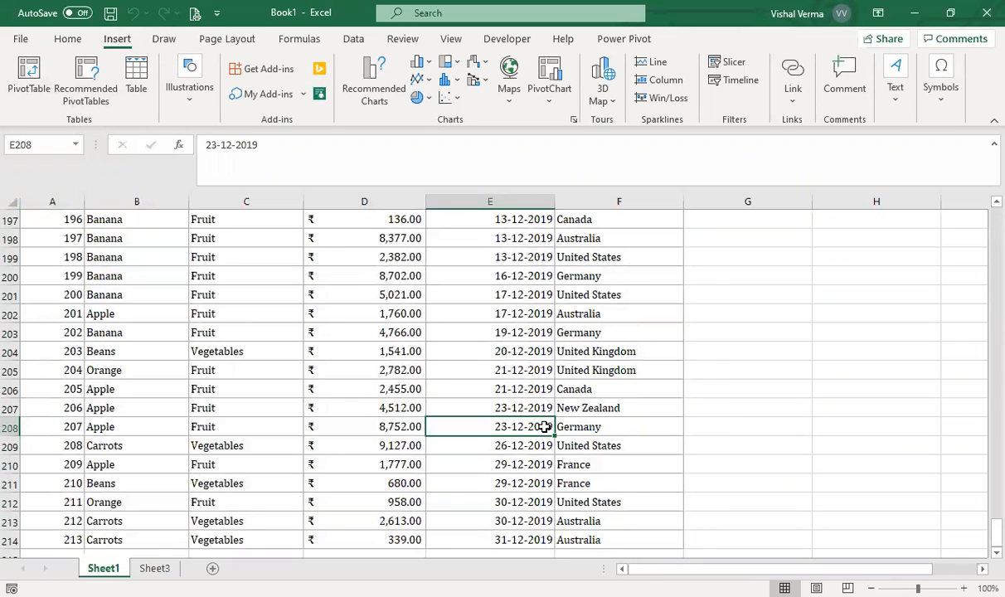
key(ctrl+t)
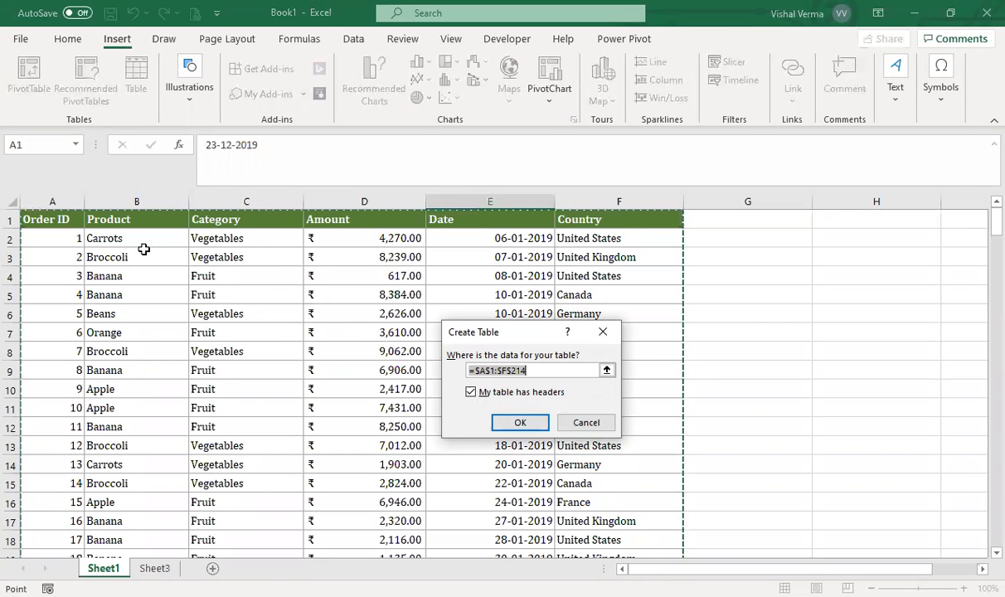
click(521, 424)
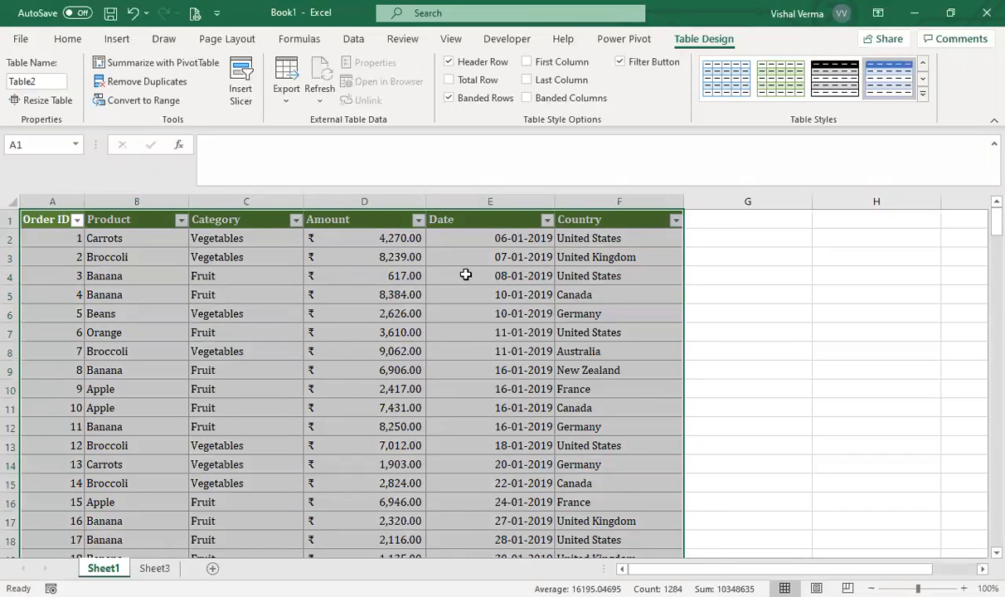
- Examine how the new table's column headers and filter buttons behave further down the order records
click(393, 366)
scroll(527, 355, down, 2)
scroll(527, 355, up, 2)
scroll(527, 355, down, 13)
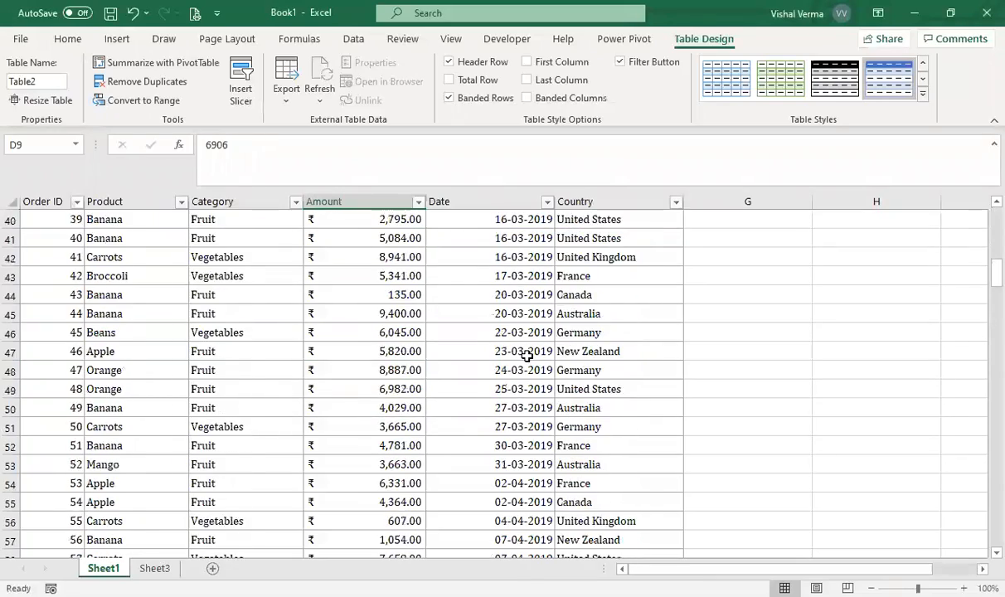
scroll(526, 355, down, 15)
scroll(527, 355, up, 20)
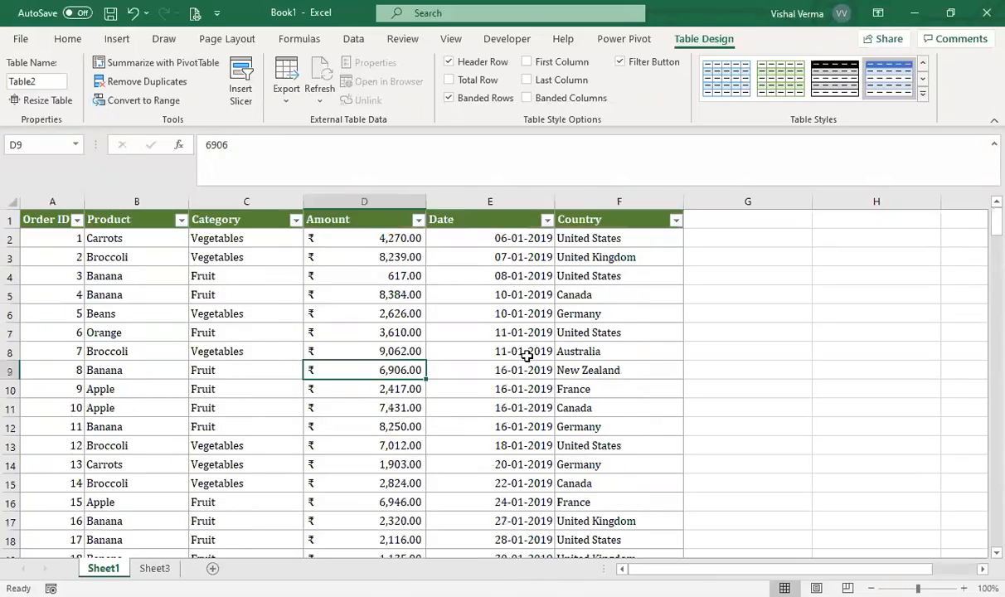
scroll(526, 355, down, 20)
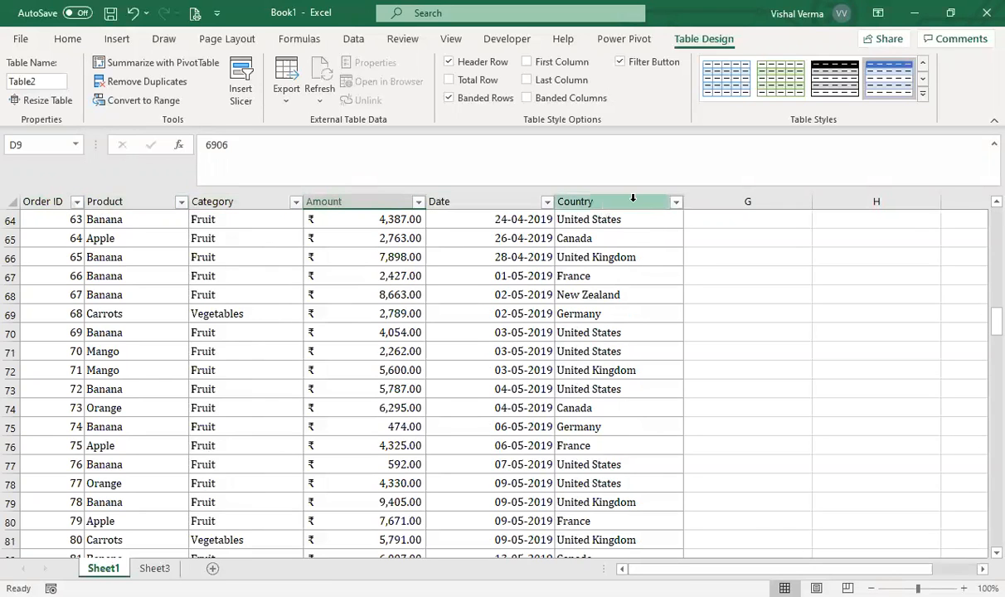
scroll(543, 348, up, 20)
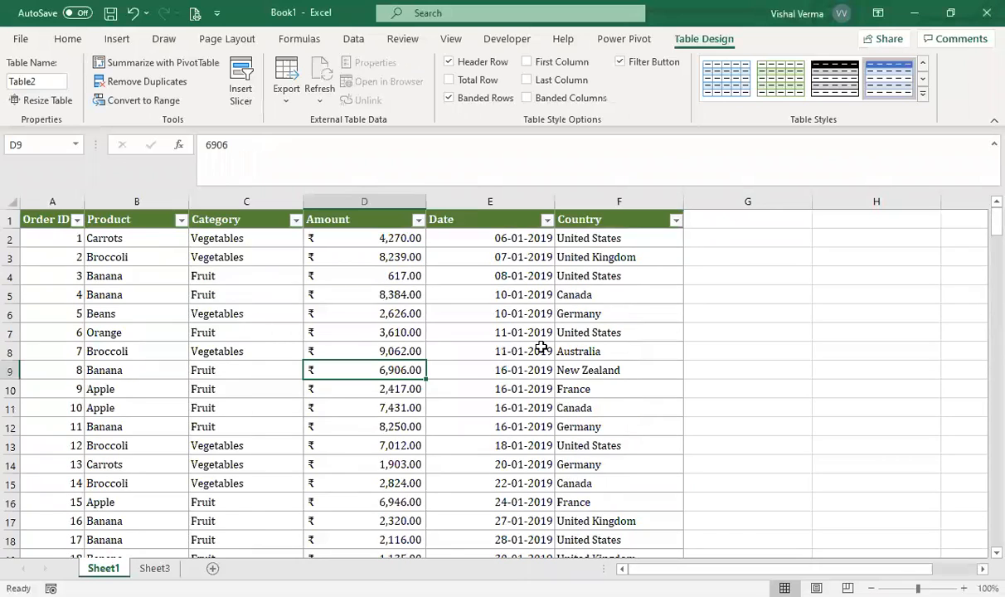
scroll(217, 316, down, 5)
scroll(217, 316, up, 5)
click(737, 232)
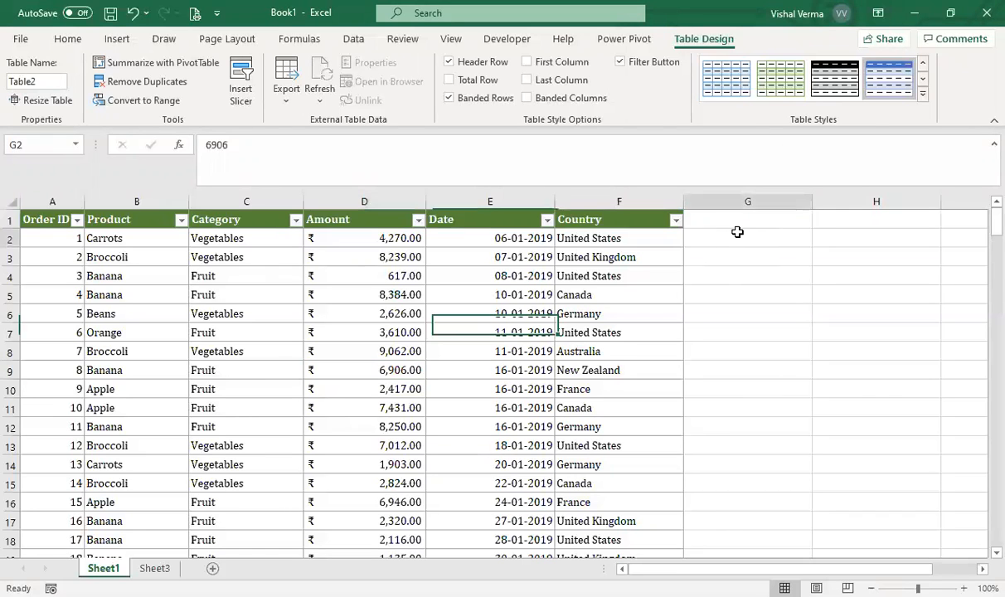
text(=)
key(Left)
key(Left)
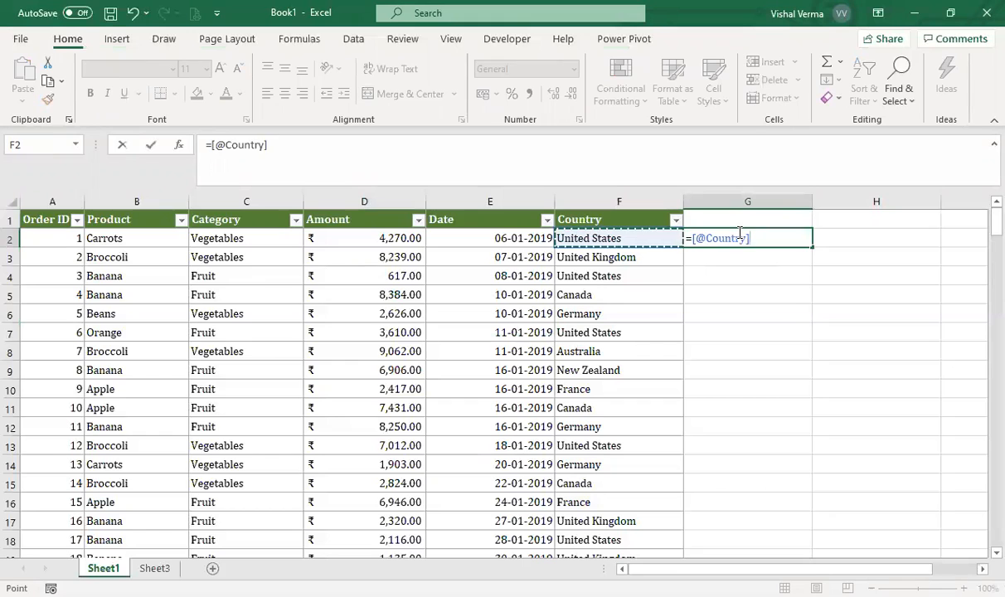
key(Left)
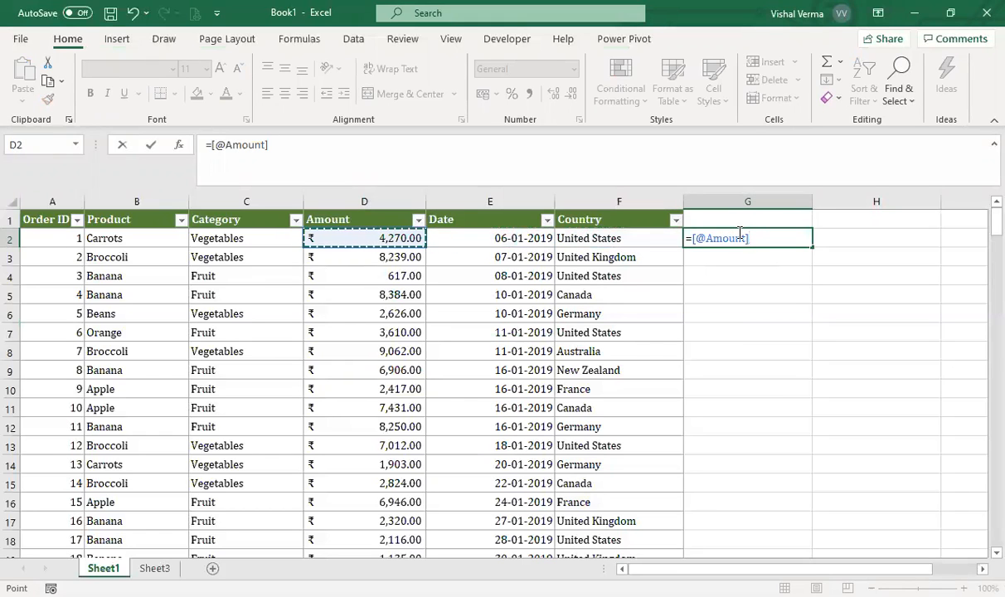
text(*2)
key(Return)
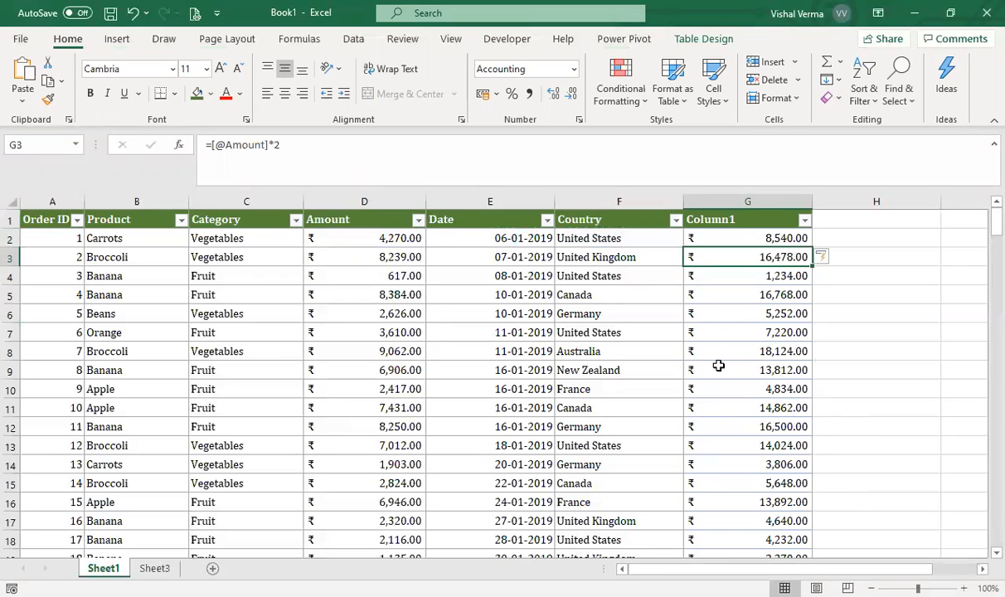
- Undo the calculated column and the formula entered in G2
key(ctrl+z)
key(ctrl+z)
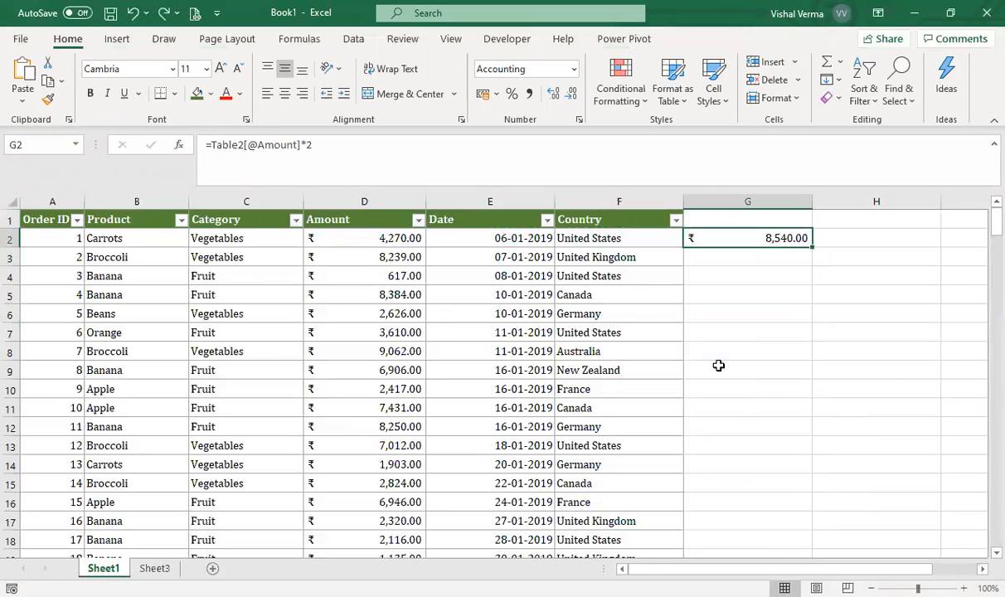
key(ctrl+z)
click(718, 366)
- Create a PivotTable from Table2 on a new worksheet
click(402, 334)
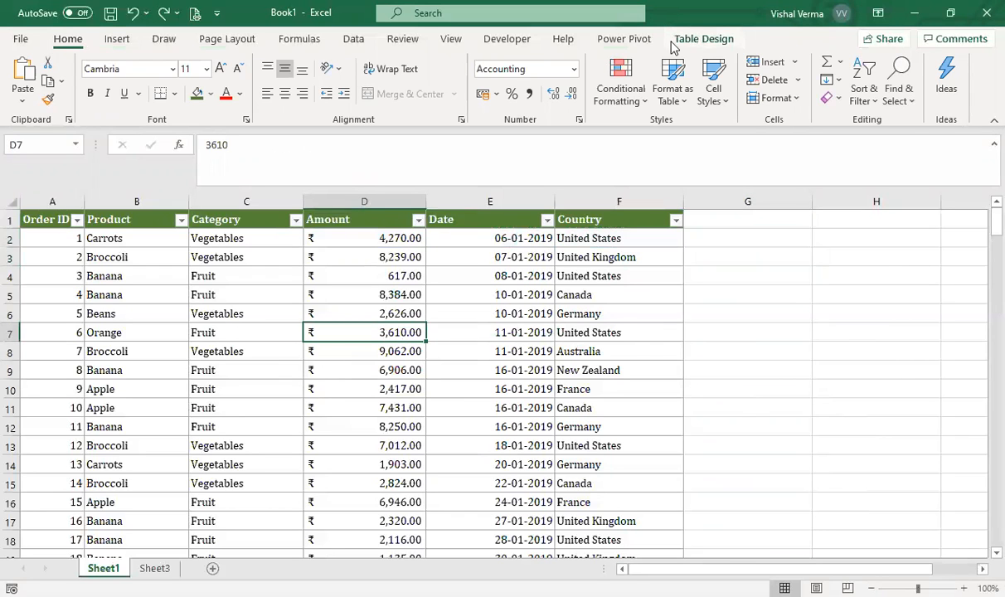
key(ctrl+Down)
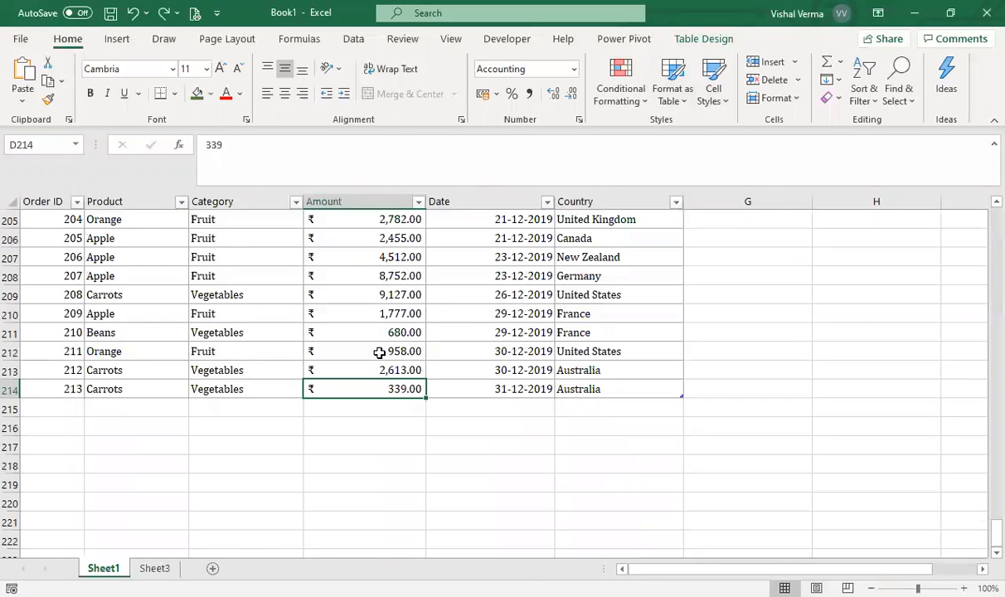
click(703, 38)
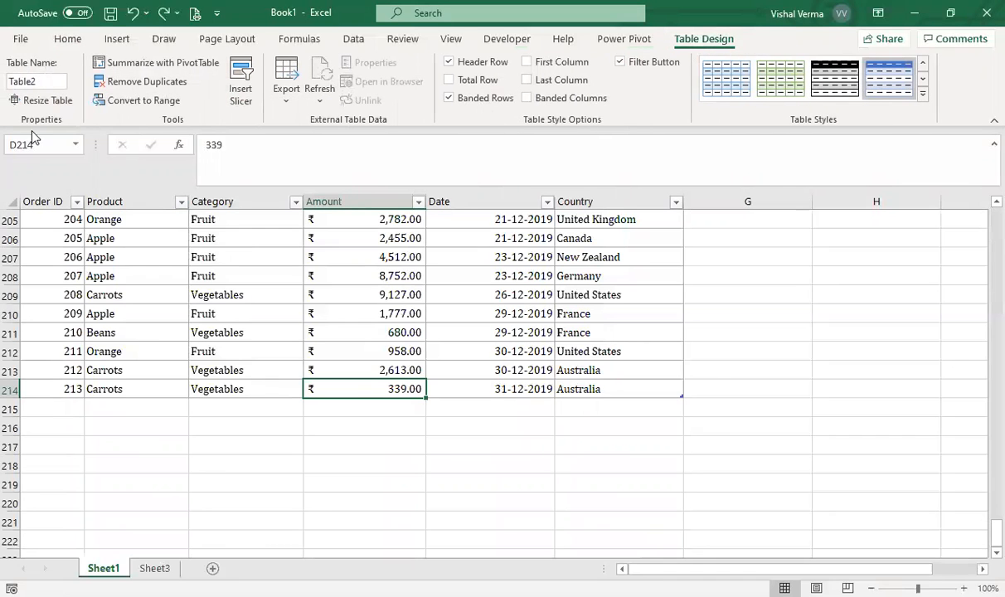
click(152, 66)
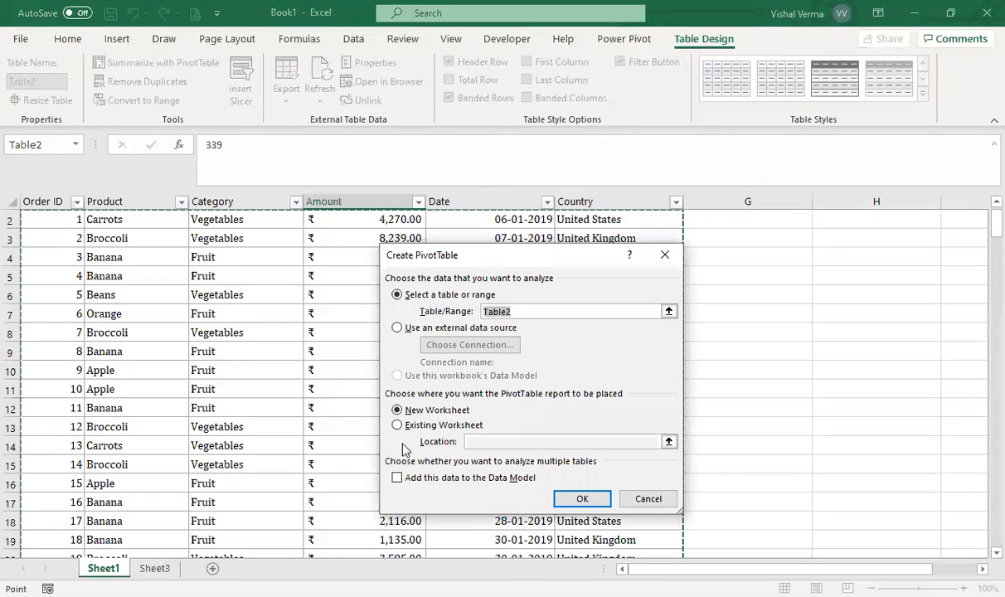
click(584, 501)
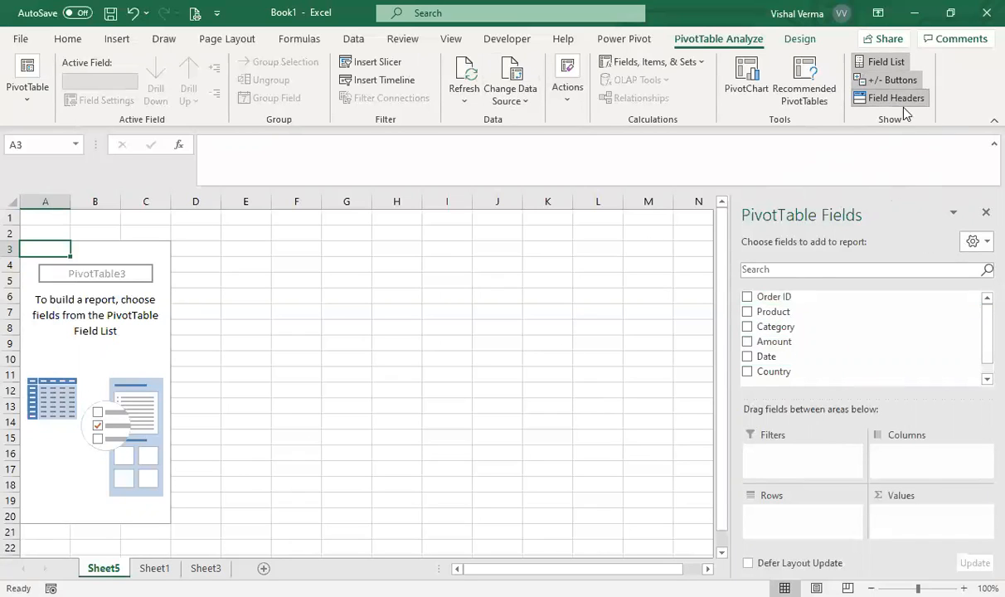
- Hide the PivotTable field list and show it again
click(884, 65)
click(884, 65)
click(985, 213)
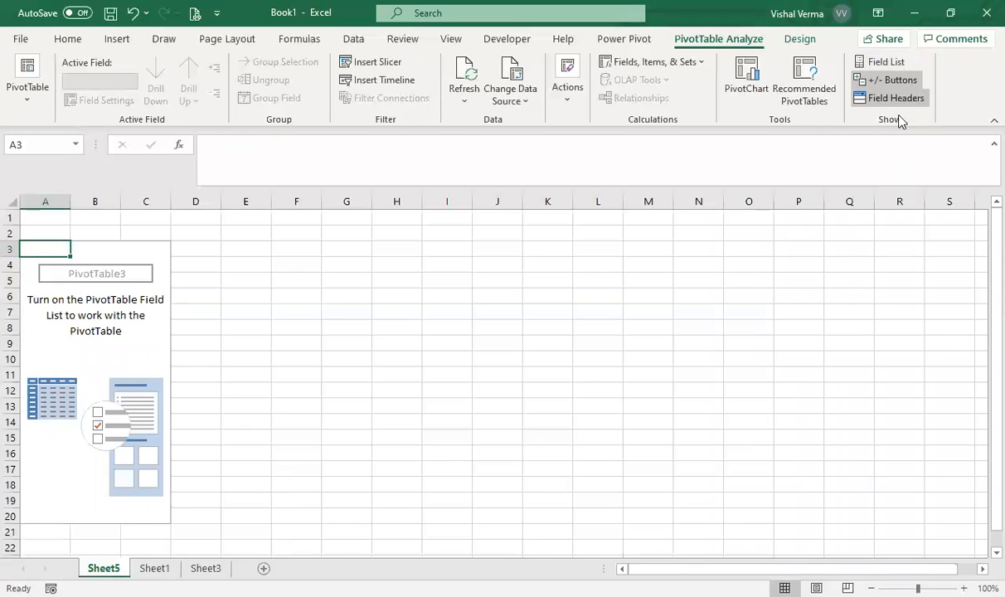
click(884, 64)
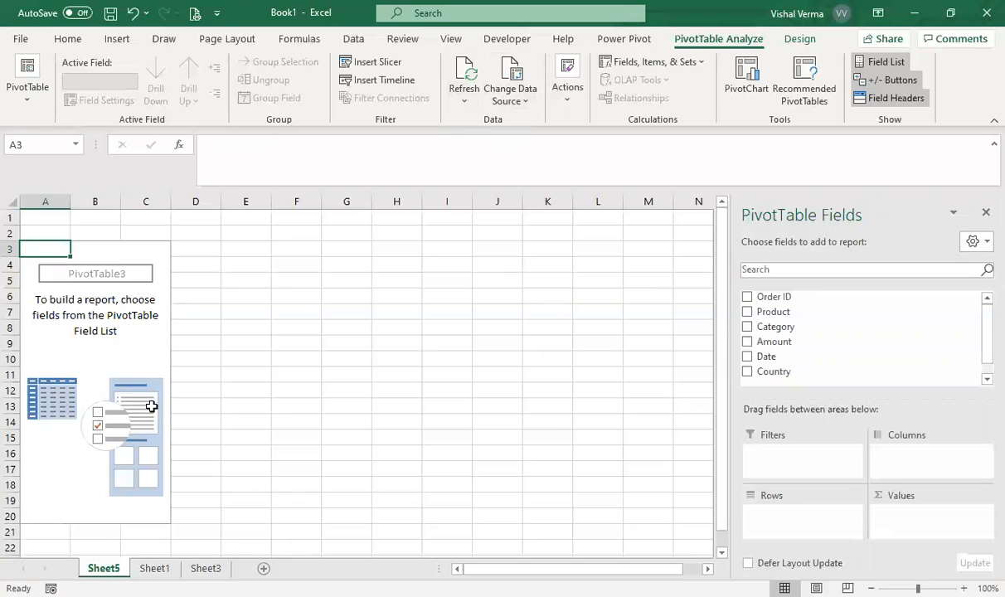
- Check the source table on Sheet1 and look at the PivotTable's refresh and change data source options on Sheet5
click(155, 569)
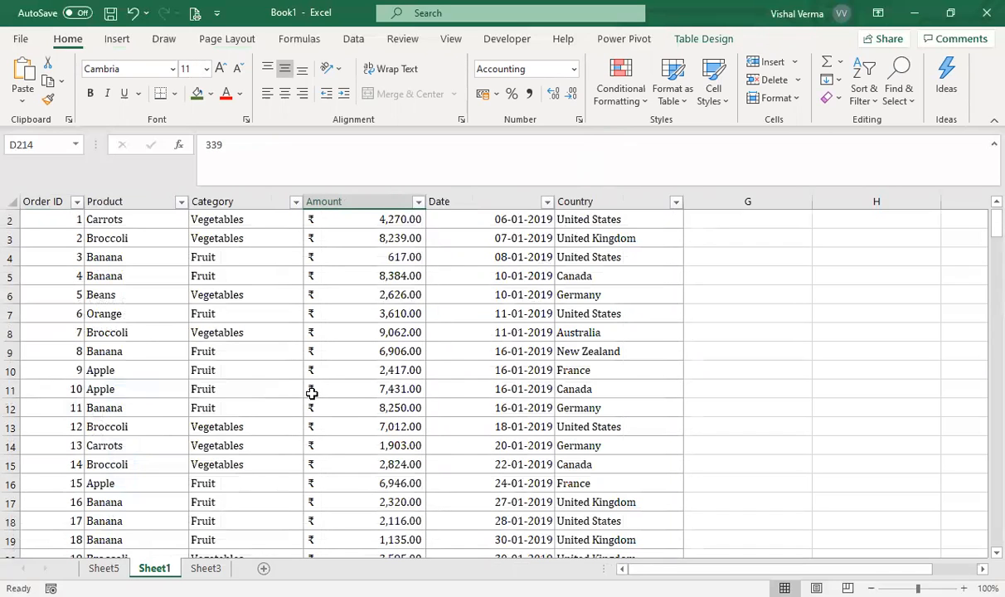
click(104, 568)
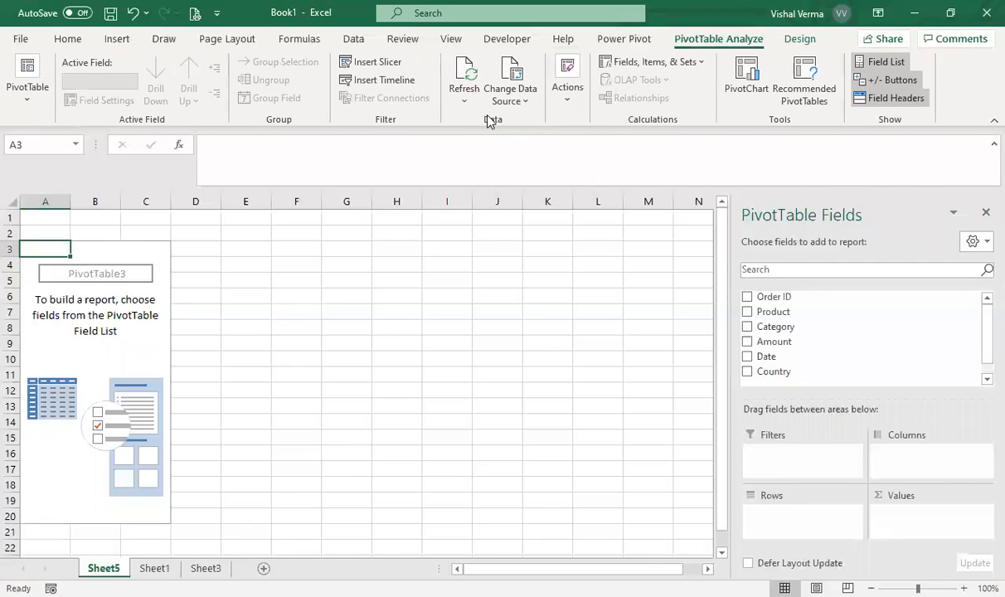
click(467, 103)
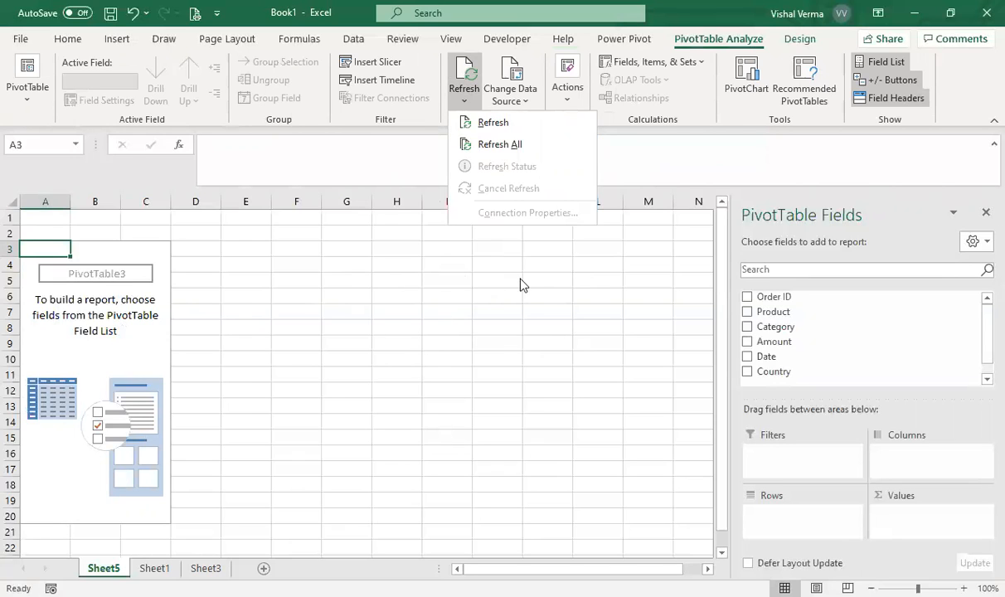
click(524, 100)
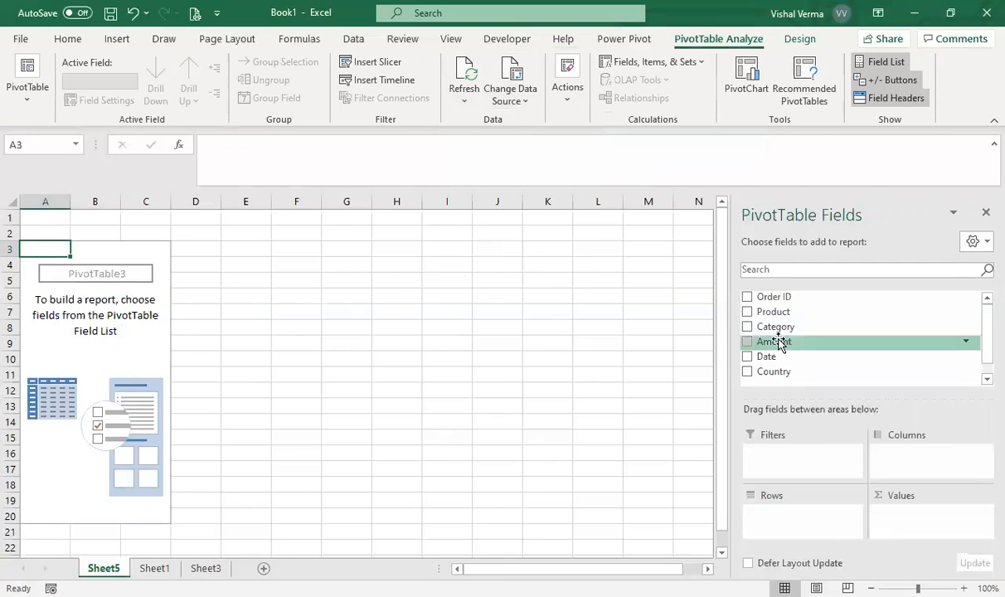
- Lay out the PivotTable with Product instead of Category as rows and the sum of Amount as values
drag(787, 329, 779, 518)
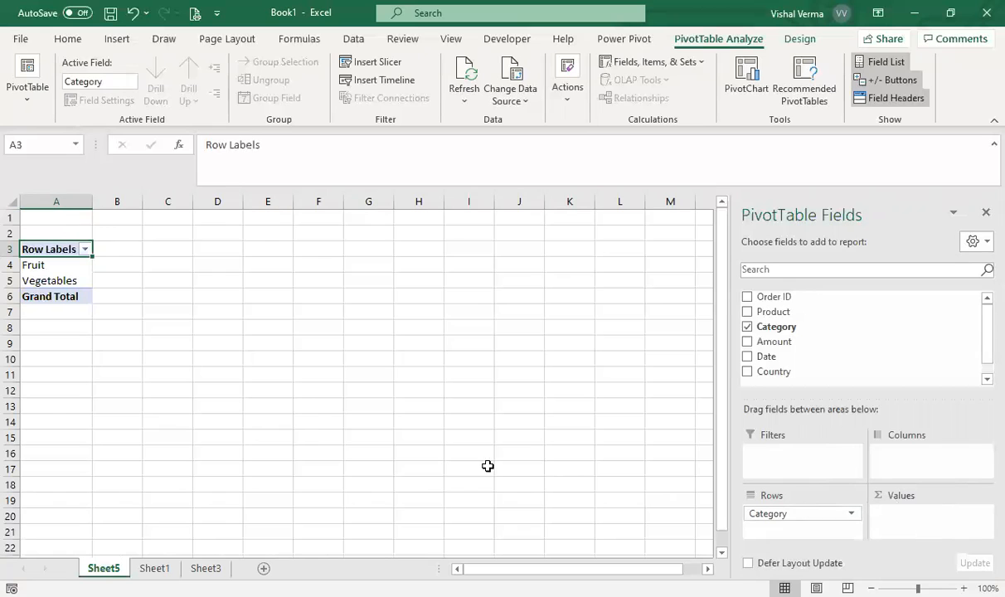
drag(774, 514, 586, 364)
drag(757, 314, 780, 519)
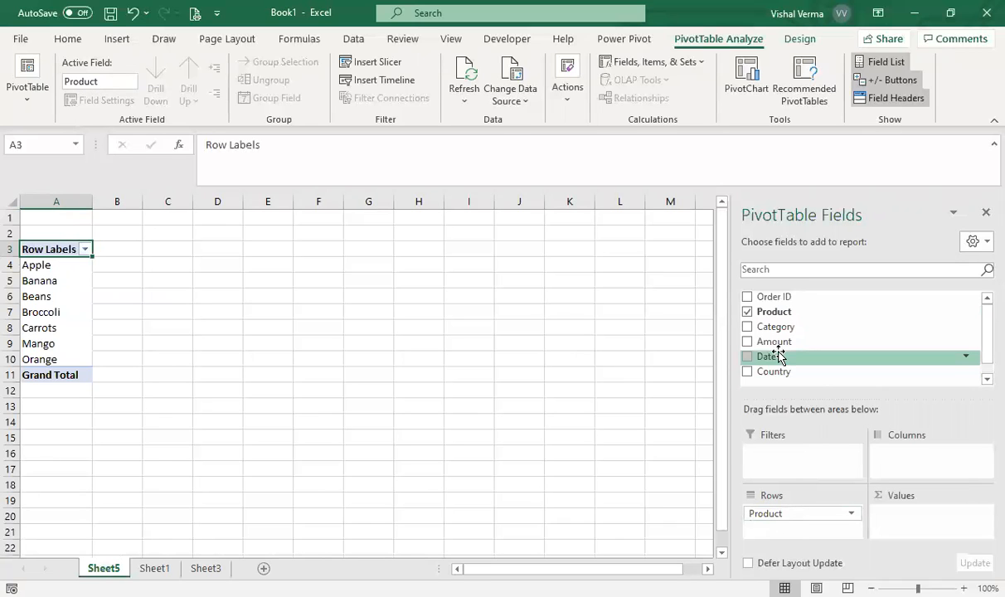
drag(741, 341, 912, 523)
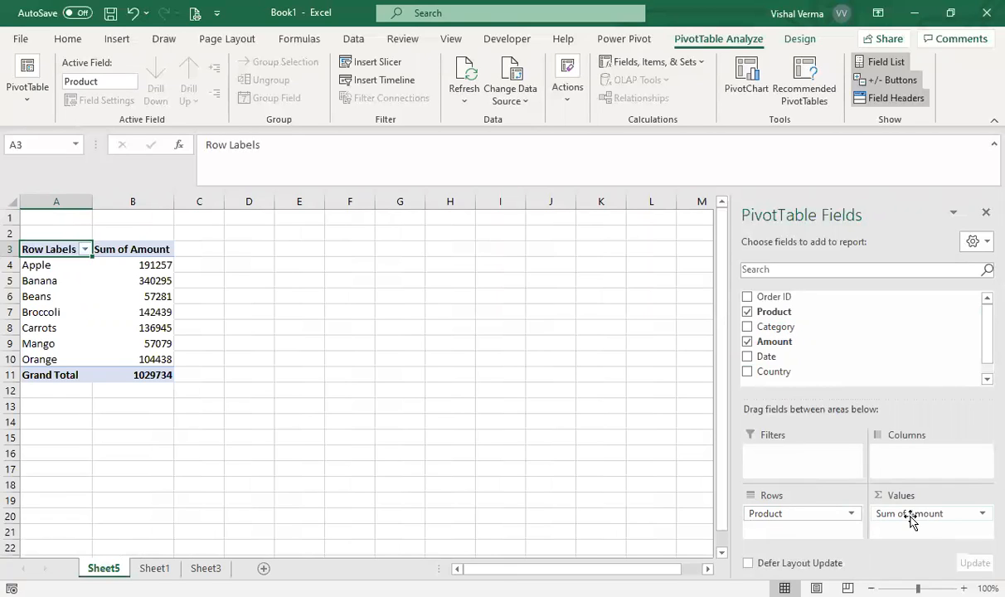
- Review the summary functions and Number format options of the Amount value field, and check the source table on Sheet1
click(982, 515)
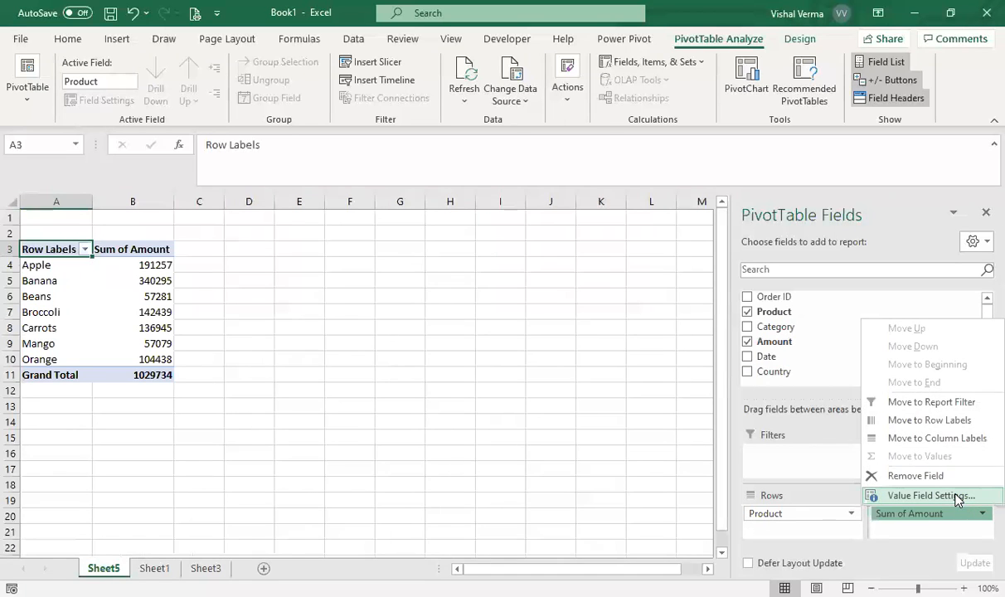
click(928, 495)
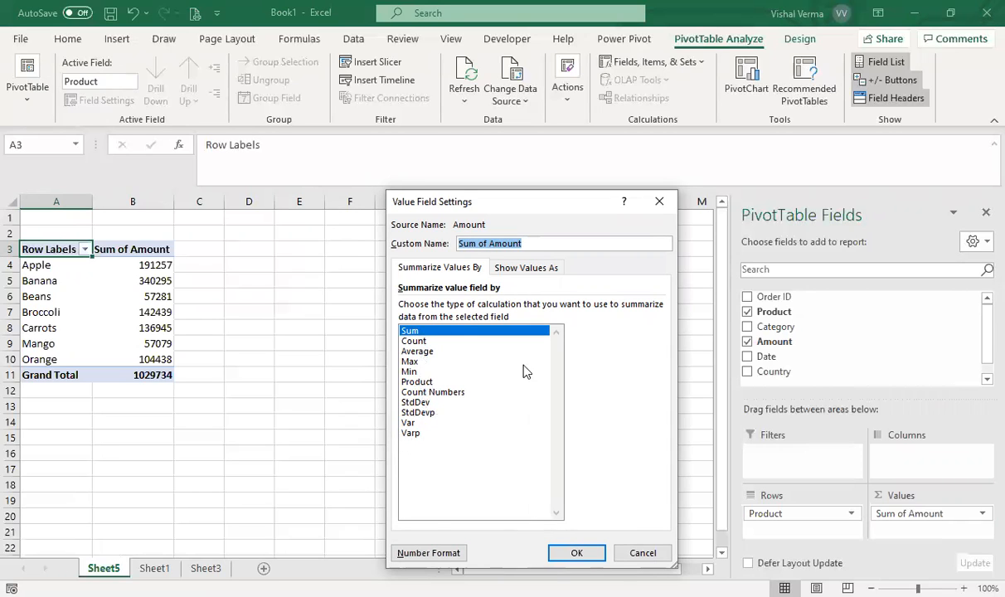
click(454, 560)
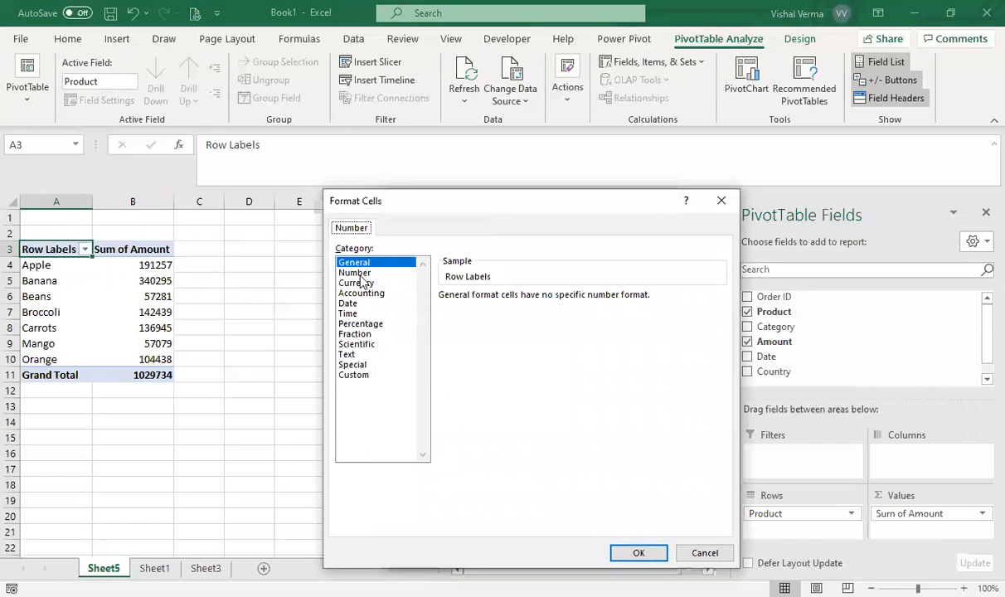
click(356, 273)
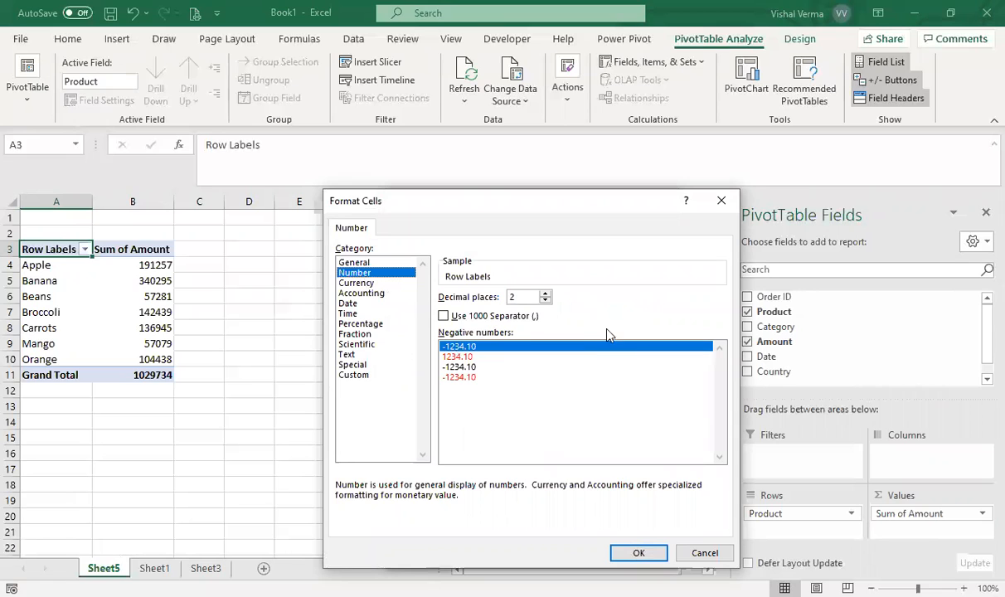
click(705, 553)
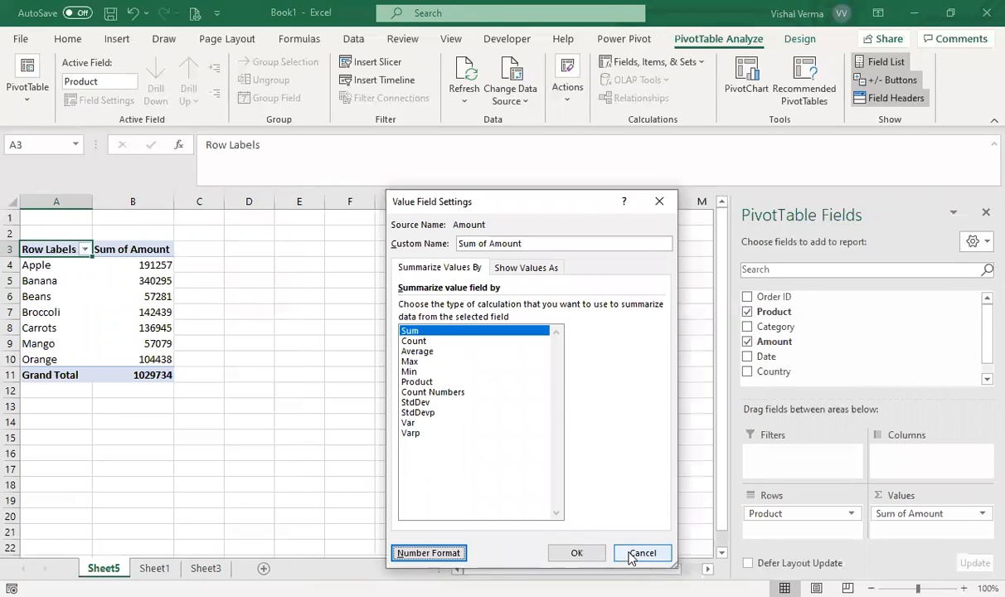
click(578, 555)
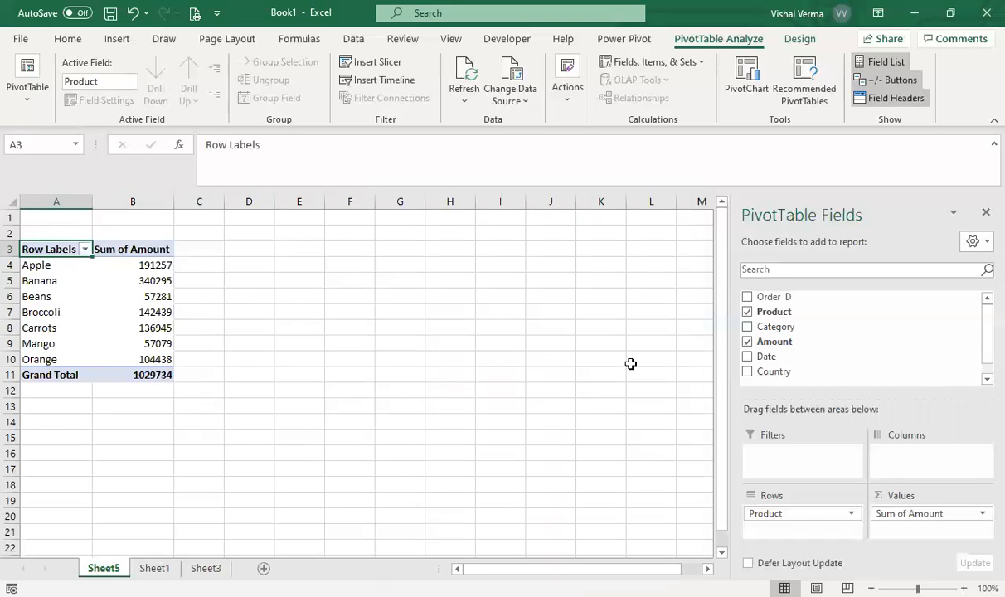
click(153, 568)
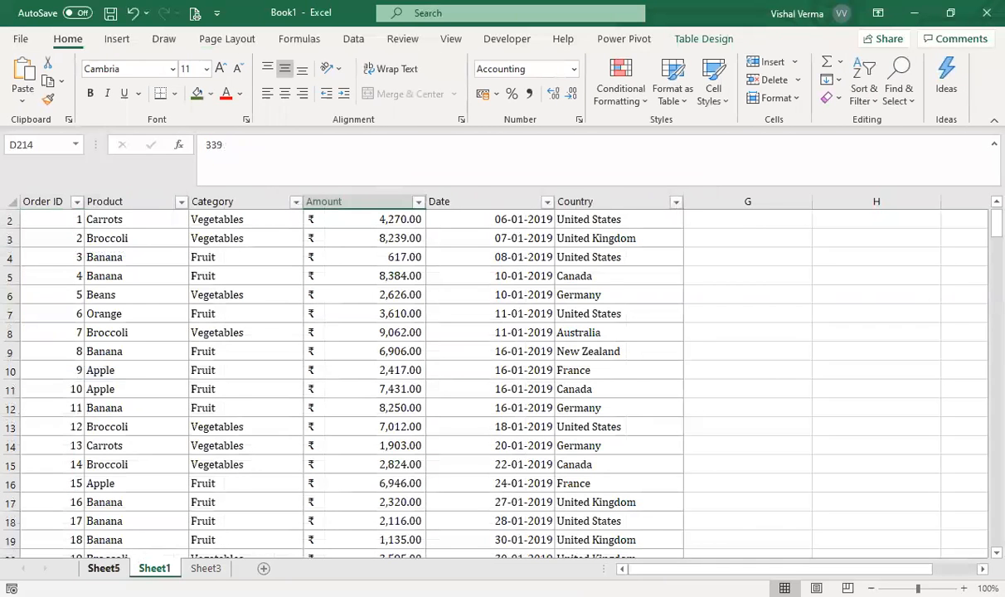
click(103, 568)
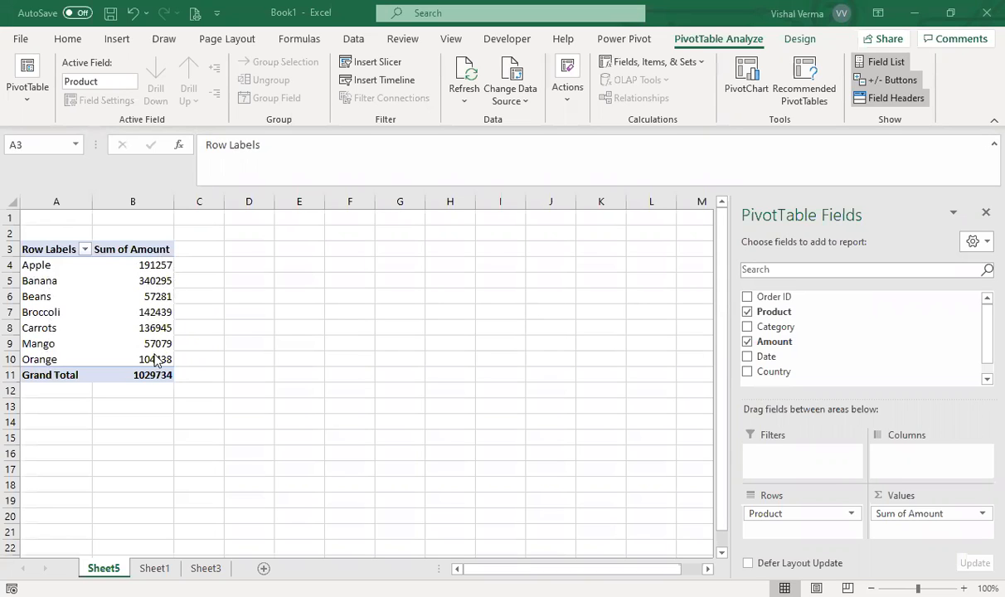
- Look through the sorting options available for the PivotTable's Product row labels
click(84, 250)
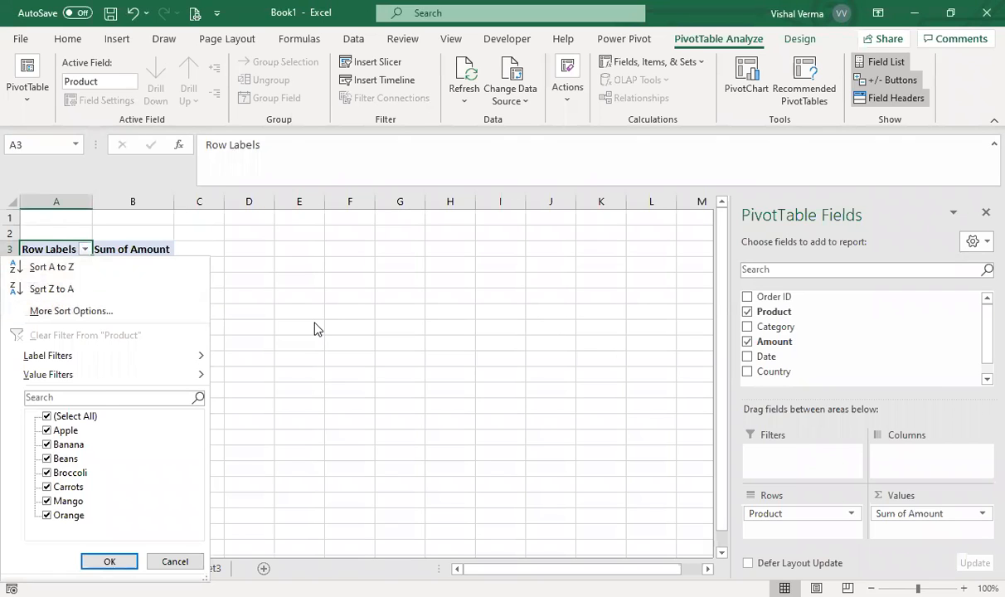
click(85, 250)
click(86, 251)
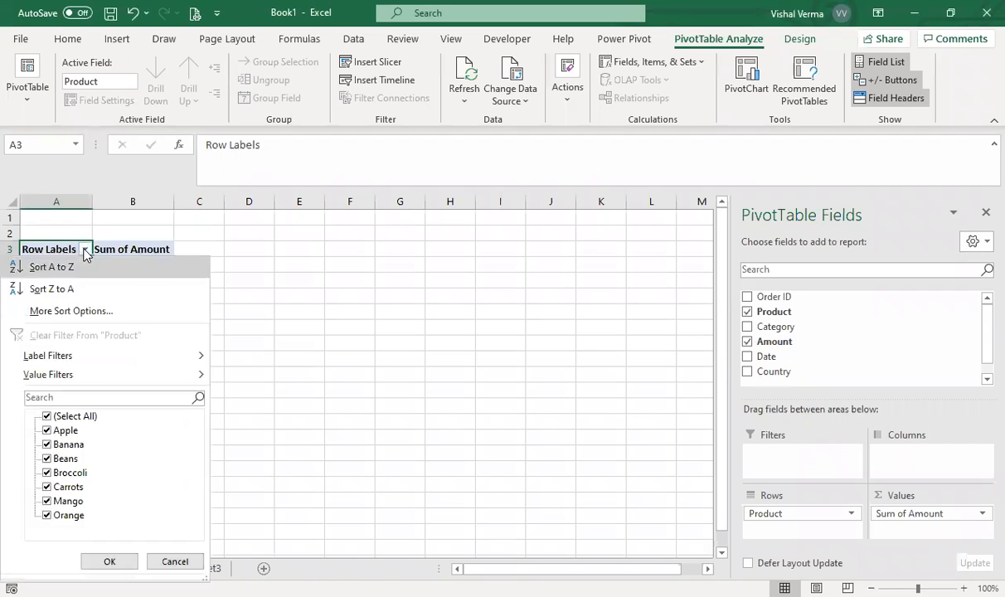
click(50, 269)
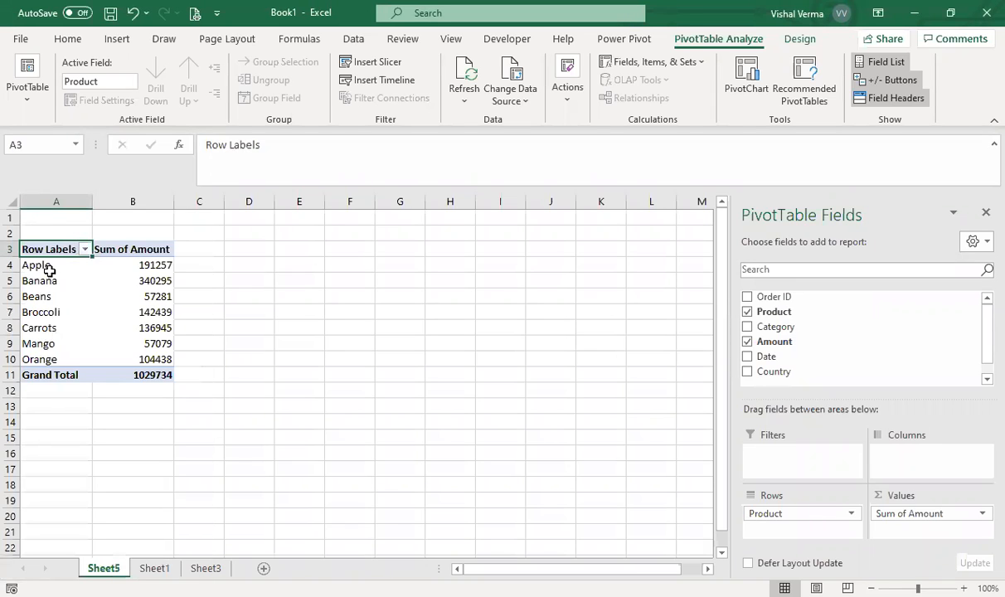
right_click(50, 271)
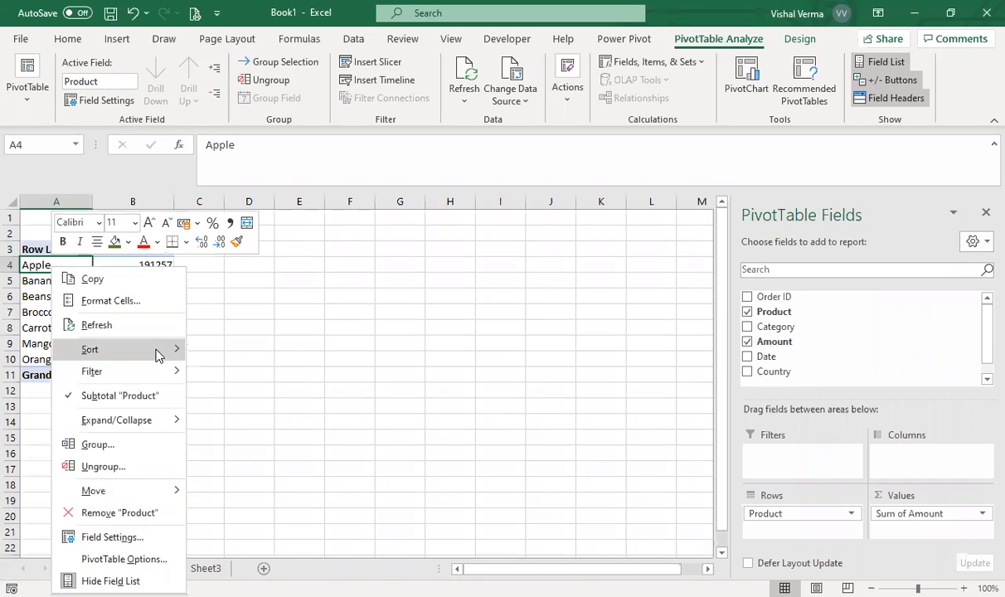
mouse_move(158, 355)
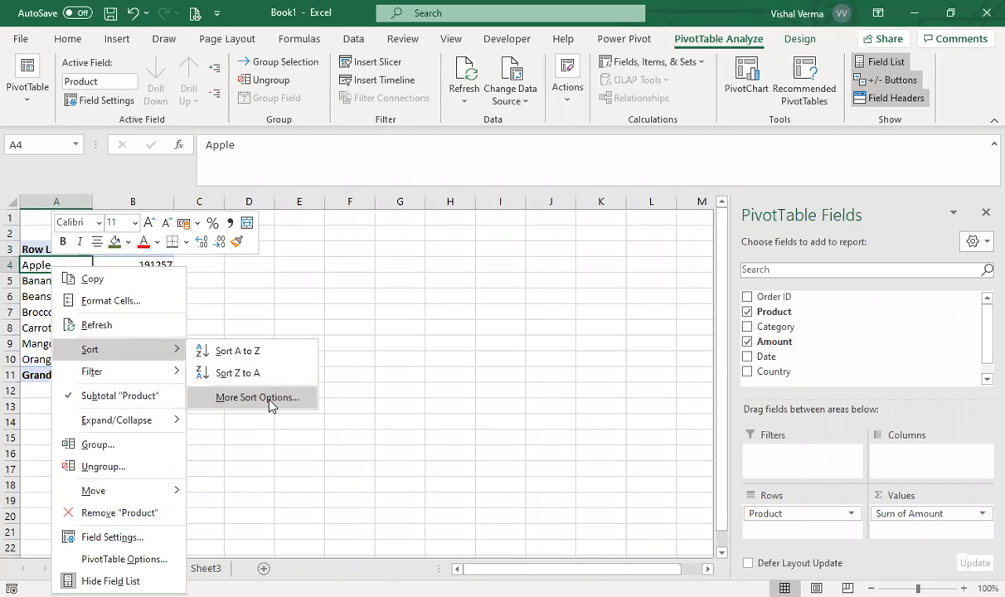
click(318, 297)
- Sort the PivotTable's products in ascending order by Sum of Amount
click(85, 249)
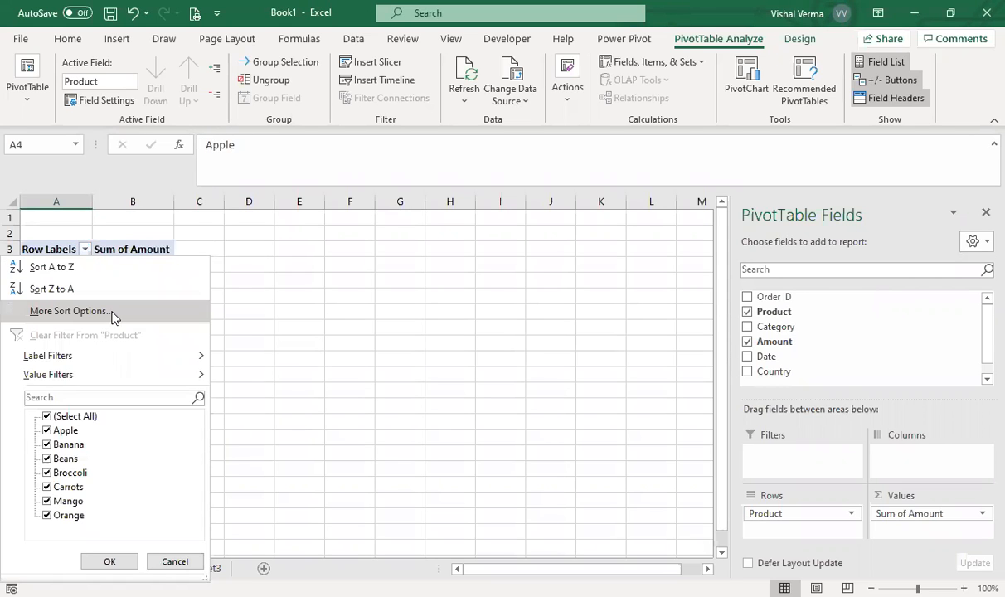
click(114, 316)
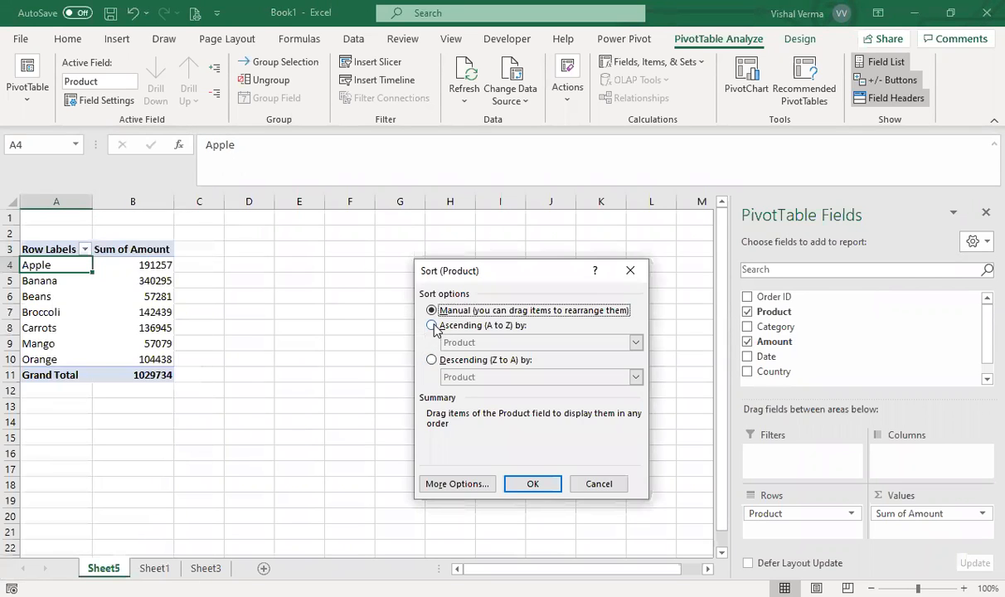
click(446, 325)
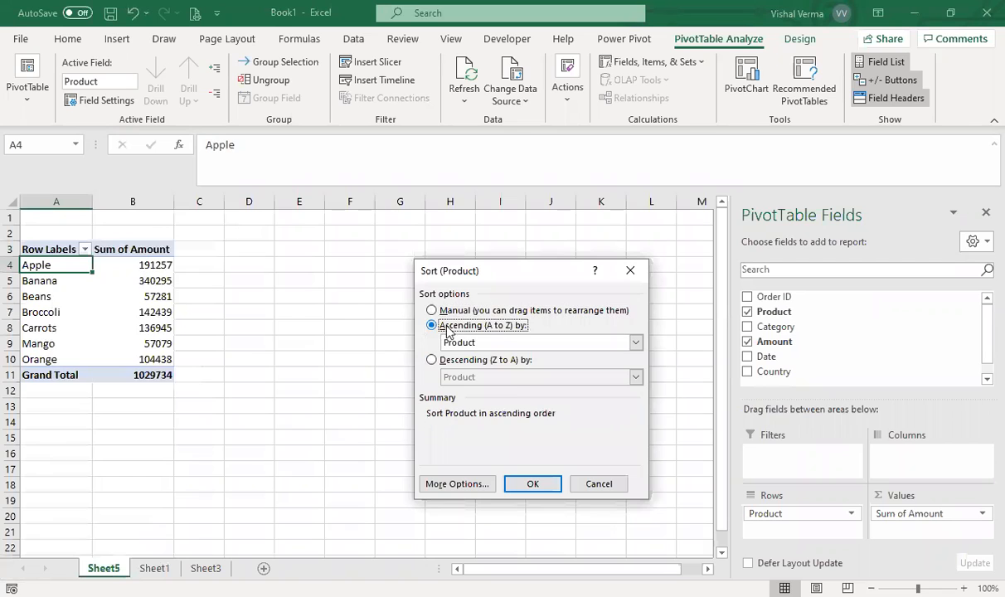
click(635, 344)
click(528, 367)
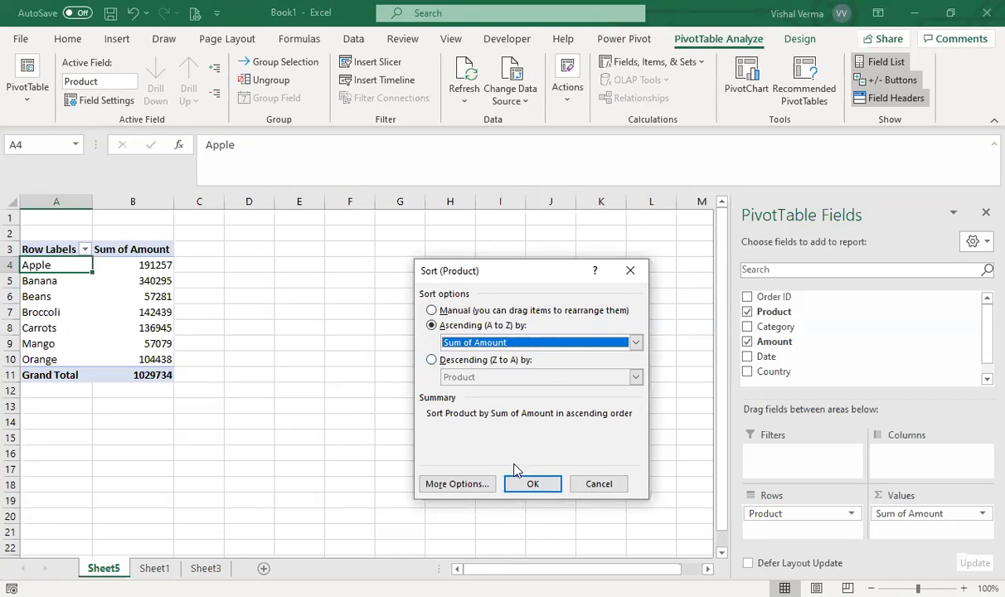
click(548, 487)
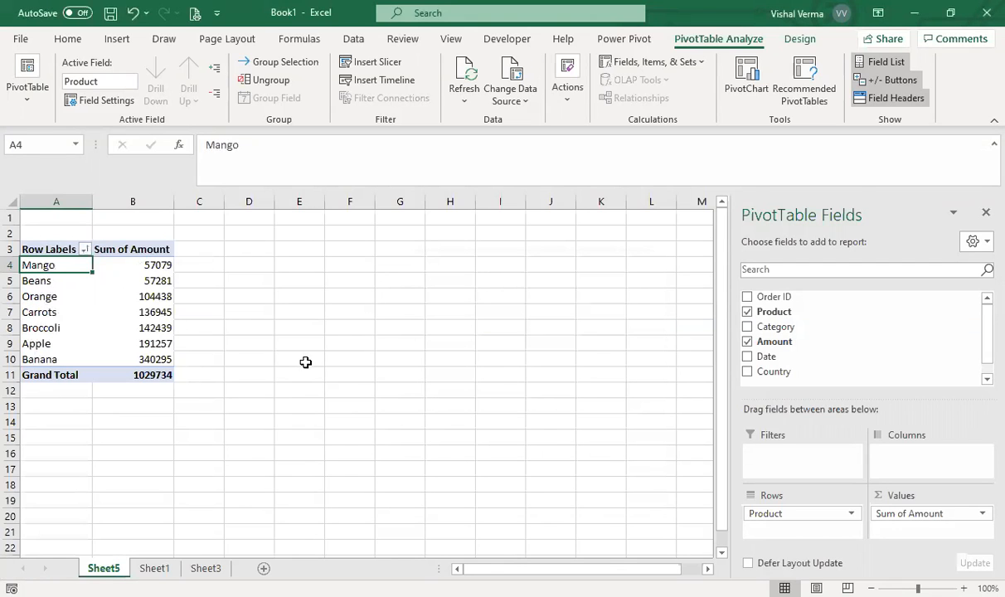
click(299, 359)
click(83, 280)
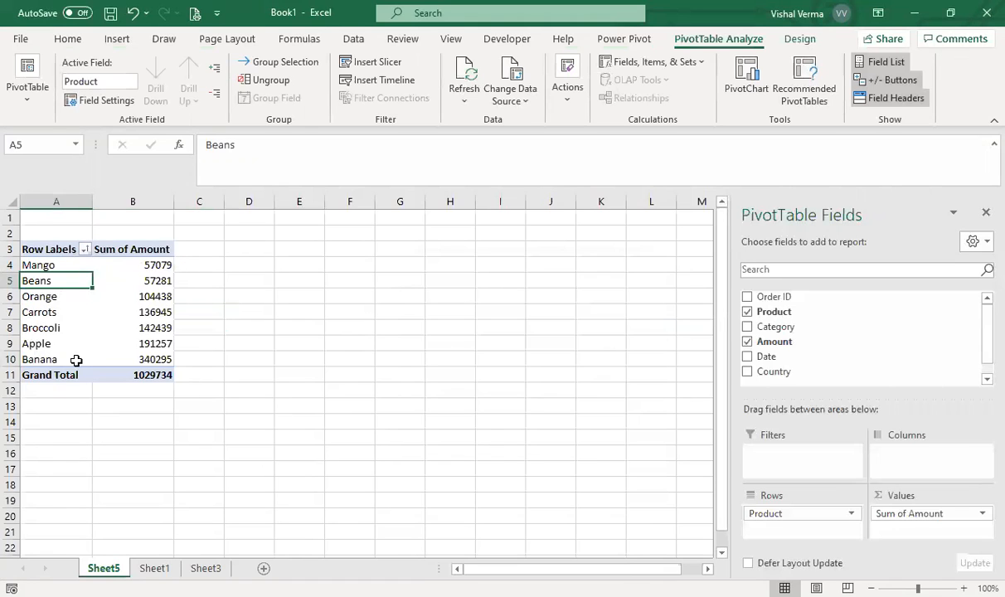
mouse_move(173, 361)
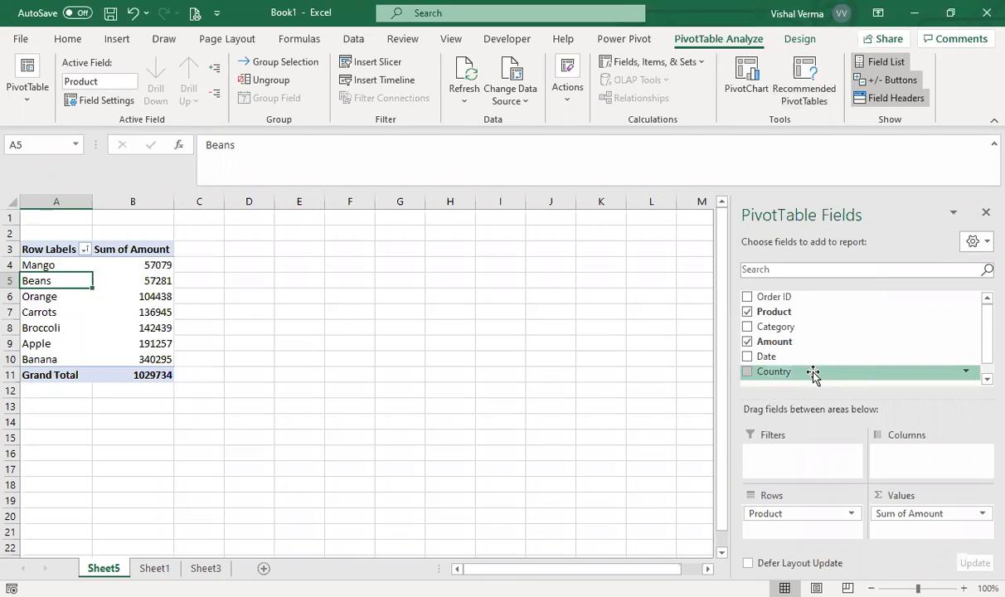
- Add Country as a report filter, enable selection of multiple items, and restrict the PivotTable to Australia
drag(815, 375, 810, 462)
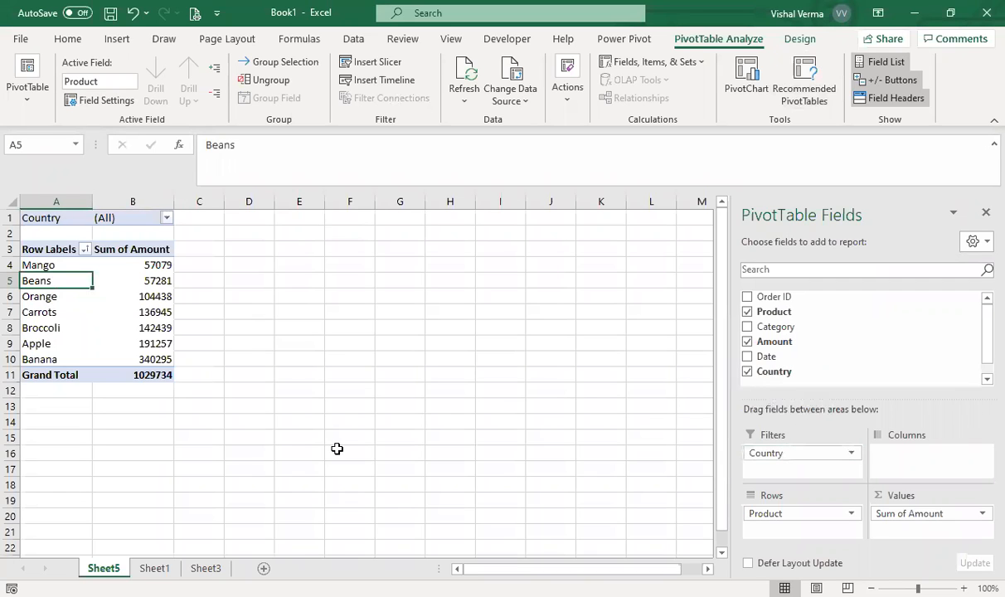
click(165, 217)
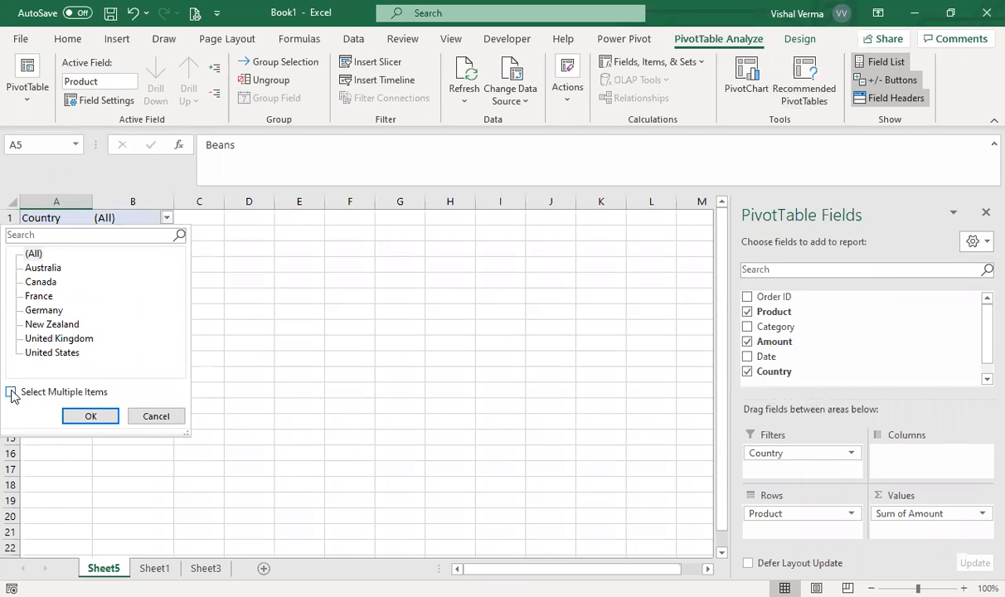
click(10, 391)
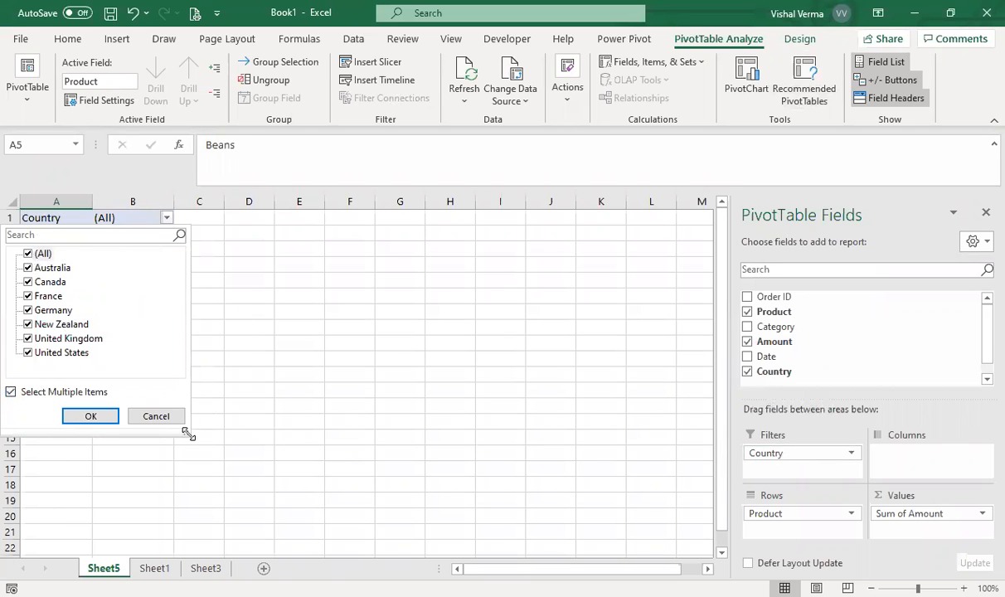
click(165, 216)
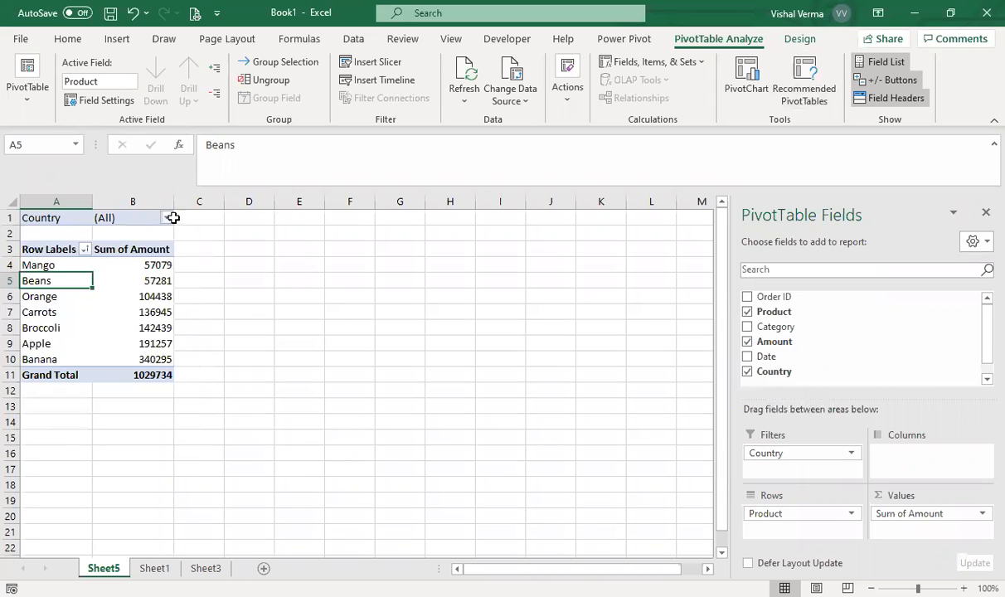
click(166, 216)
click(28, 253)
click(30, 268)
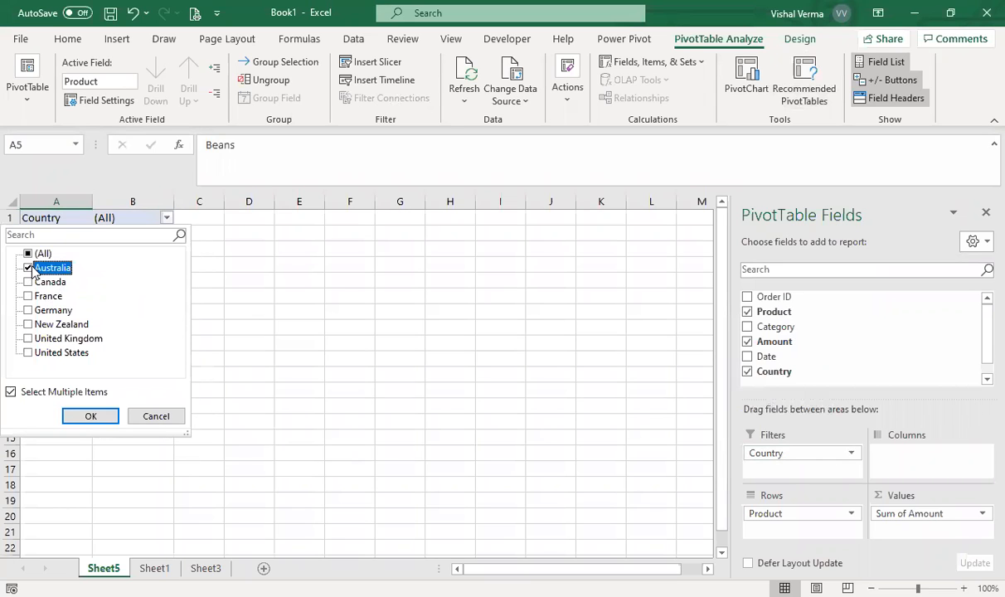
click(91, 417)
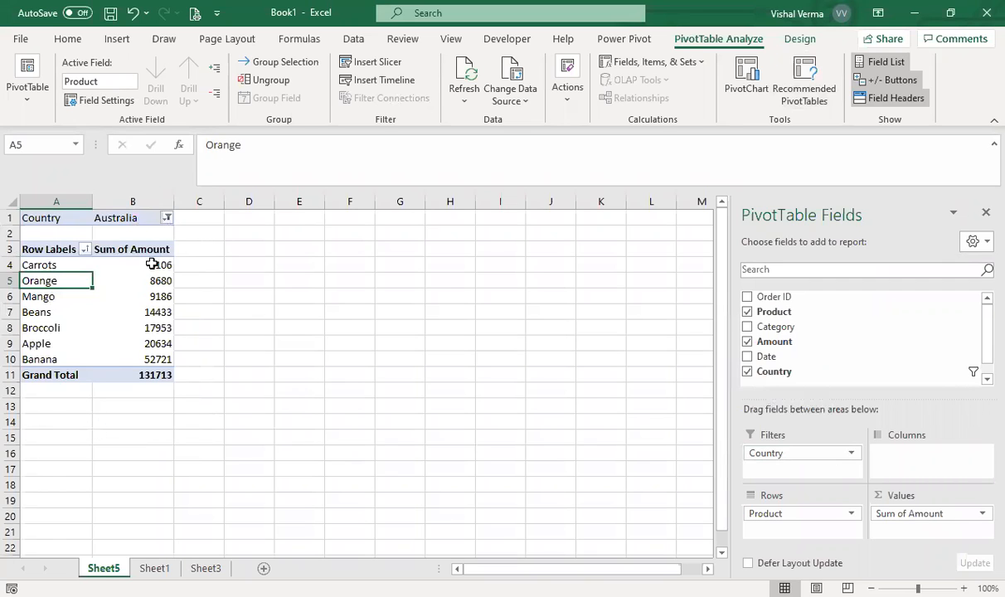
- Change the Country report filter so that only France is selected instead of Australia
click(167, 218)
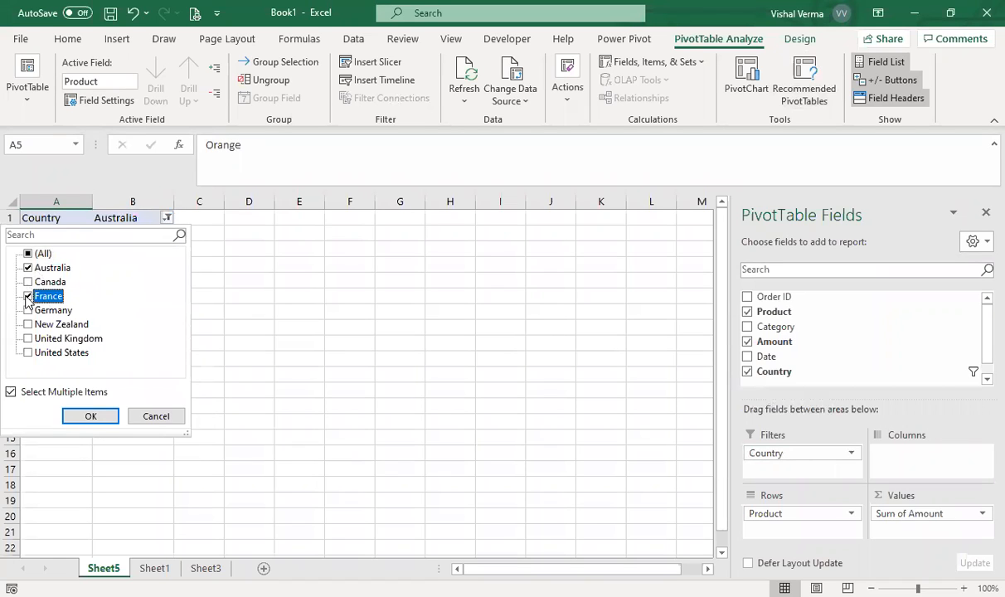
click(28, 267)
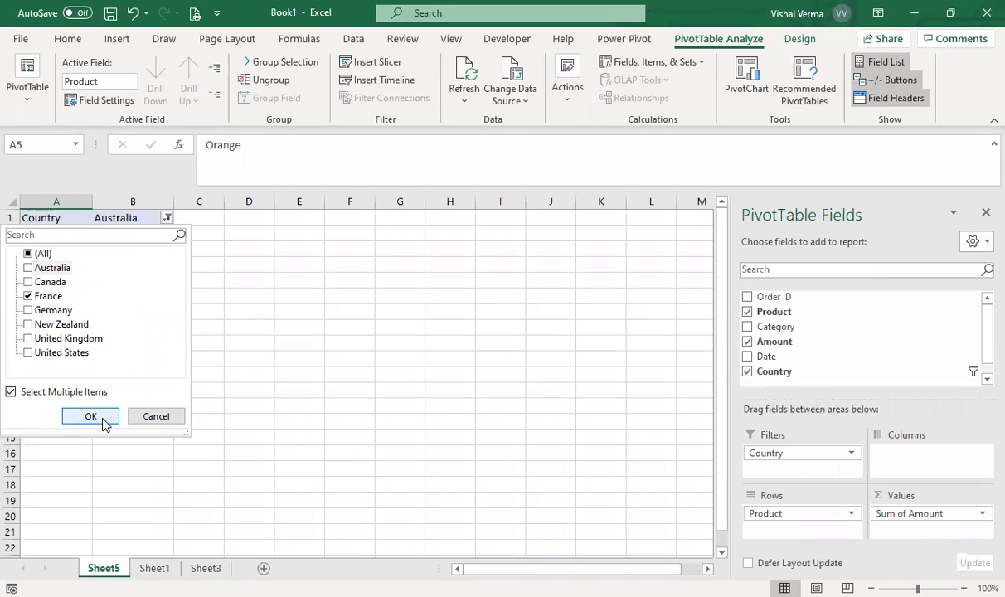
key(Return)
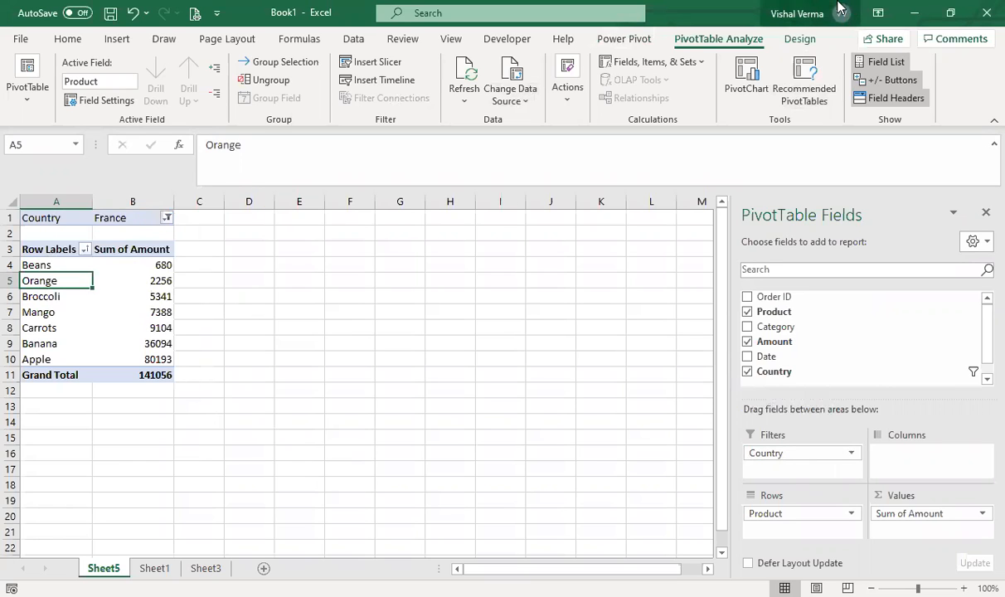
click(461, 500)
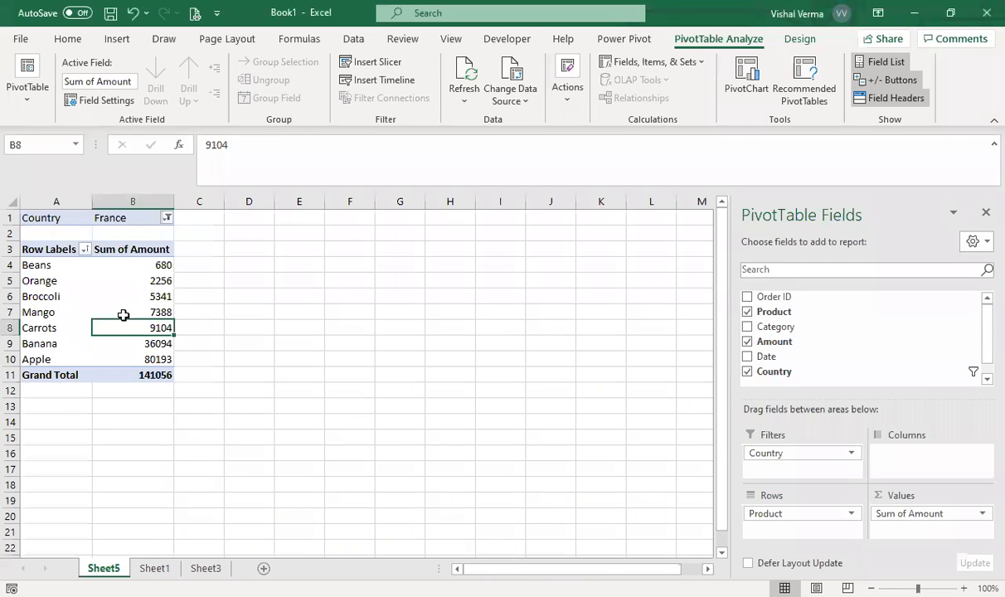
- Change the PivotTable's Amount value field so that it is summarized by Count
click(163, 264)
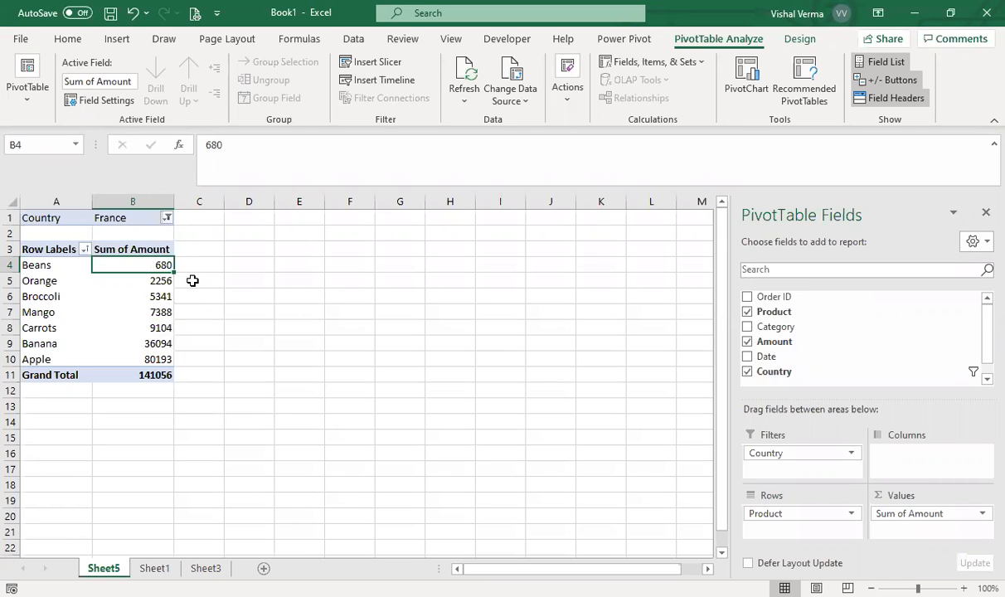
right_click(137, 263)
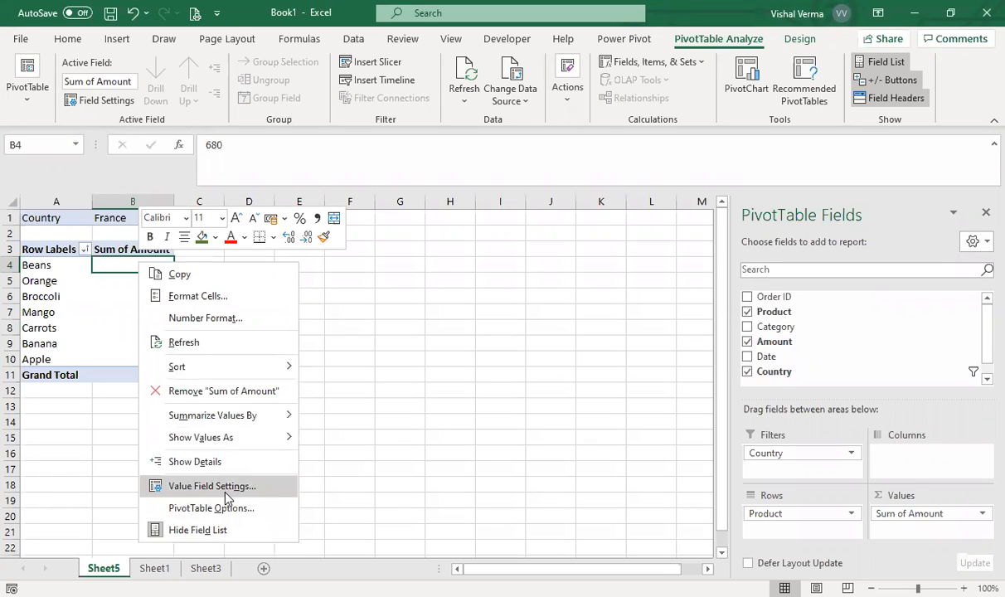
key(Escape)
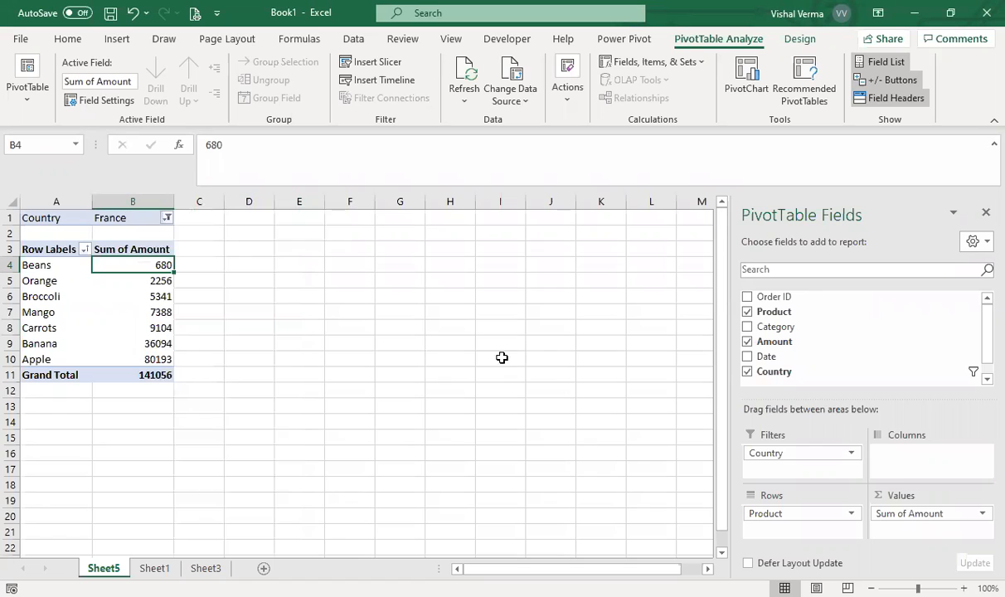
click(981, 515)
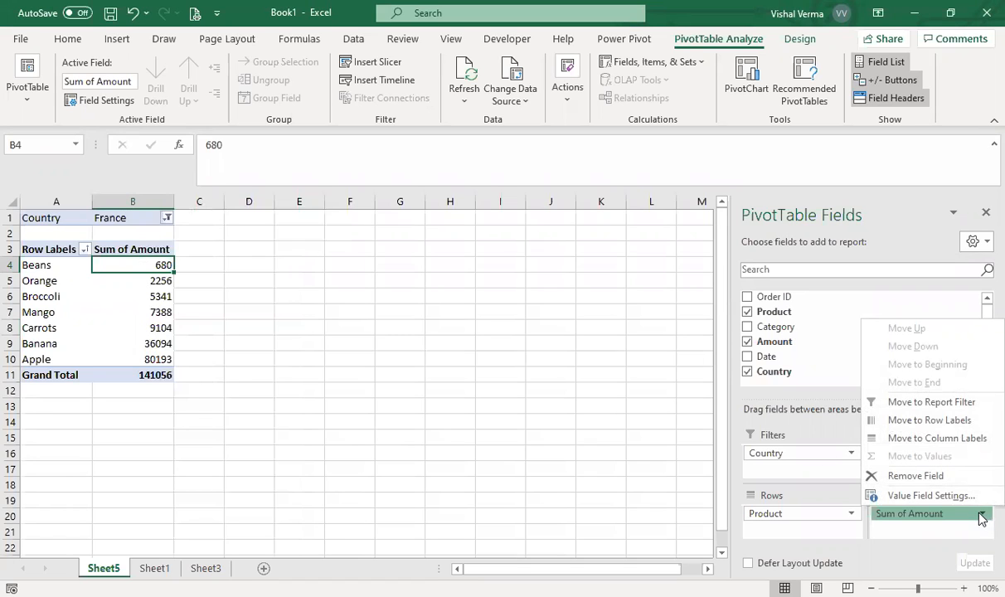
click(320, 406)
click(142, 275)
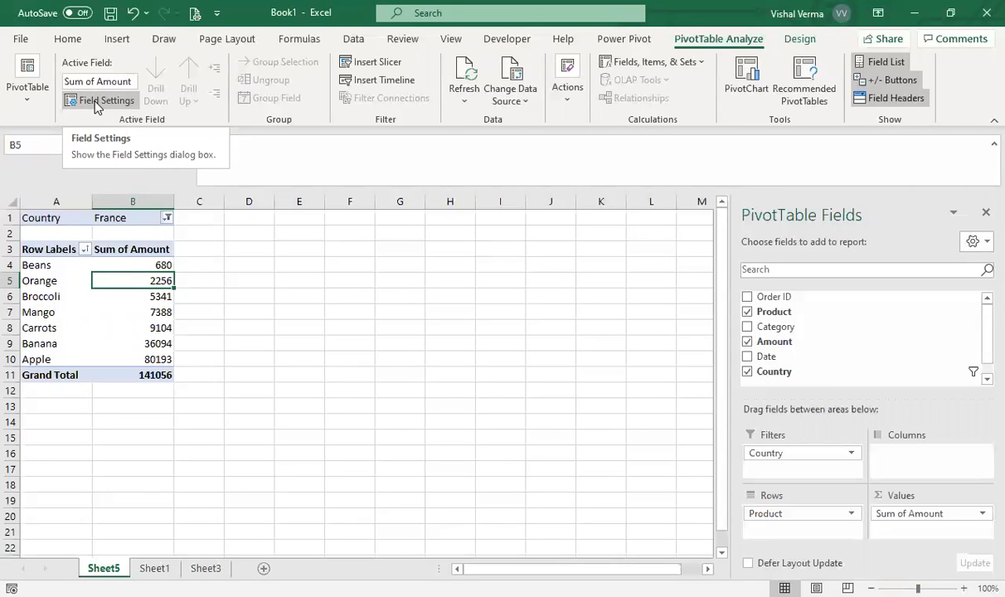
click(97, 103)
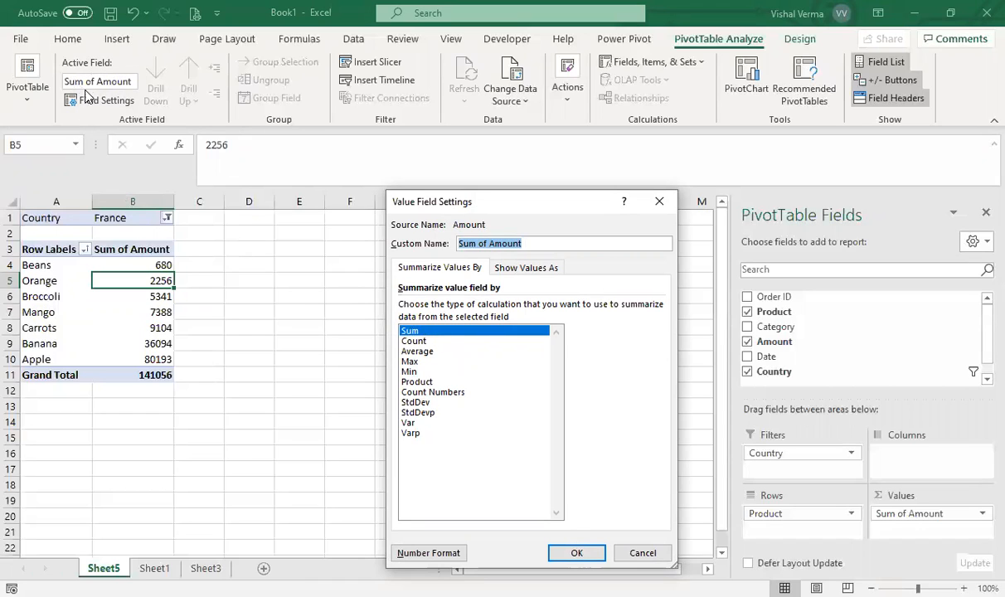
click(414, 341)
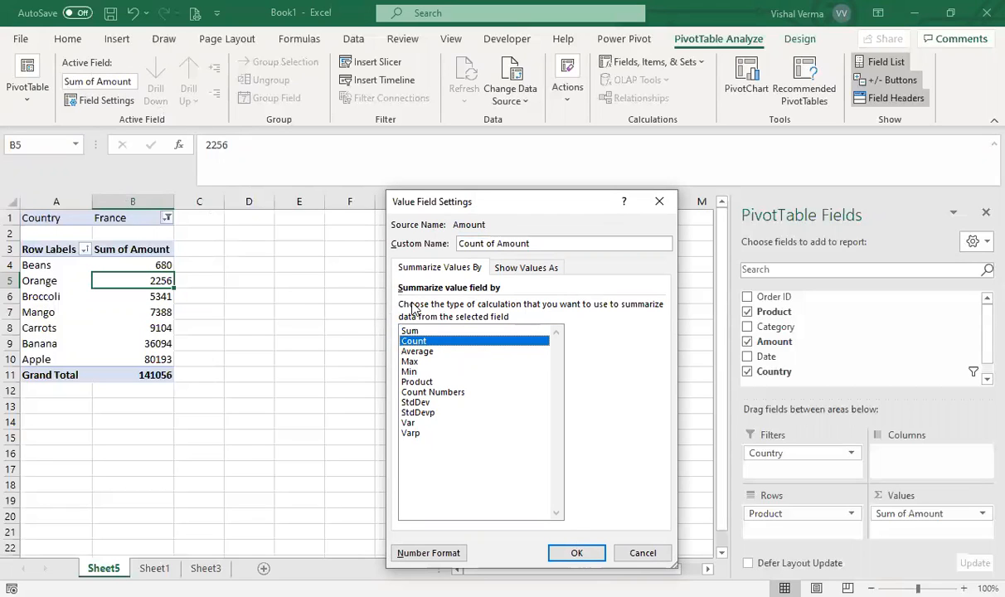
click(576, 553)
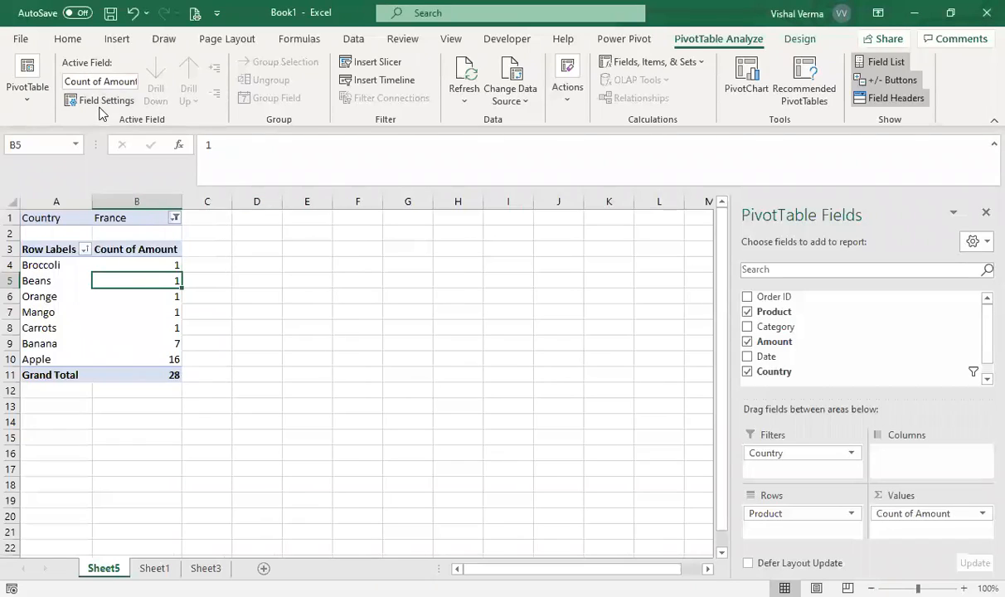
- Set the PivotTable's Amount value field back to being summarized by Sum
click(151, 265)
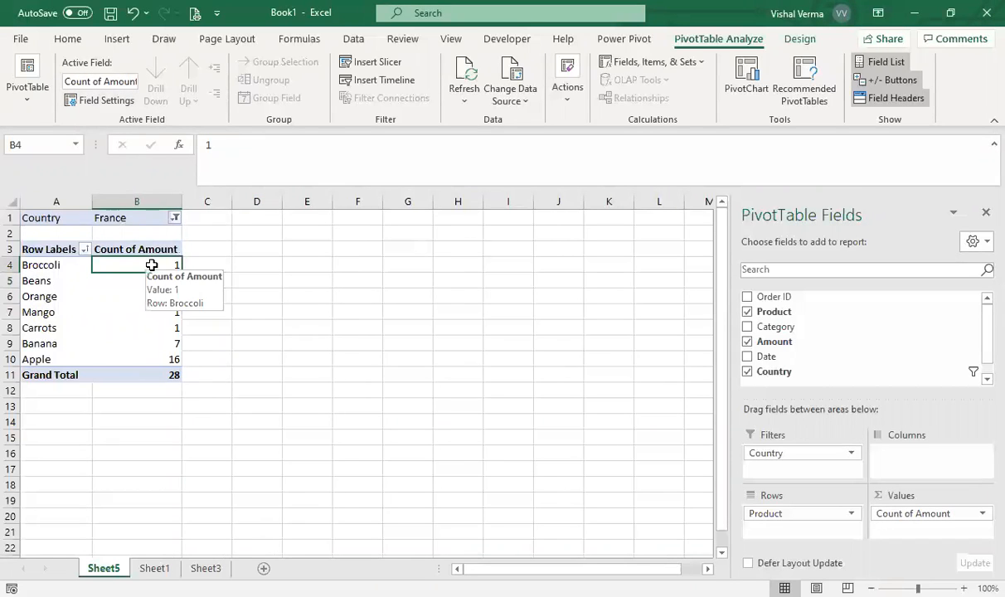
click(106, 100)
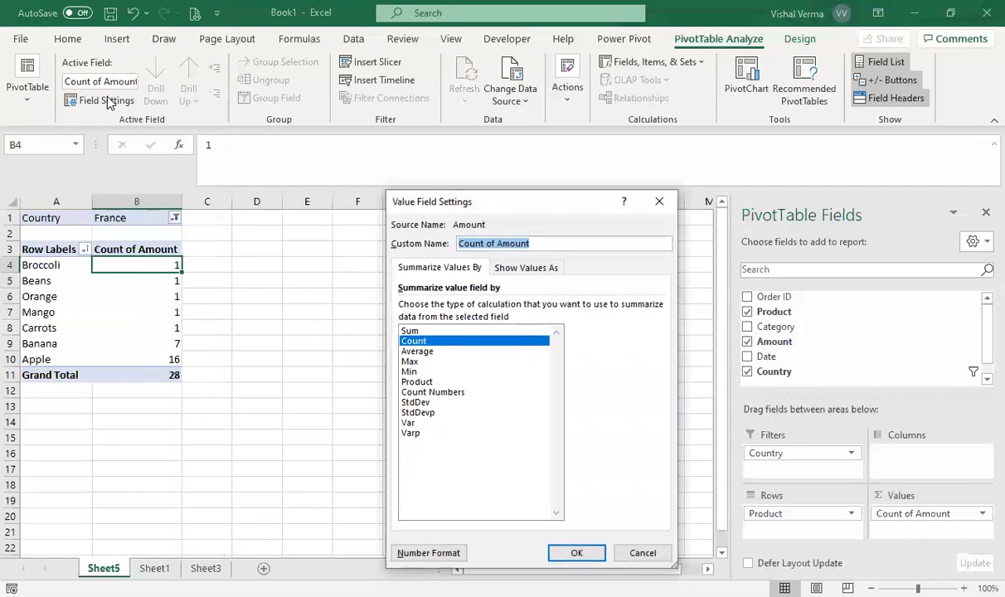
click(408, 330)
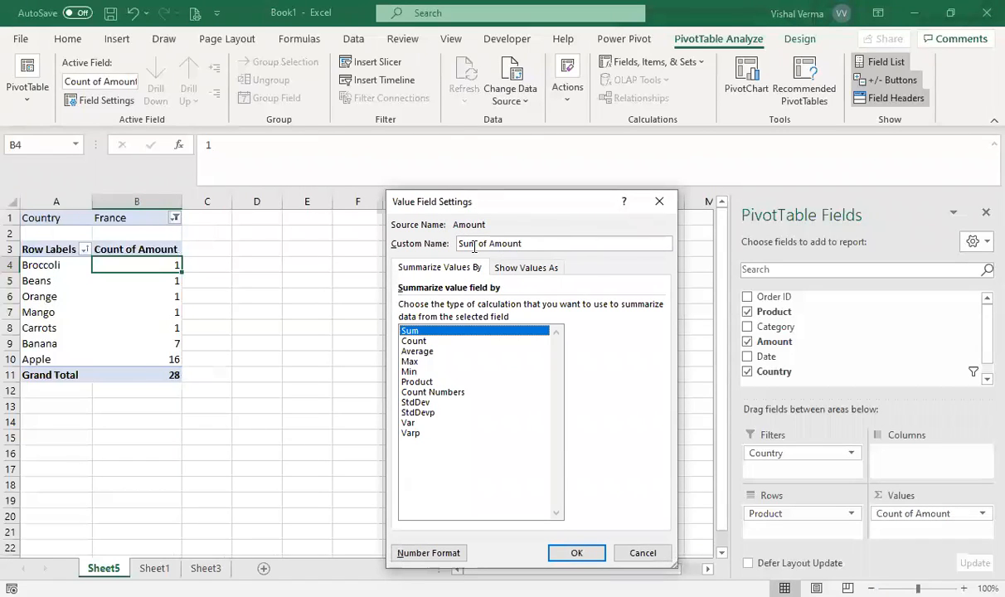
click(578, 554)
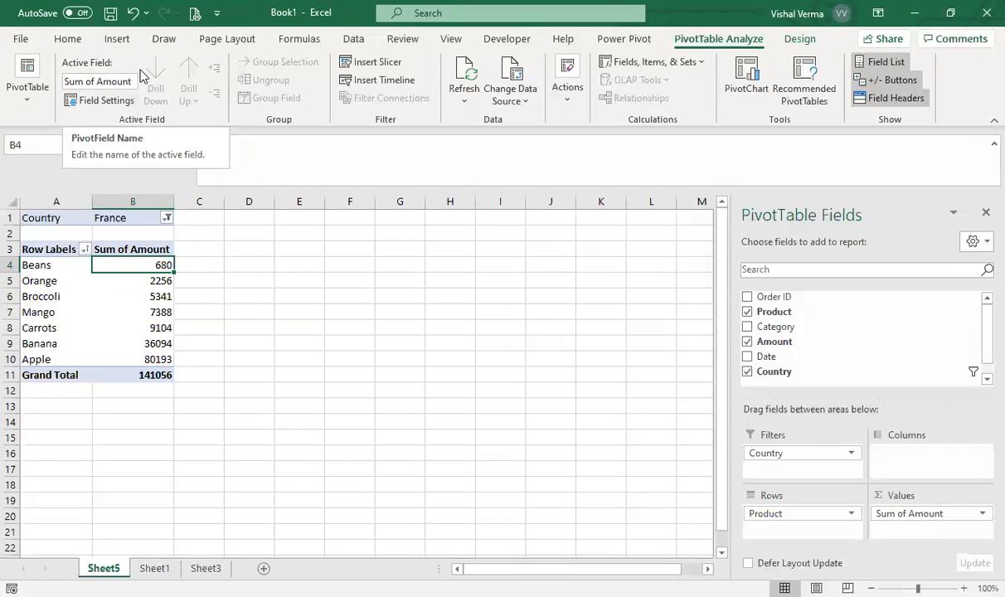
click(294, 372)
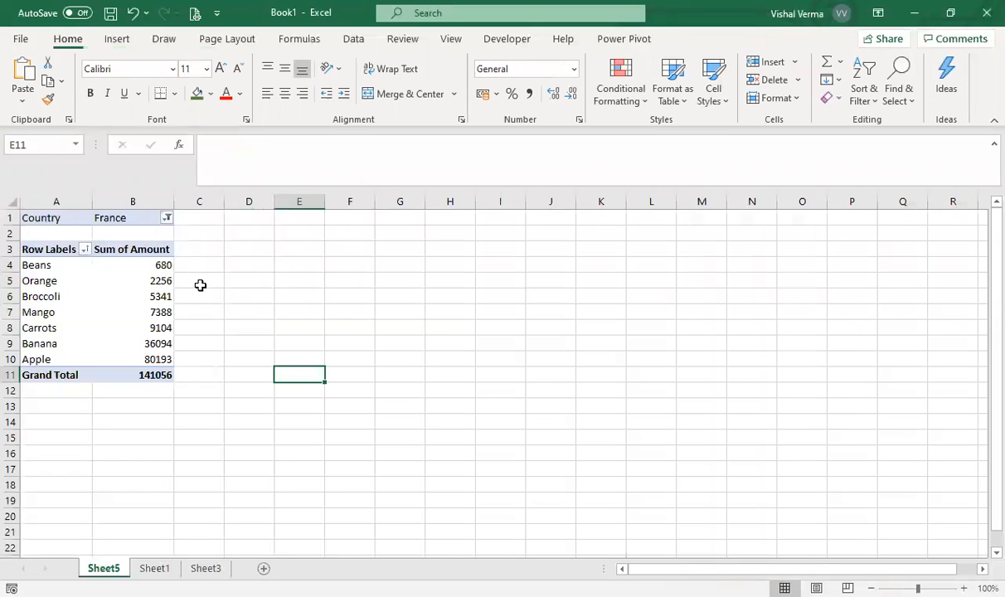
- Rearrange the PivotTable into a two-dimensional layout with Country in the rows and Product in the columns
click(131, 310)
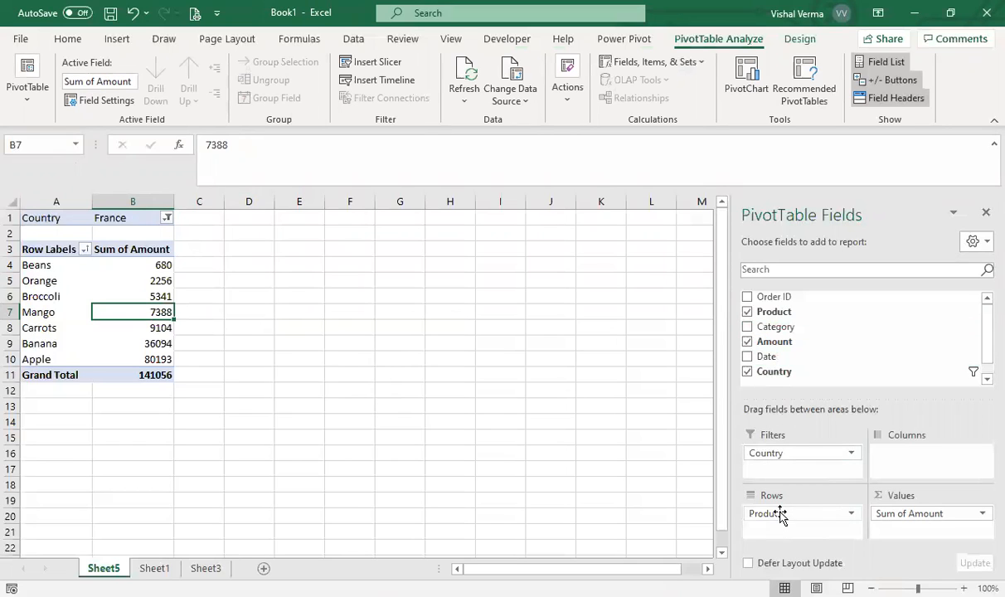
drag(786, 455, 902, 459)
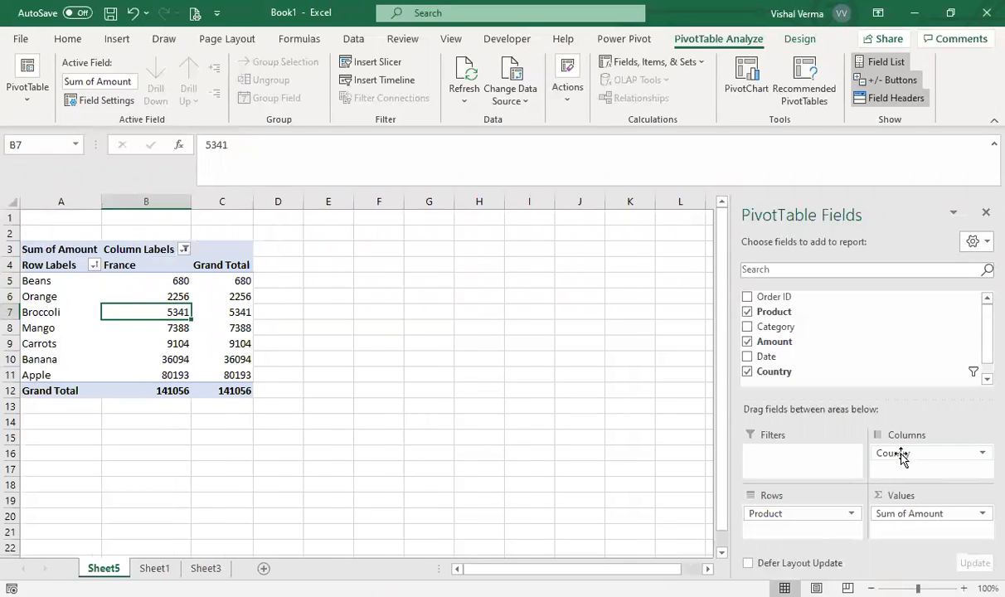
drag(902, 458, 524, 464)
drag(803, 514, 940, 470)
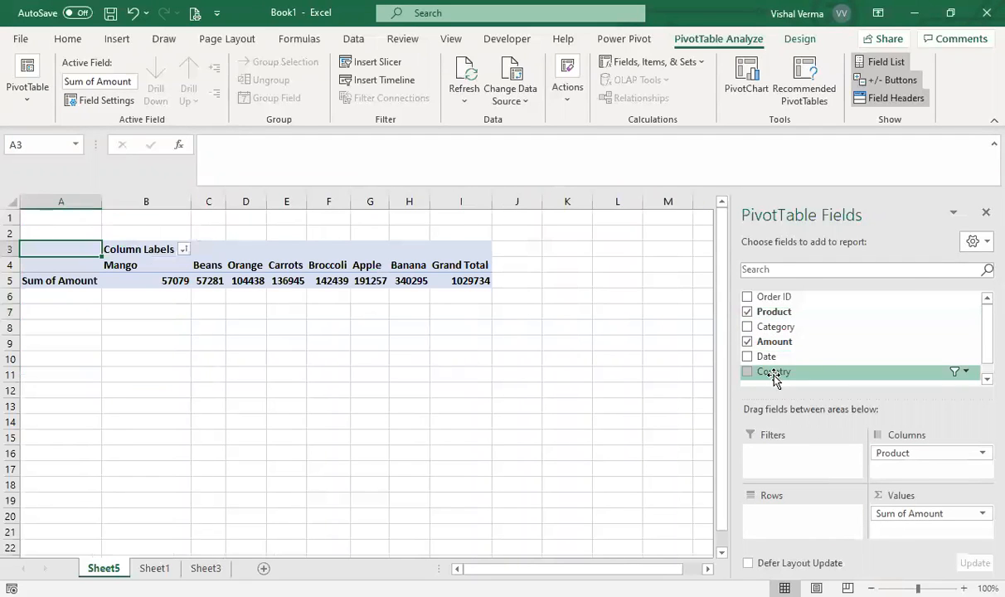
drag(778, 378, 788, 520)
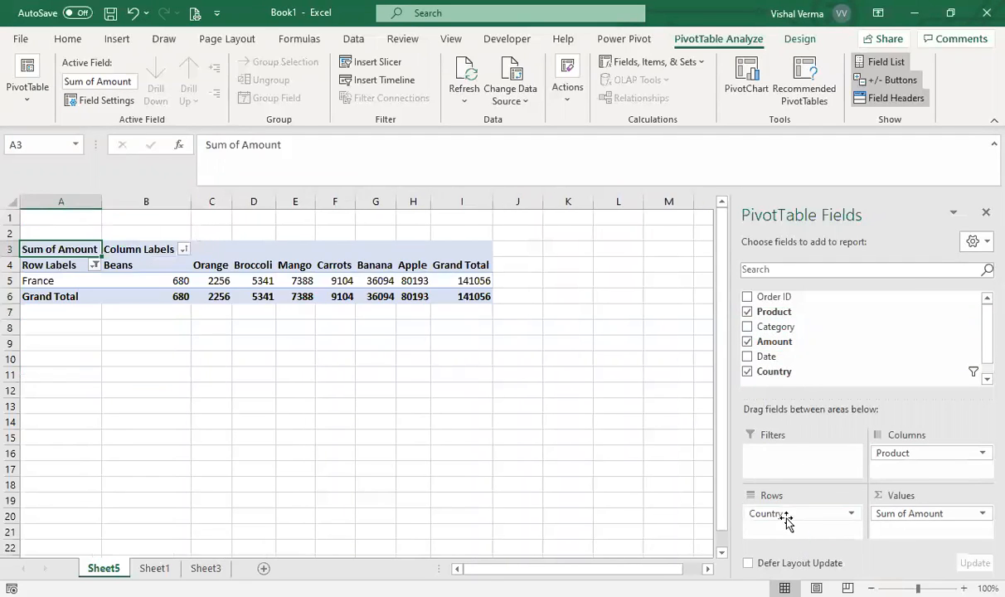
- Clear the filter on the Country row labels so that all countries are included
click(91, 267)
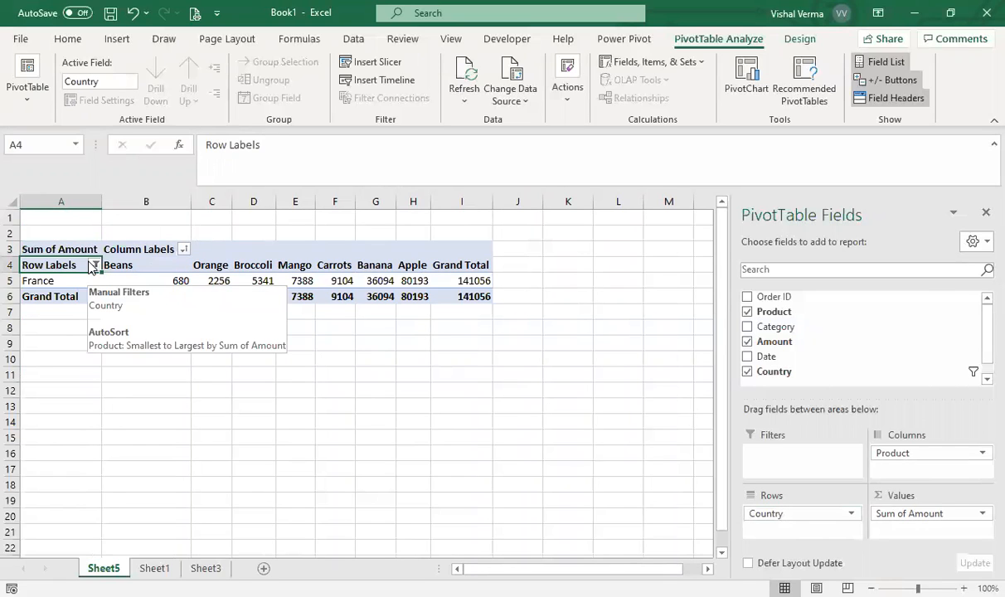
click(96, 265)
click(148, 418)
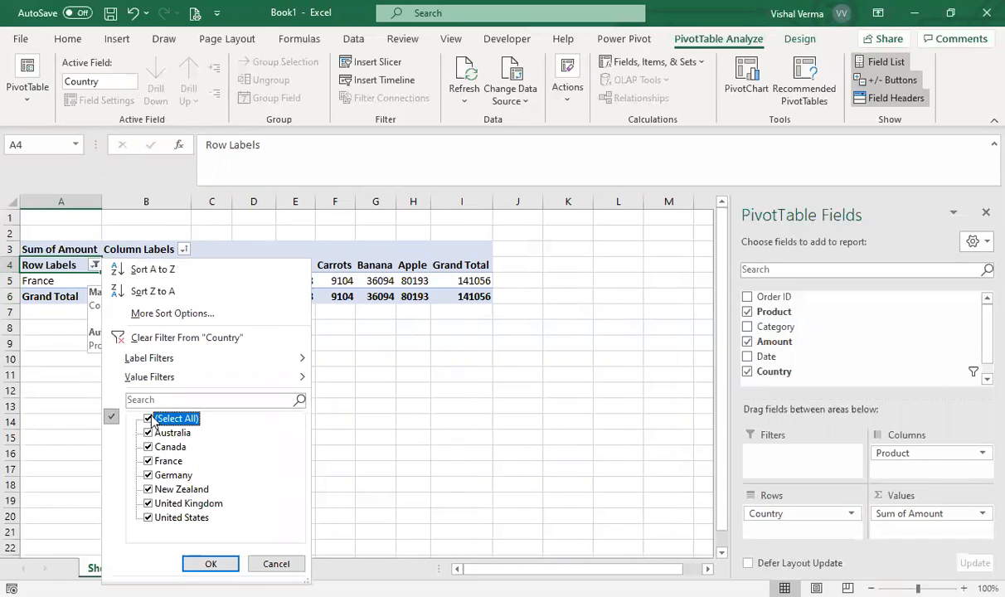
click(188, 337)
click(149, 468)
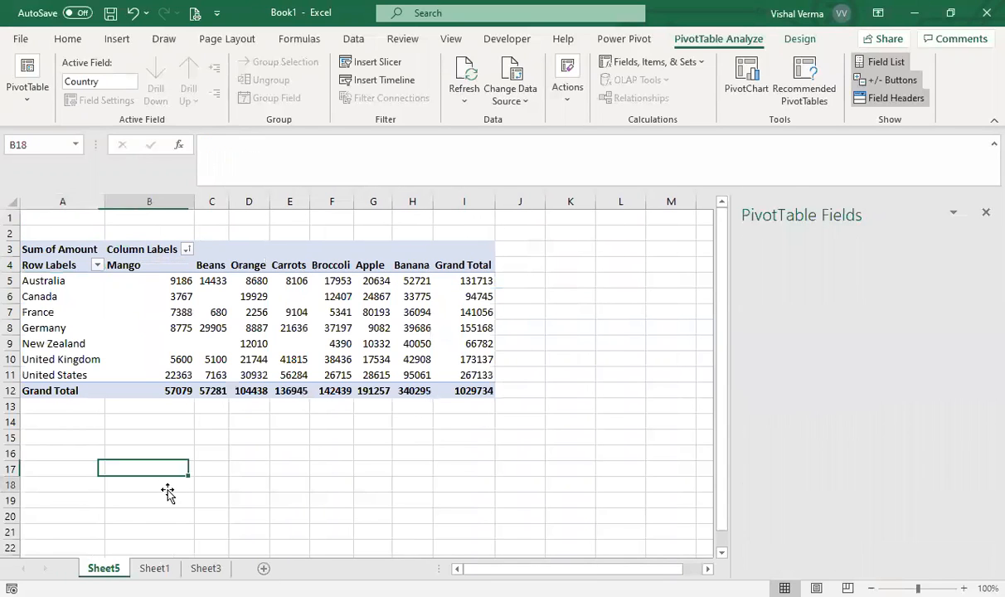
click(319, 498)
- Remove Country from the PivotTable and move Product from the columns back to the rows
click(144, 297)
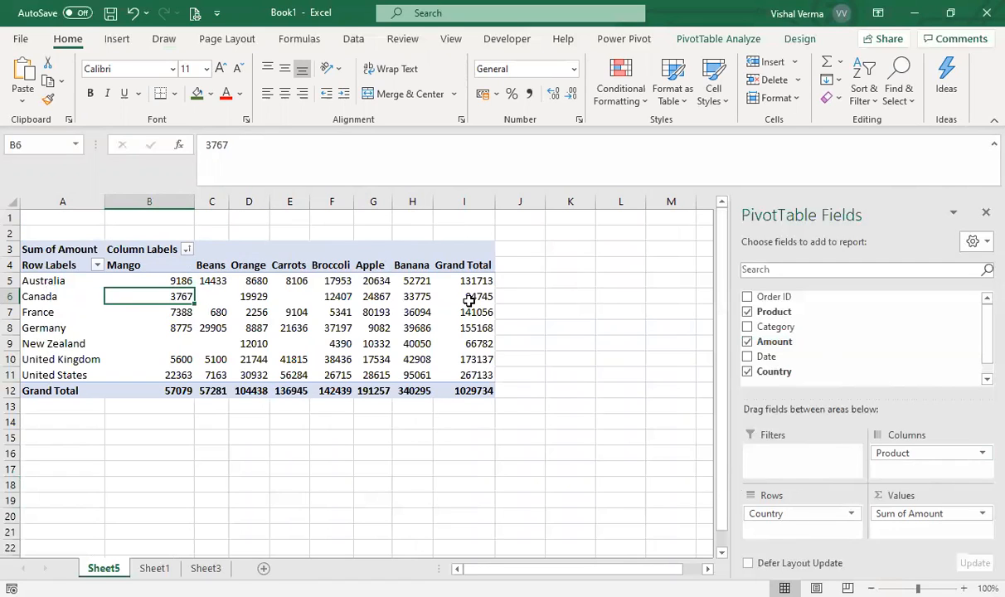
mouse_move(469, 300)
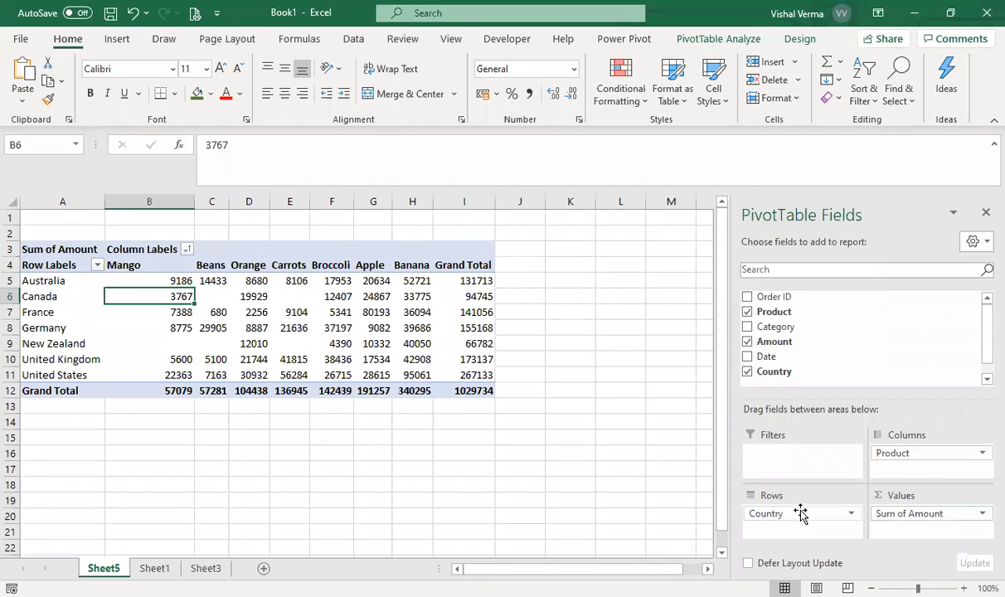
drag(923, 453, 629, 394)
drag(790, 518, 568, 422)
drag(774, 314, 792, 521)
click(312, 421)
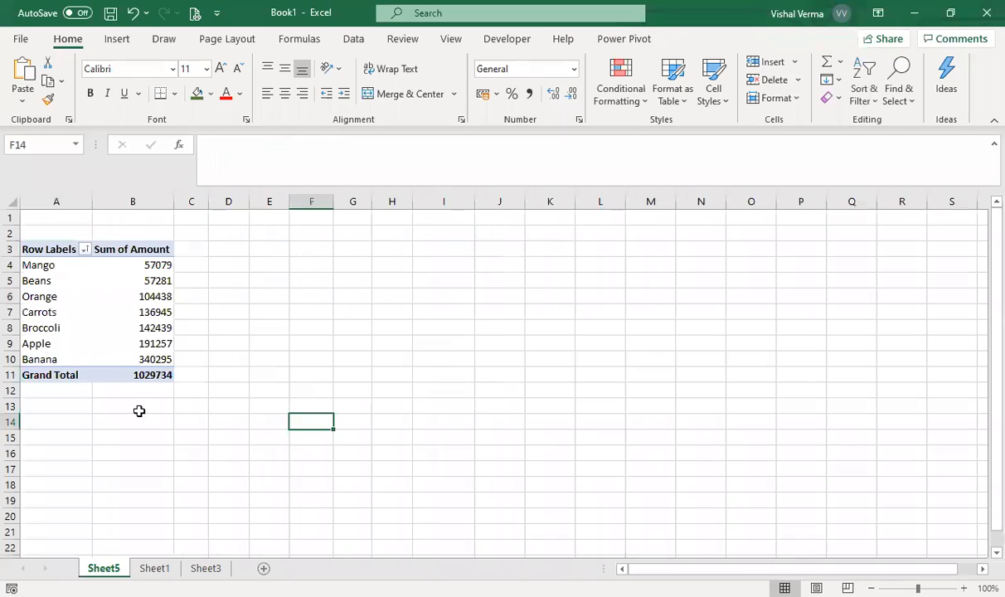
click(263, 291)
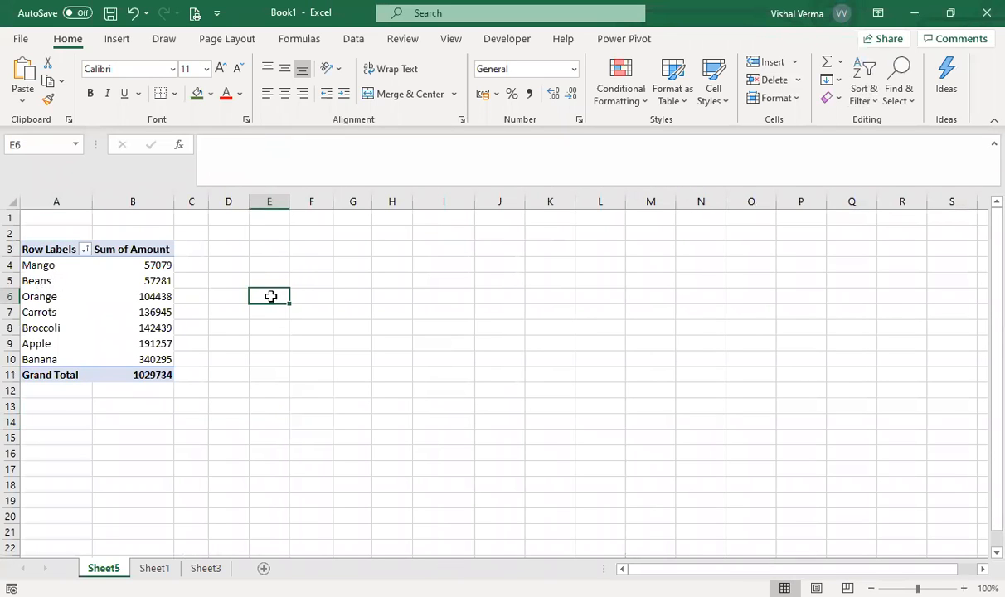
click(74, 298)
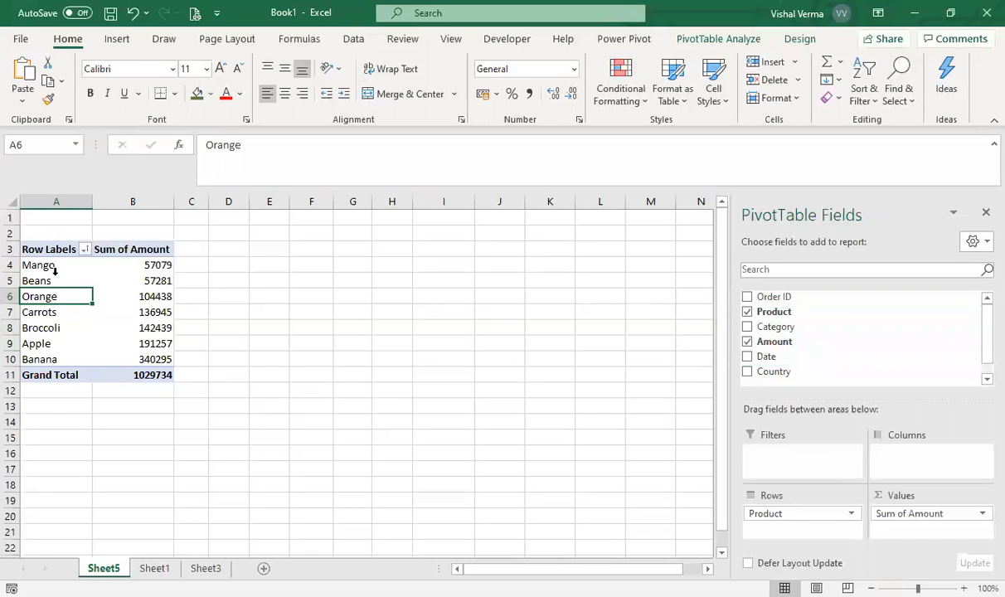
mouse_move(160, 330)
mouse_move(83, 300)
mouse_down()
mouse_move(89, 330)
mouse_move(83, 305)
mouse_up()
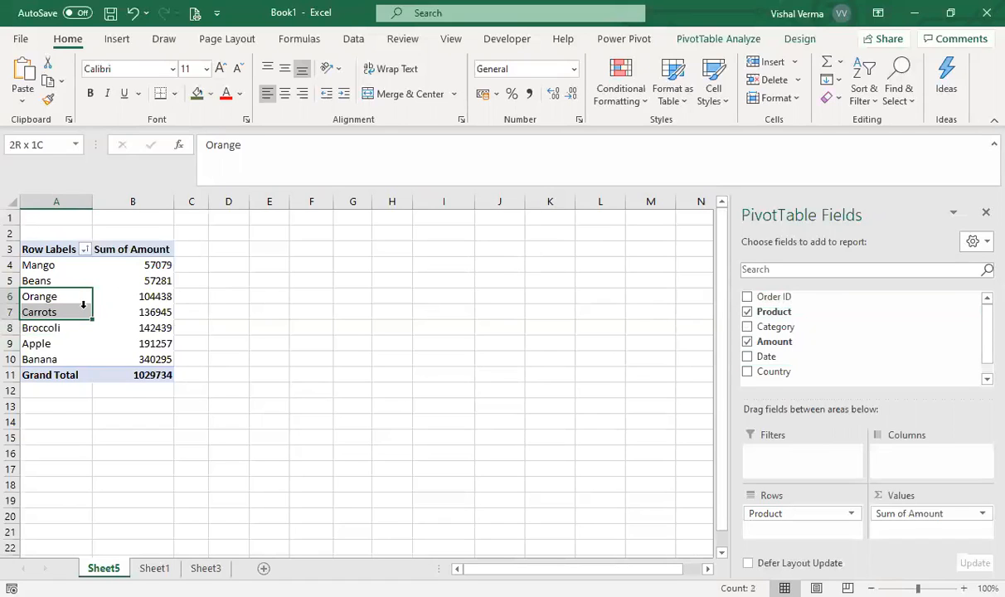
click(107, 296)
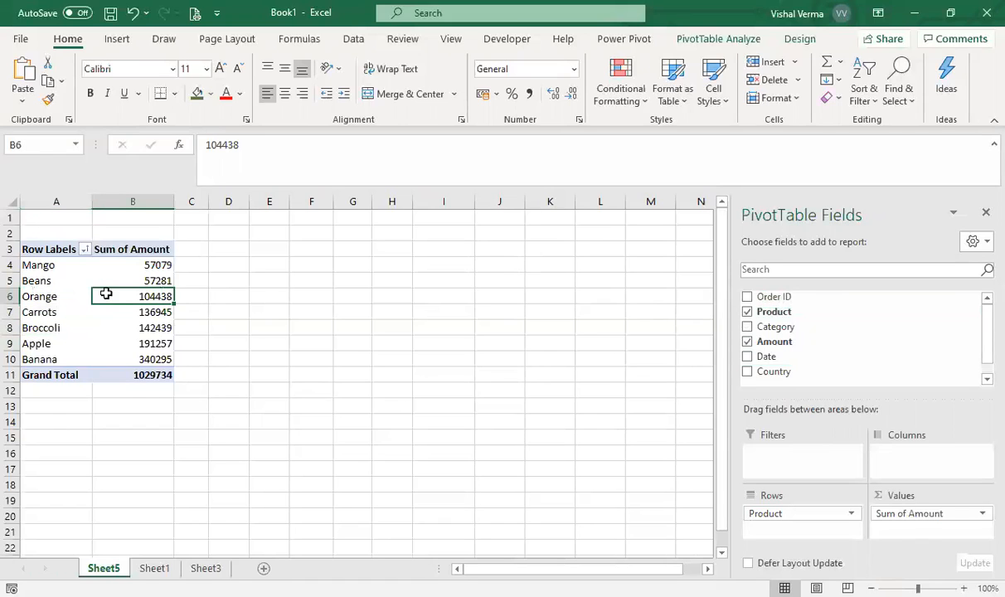
drag(70, 295, 127, 294)
click(125, 297)
- Set the sort option of the Product row labels to Manual so that items can be rearranged freely
click(68, 296)
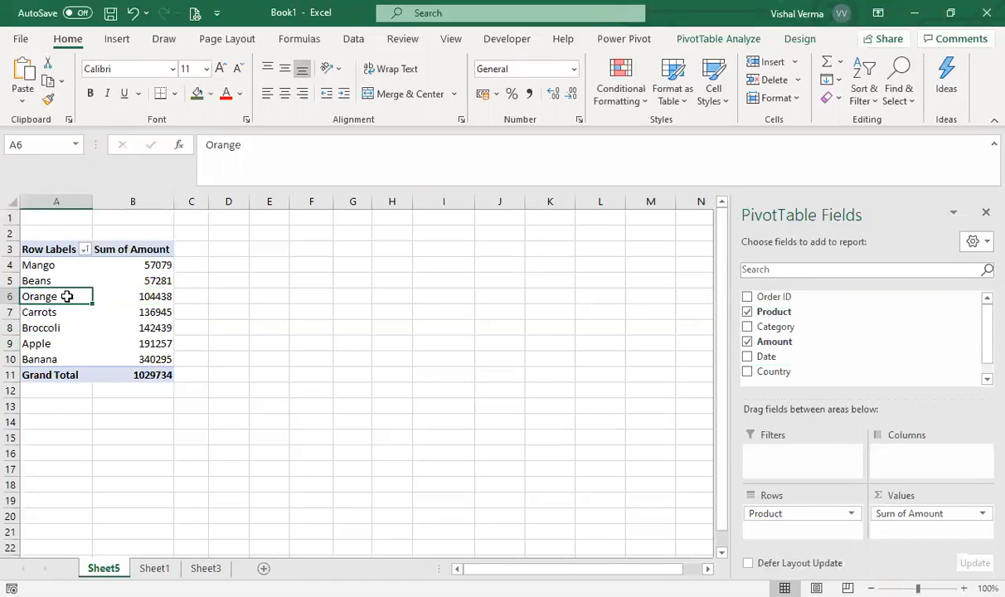
click(85, 249)
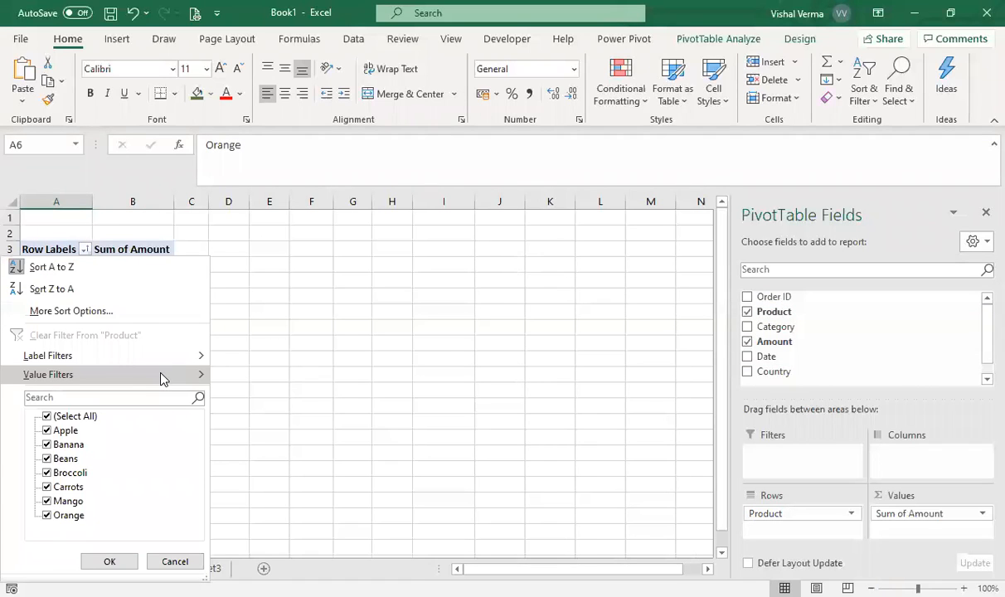
click(72, 311)
click(438, 311)
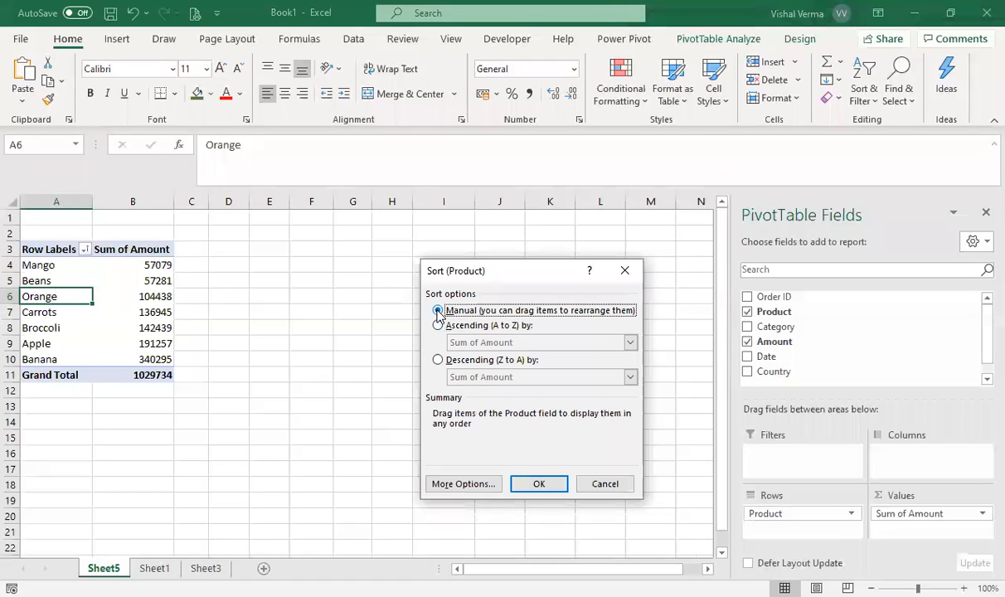
click(539, 484)
click(232, 410)
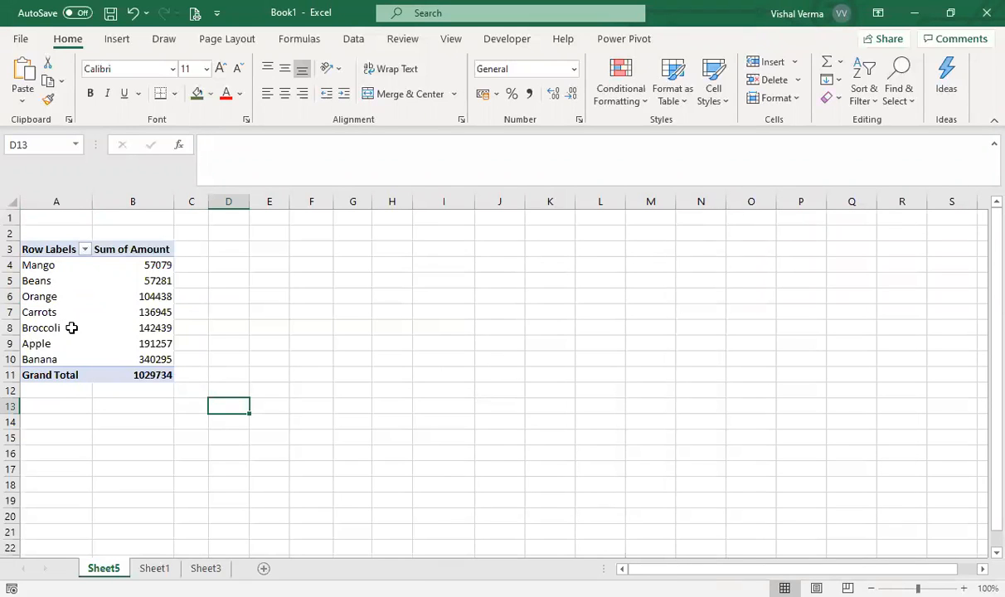
- Rearrange the product rows manually into the order Banana, Apple, Mango, Orange, Beans, Broccoli, Carrots
click(72, 328)
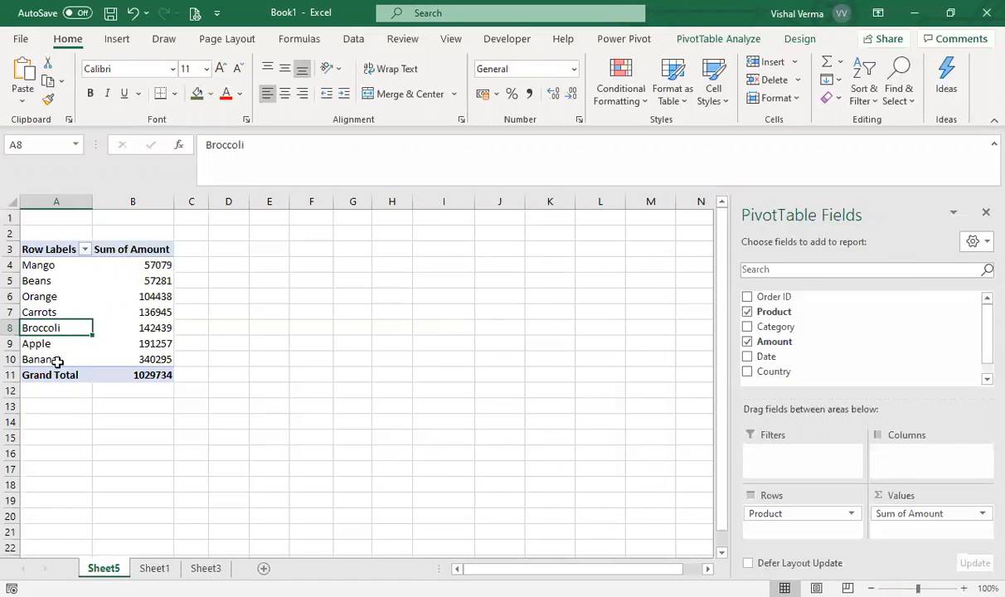
drag(52, 342, 72, 273)
click(101, 344)
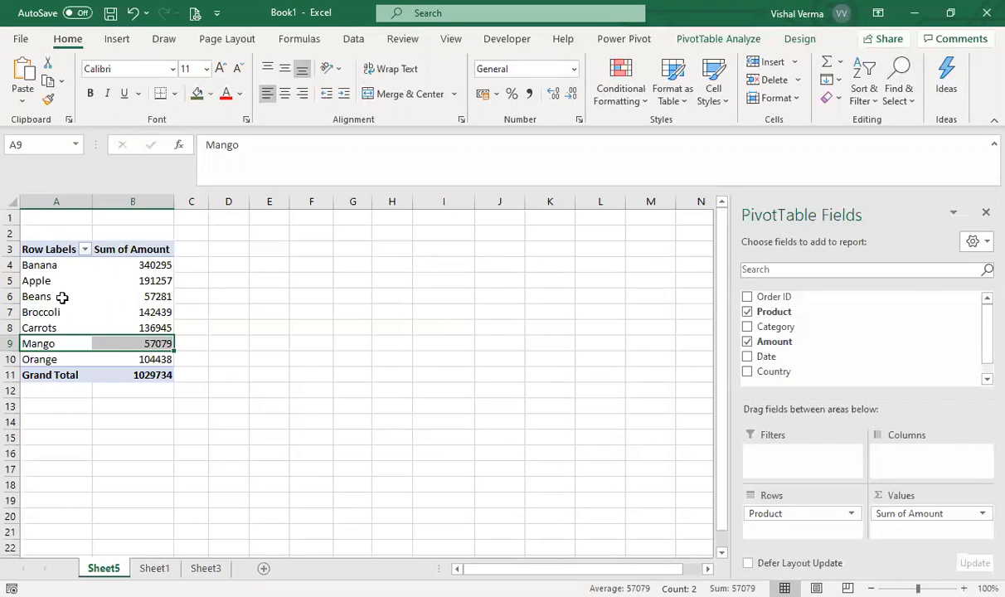
click(75, 344)
drag(75, 344, 93, 278)
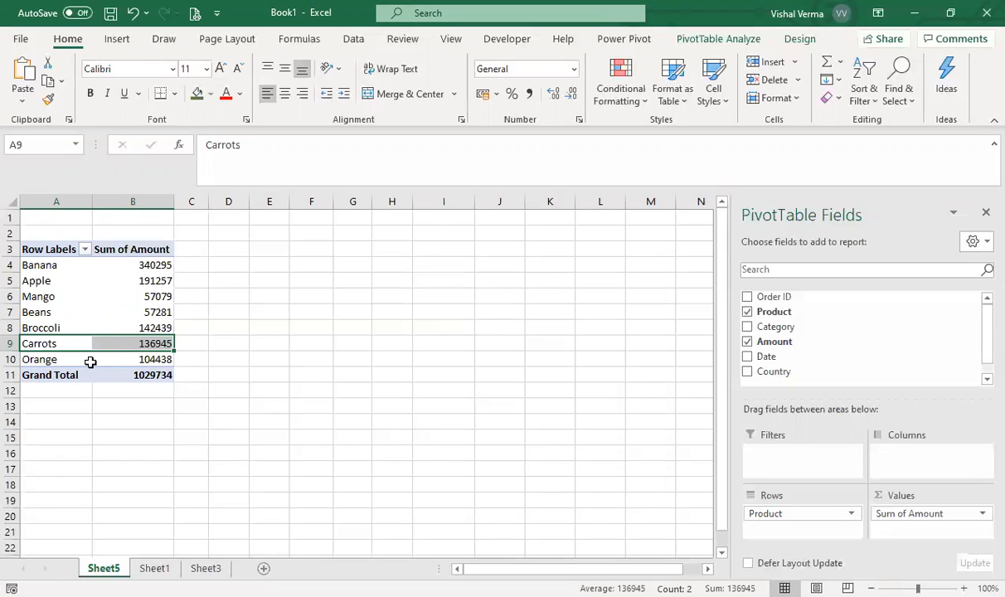
drag(83, 358, 87, 300)
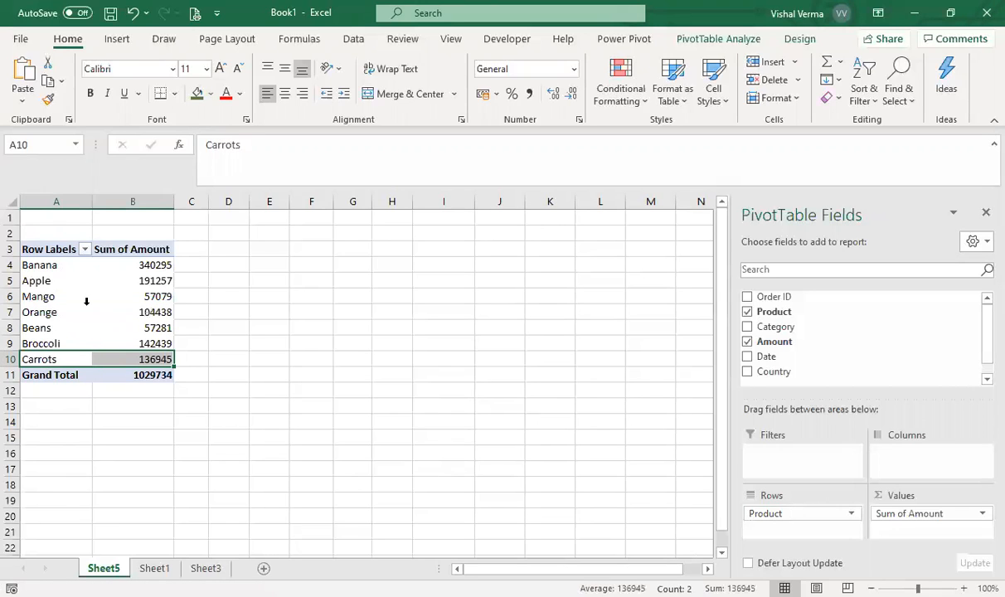
- Group the Banana, Apple, Mango and Orange row labels together in the PivotTable
click(50, 327)
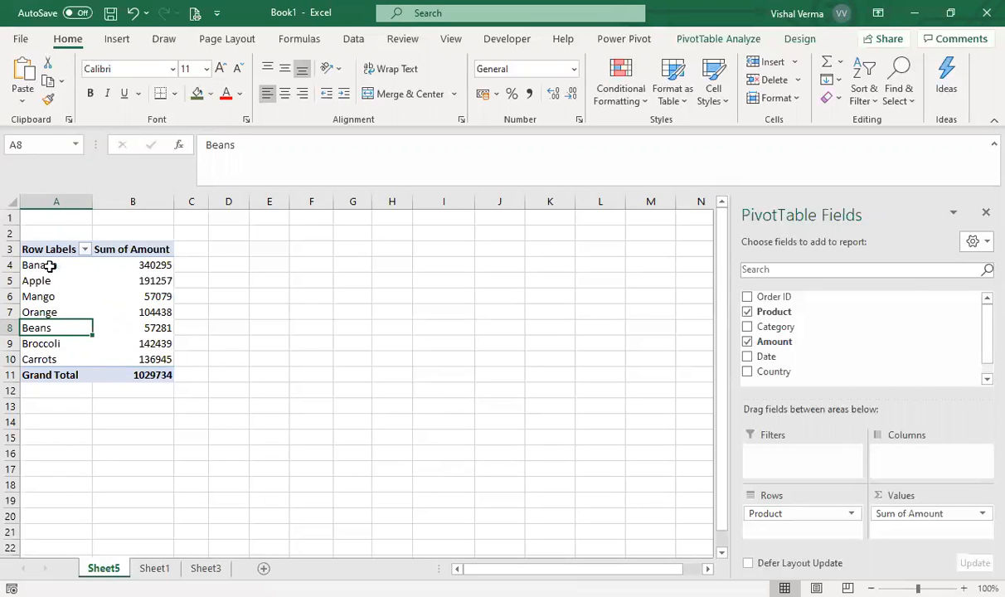
drag(52, 264, 55, 314)
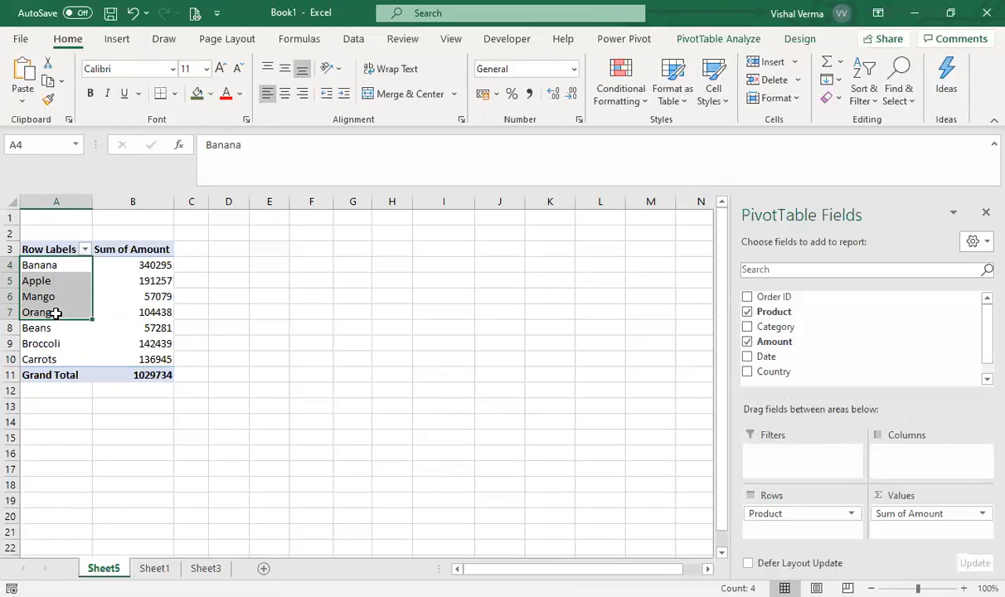
right_click(56, 313)
click(175, 445)
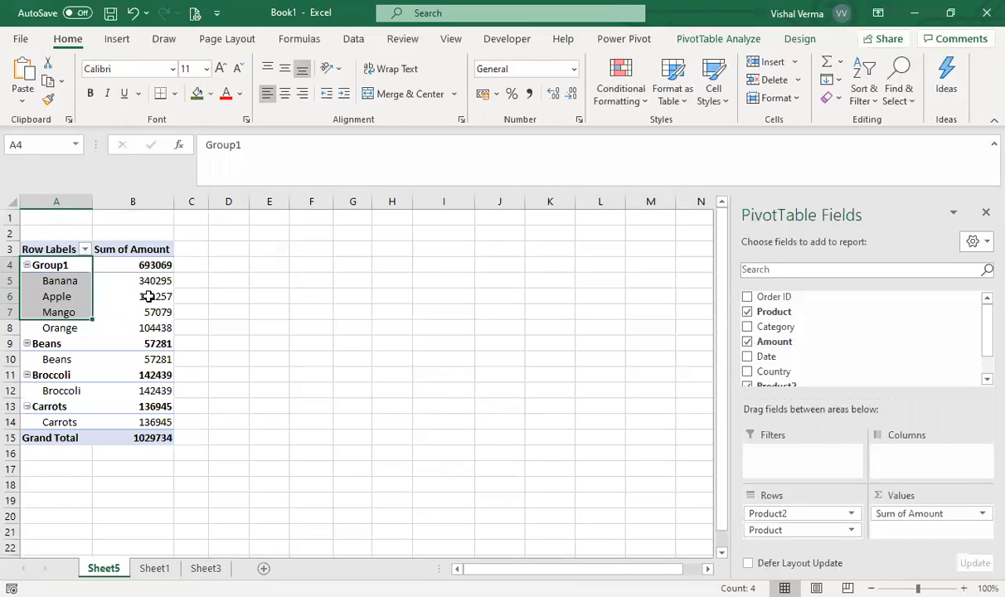
- Rename the new group of fruit products to Group Fruits
click(62, 264)
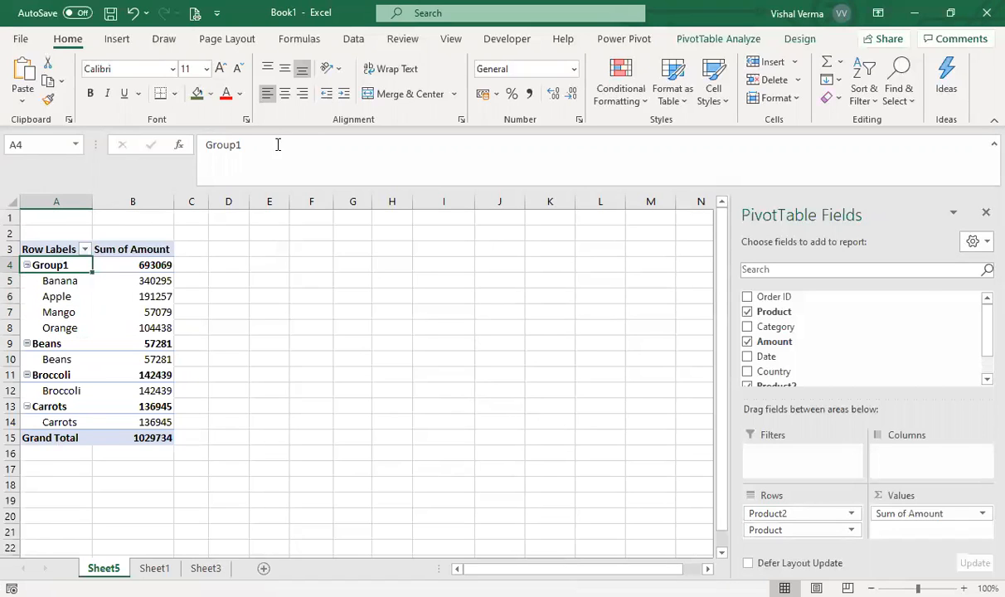
click(243, 146)
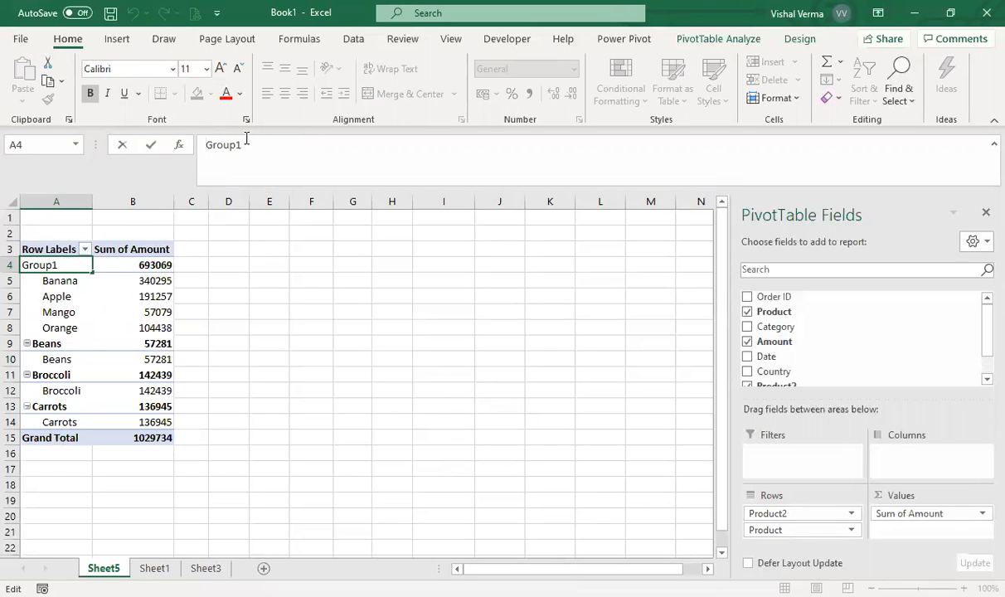
key(BackSpace)
text(Fruits)
key(Return)
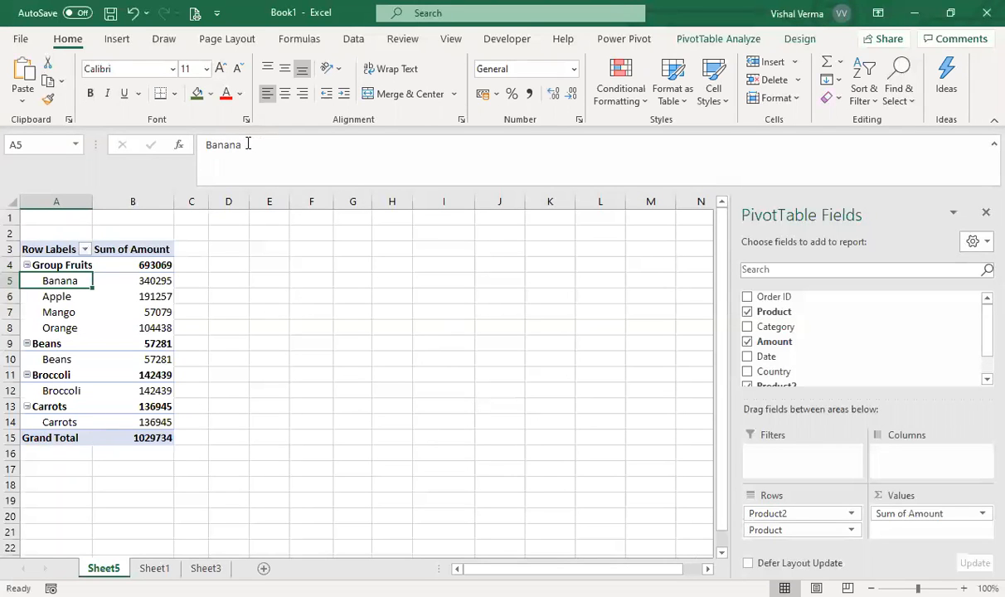
- Group the Beans, Broccoli and Carrots row labels together
drag(58, 359, 66, 421)
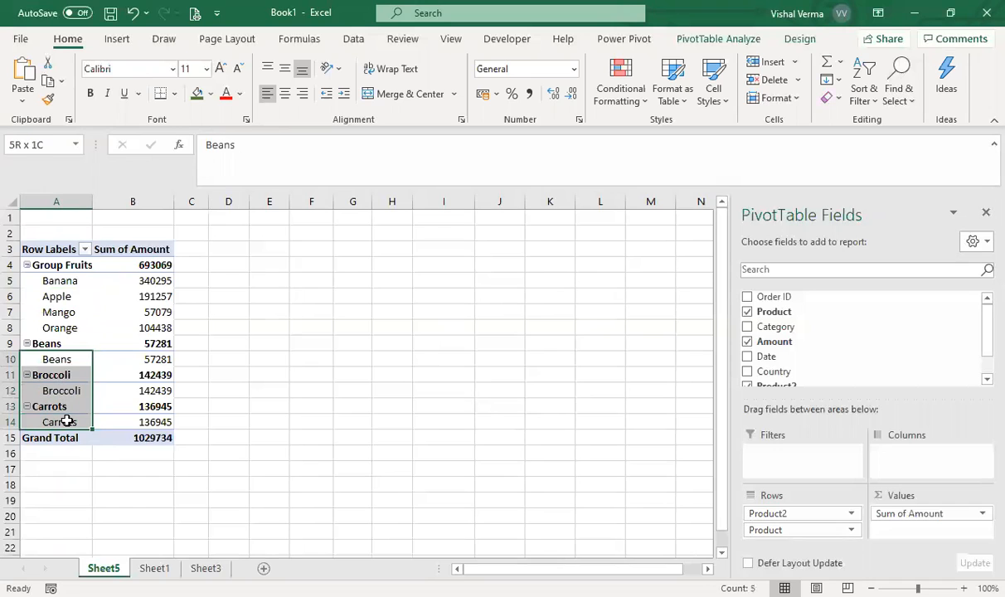
right_click(66, 354)
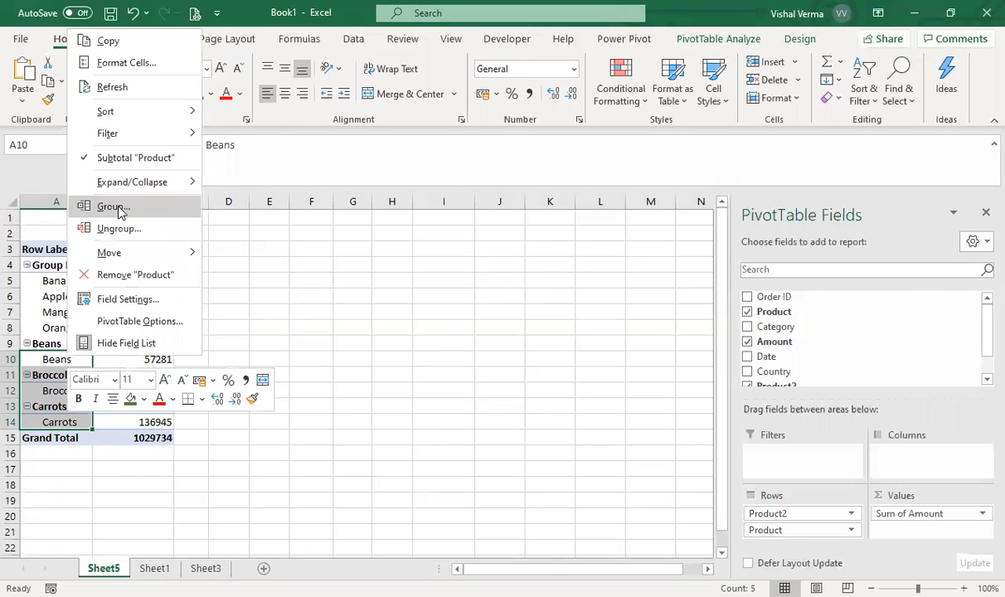
click(118, 212)
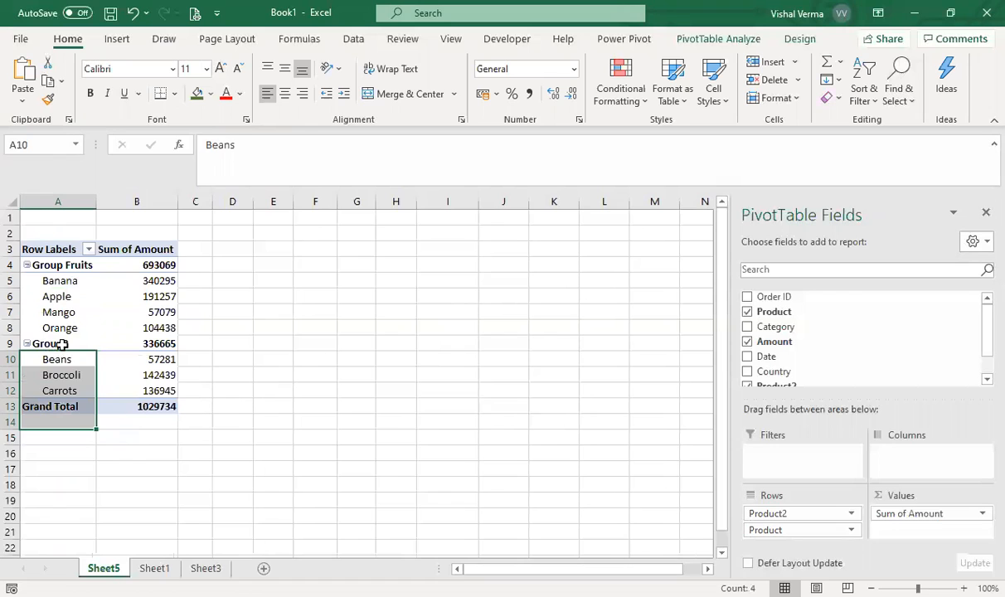
- Rename the group containing Beans, Broccoli and Carrots to Group Vegetables
click(62, 344)
click(246, 145)
key(BackSpace)
text(Vegetab;le)
key(BackSpace)
key(BackSpace)
key(BackSpace)
text(les)
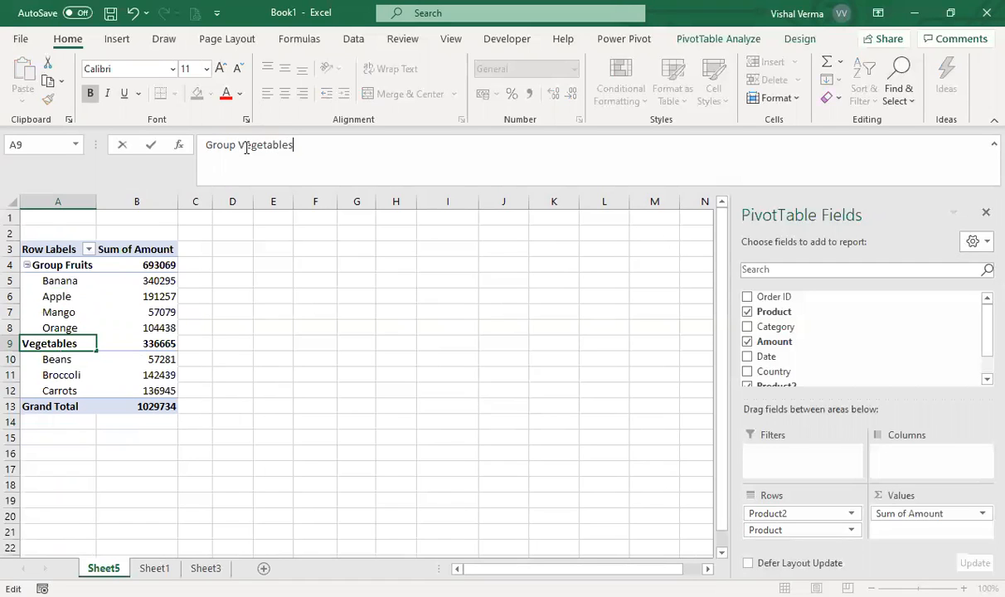
key(Return)
- Autofit column A so the full group names fit in the row labels
click(359, 404)
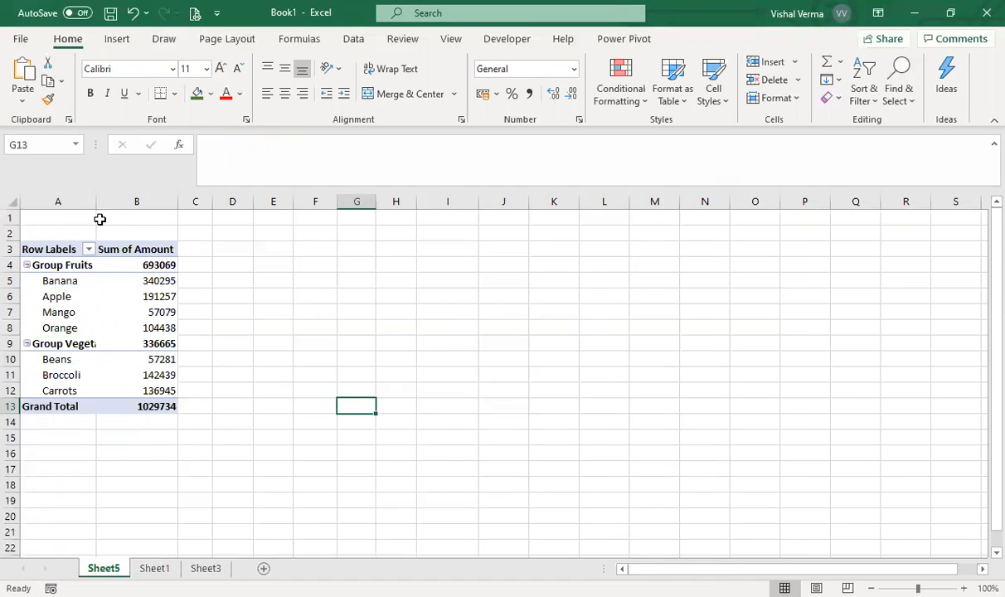
double_click(95, 208)
click(370, 440)
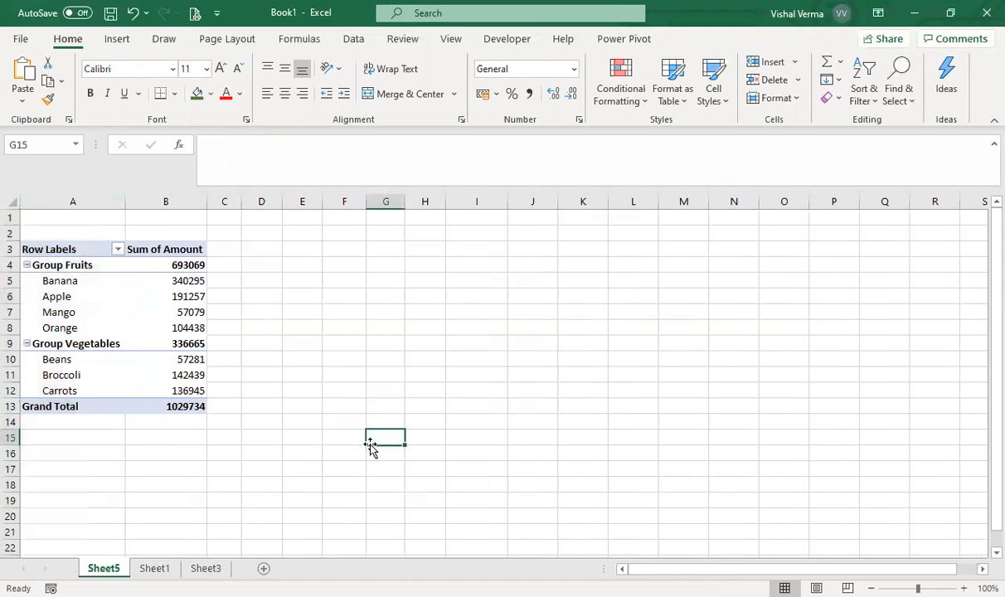
- Collapse Group Vegetables and Group Fruits, expand both to show their products, and collapse both again
click(28, 344)
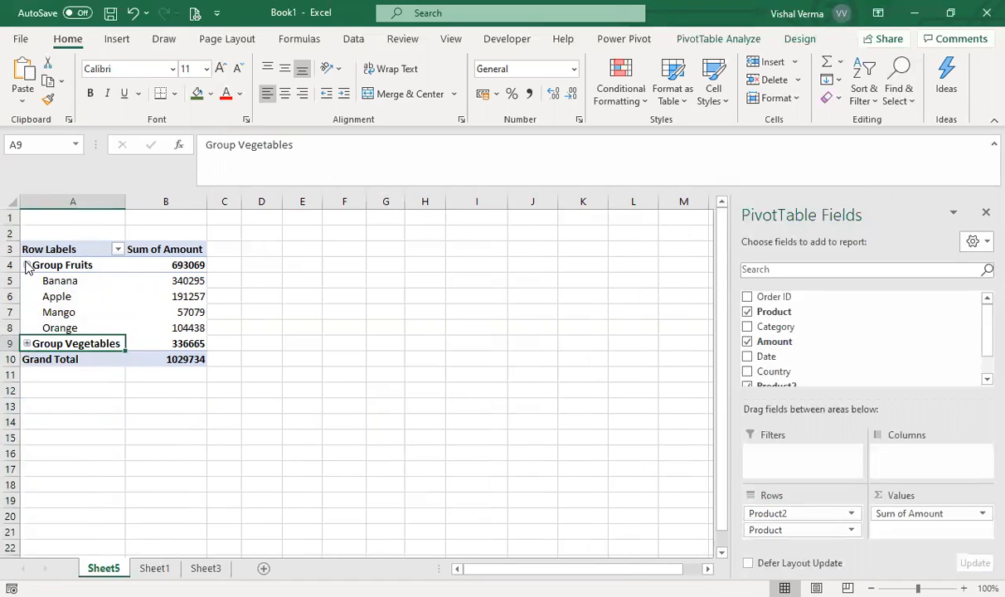
click(27, 265)
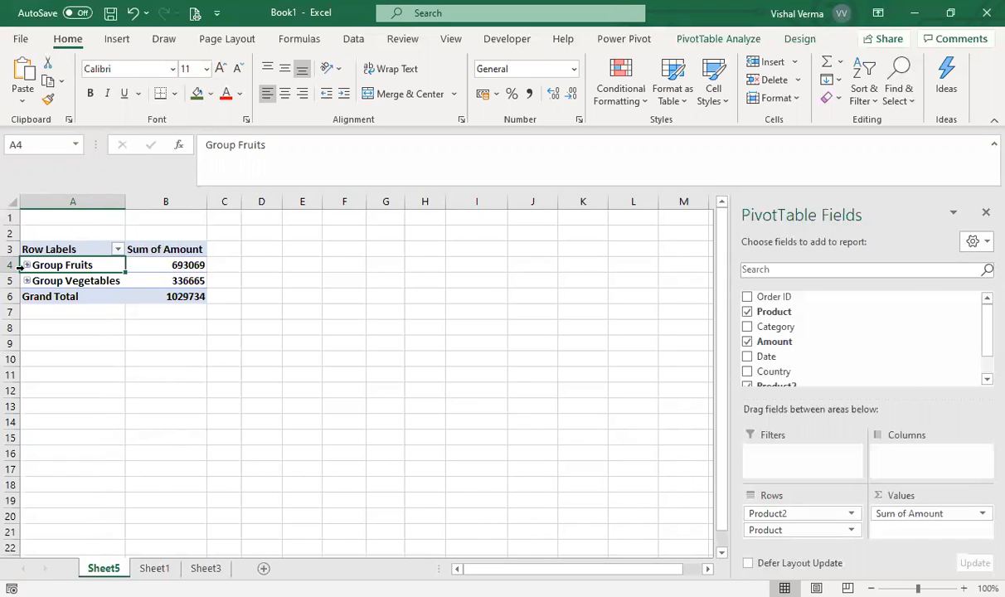
click(27, 266)
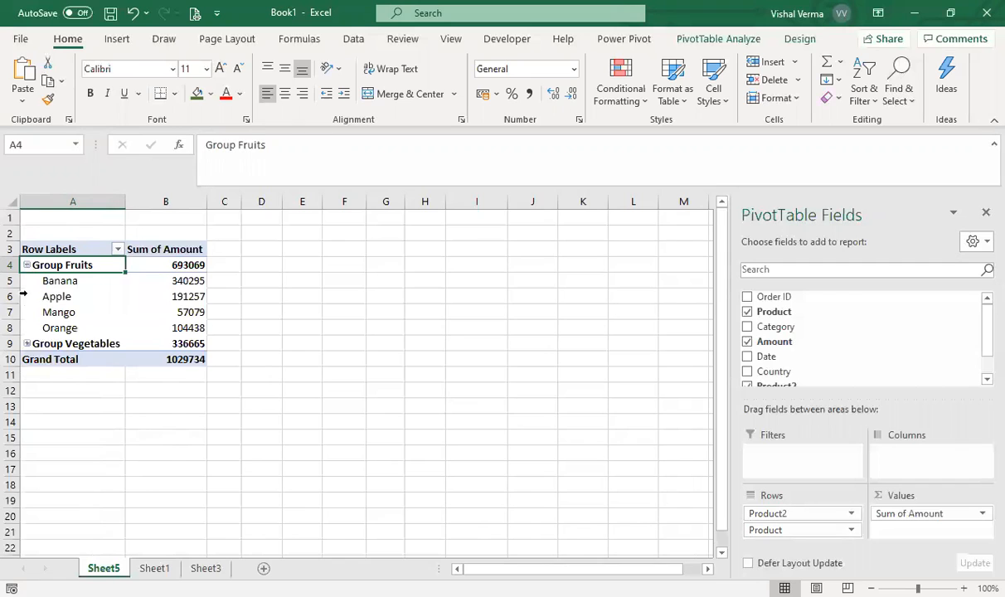
click(27, 344)
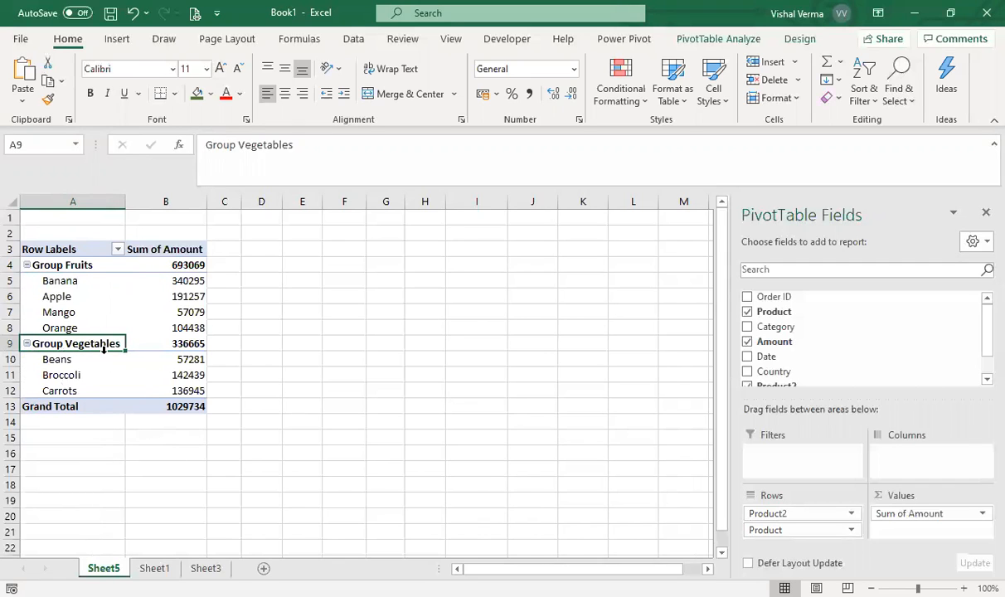
click(27, 344)
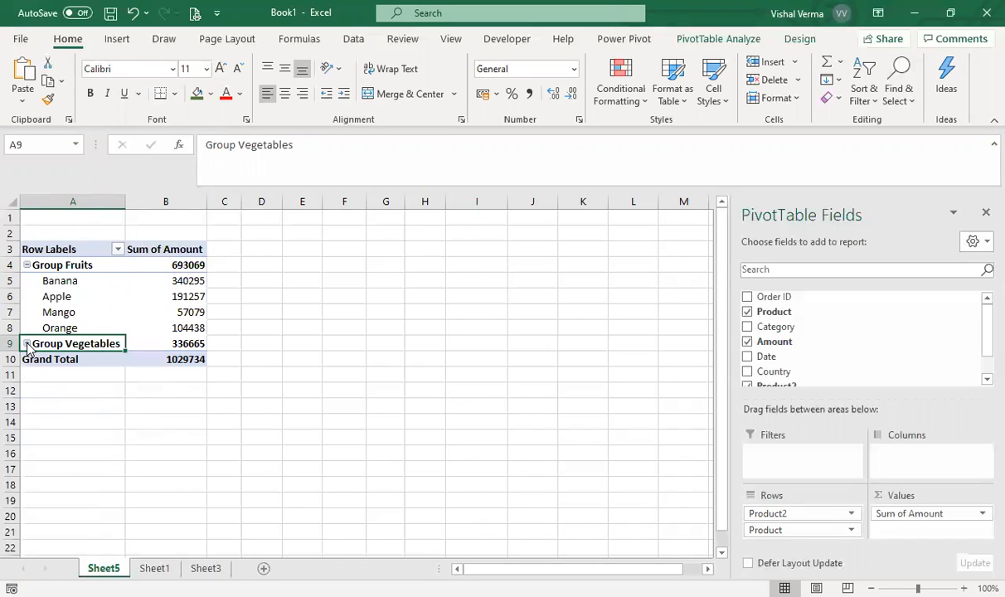
click(26, 265)
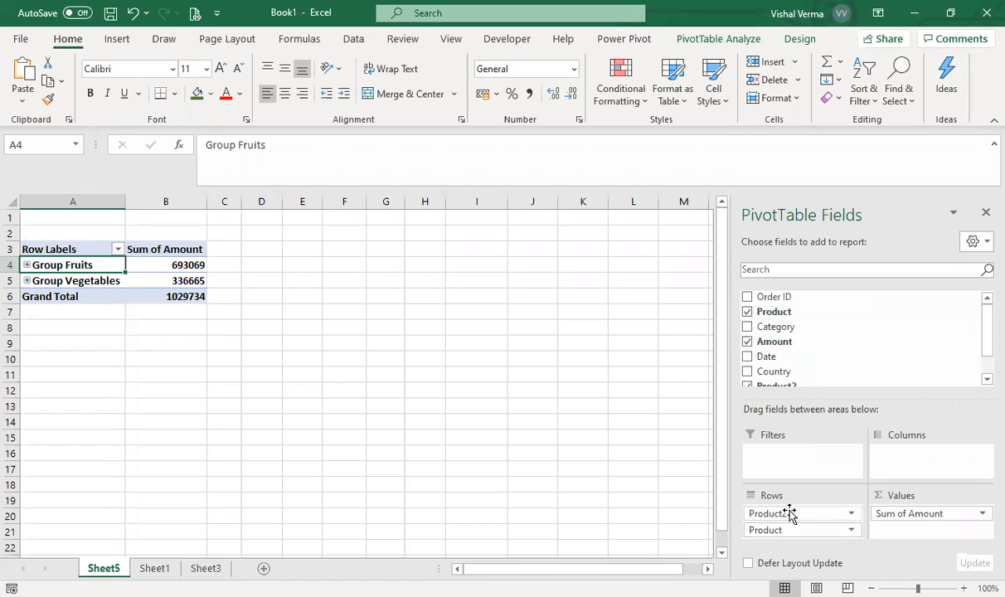
- Remove the Product2 grouping field and the Product field from the PivotTable rows
mouse_move(980, 332)
mouse_down()
mouse_move(980, 370)
mouse_move(982, 314)
mouse_up()
drag(983, 326, 983, 341)
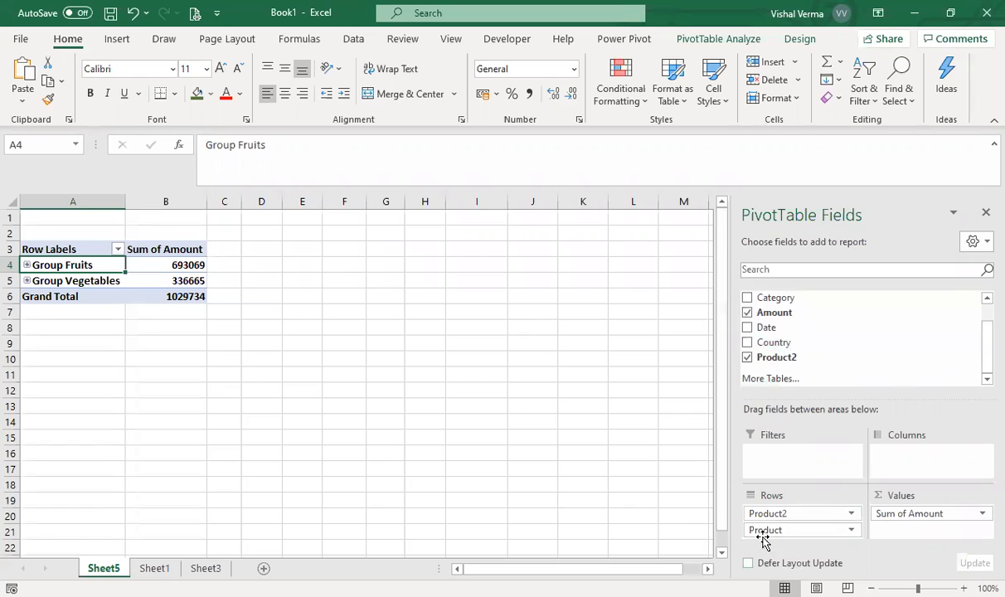
drag(767, 514, 638, 482)
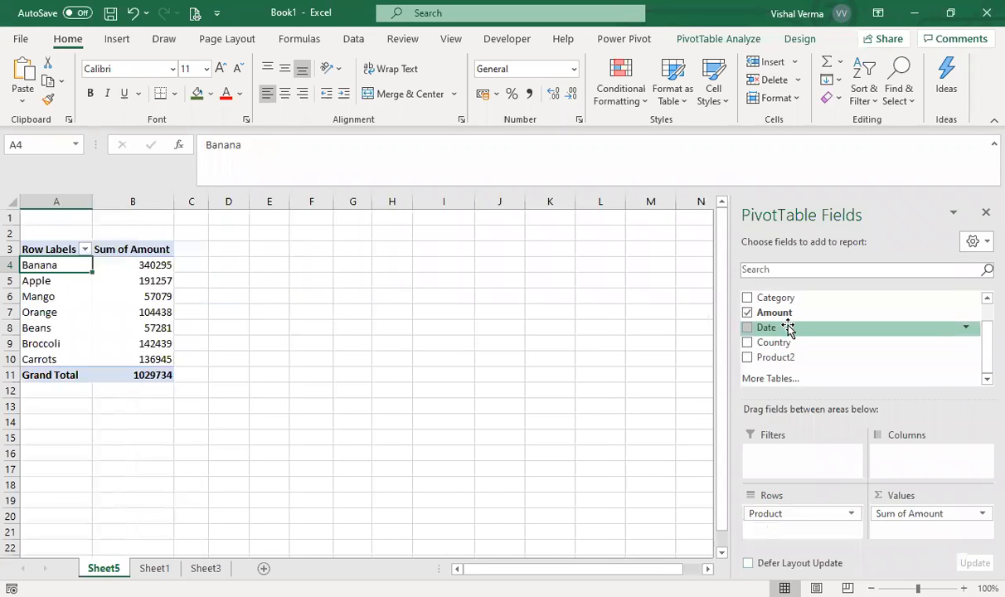
drag(779, 514, 606, 395)
- Add the Date field to the rows, and expand and recollapse Jan to view its individual dates
drag(766, 328, 764, 518)
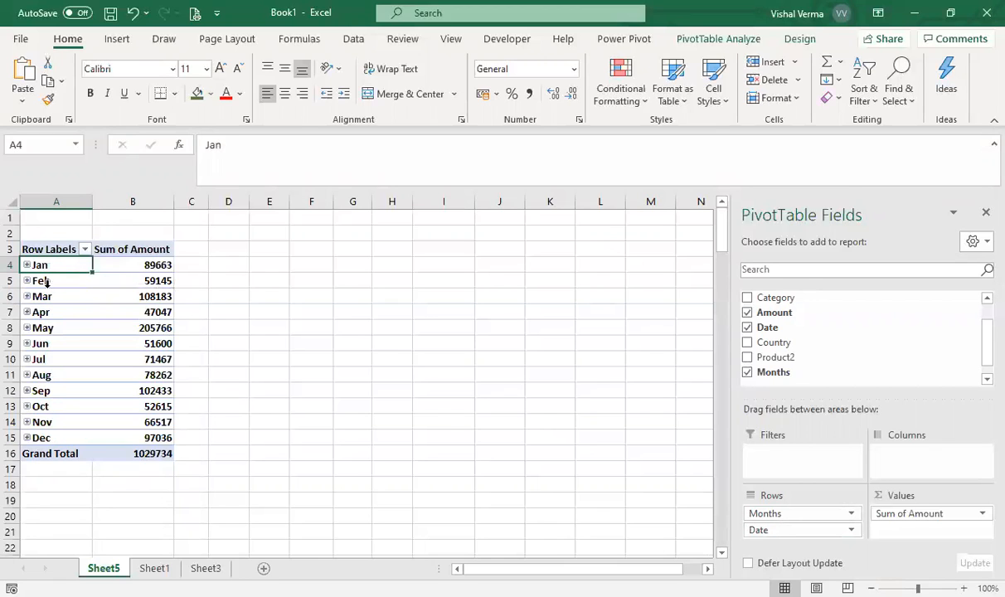
click(27, 264)
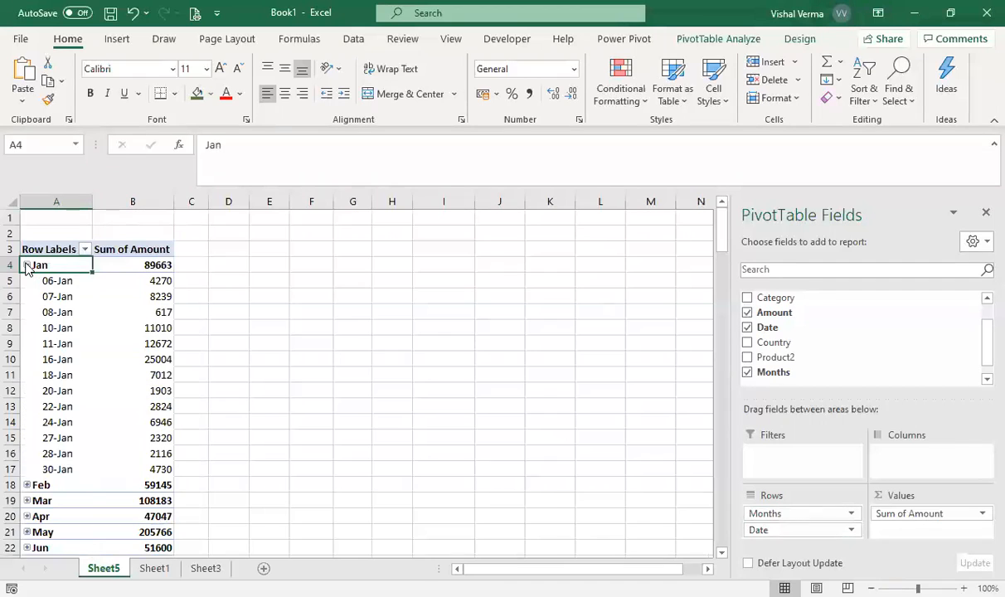
click(27, 264)
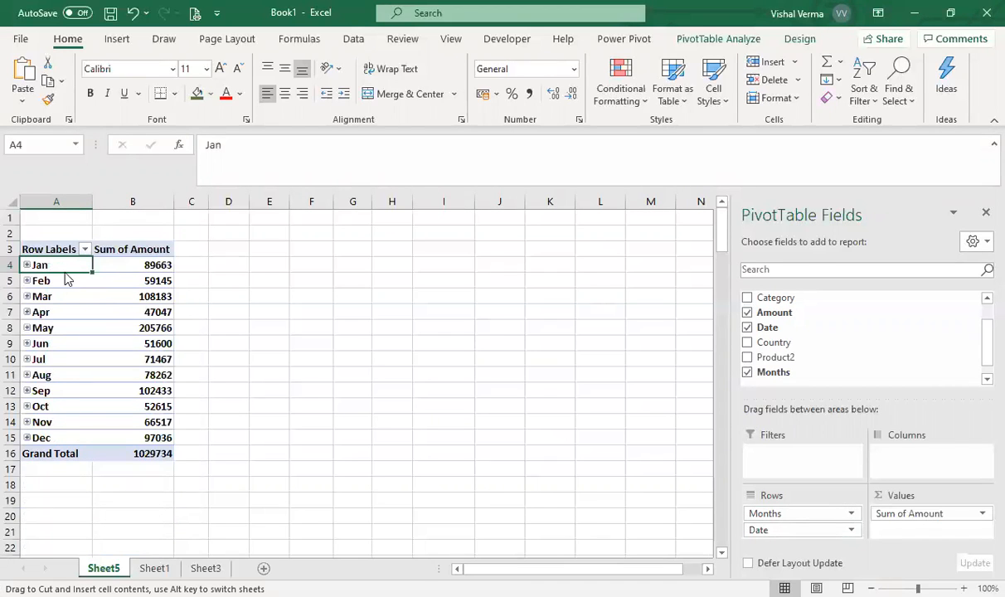
- Group the date row labels by Quarters in addition to Days and Months
drag(66, 280, 67, 294)
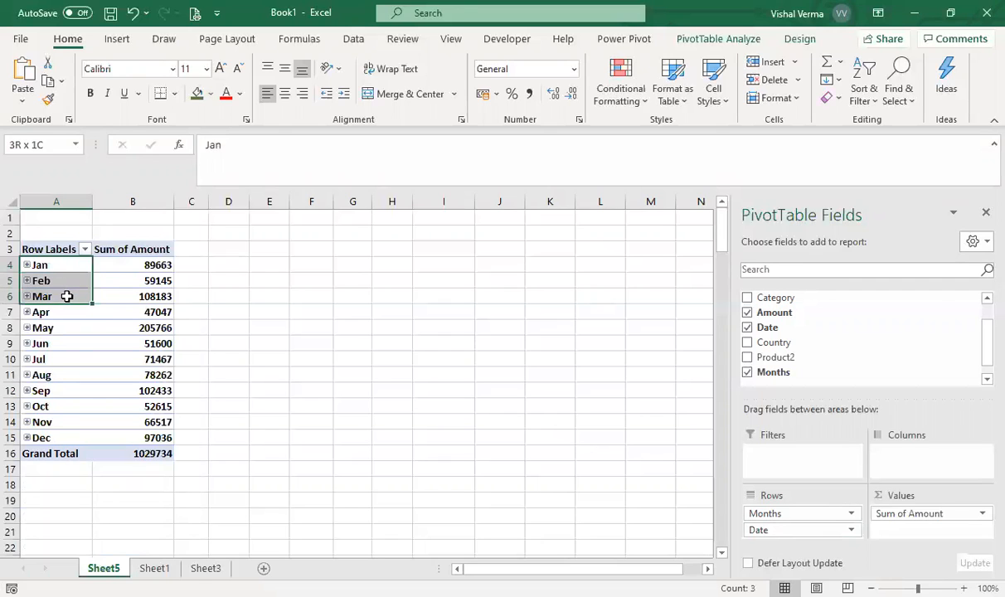
right_click(67, 295)
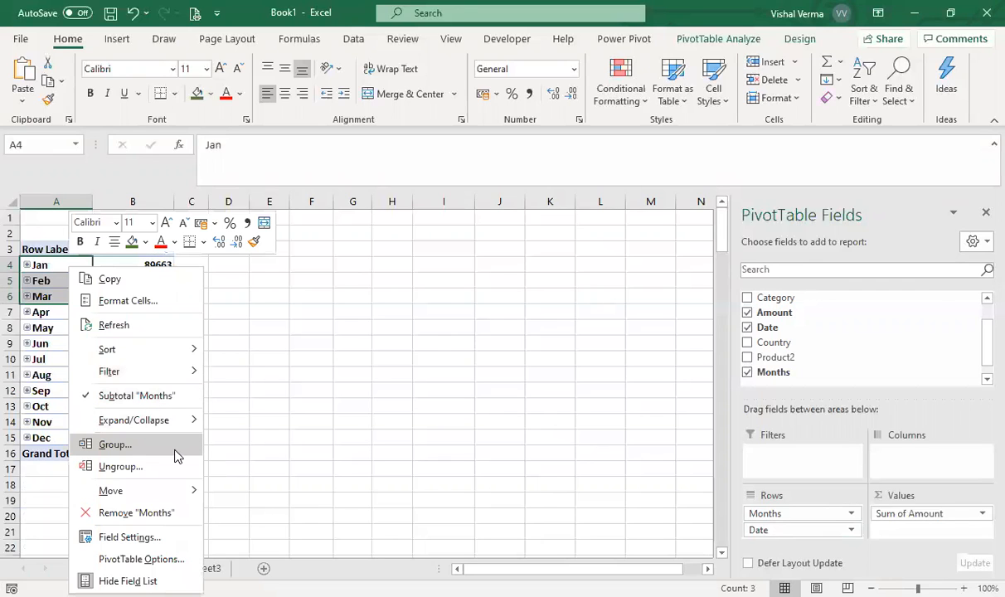
click(174, 447)
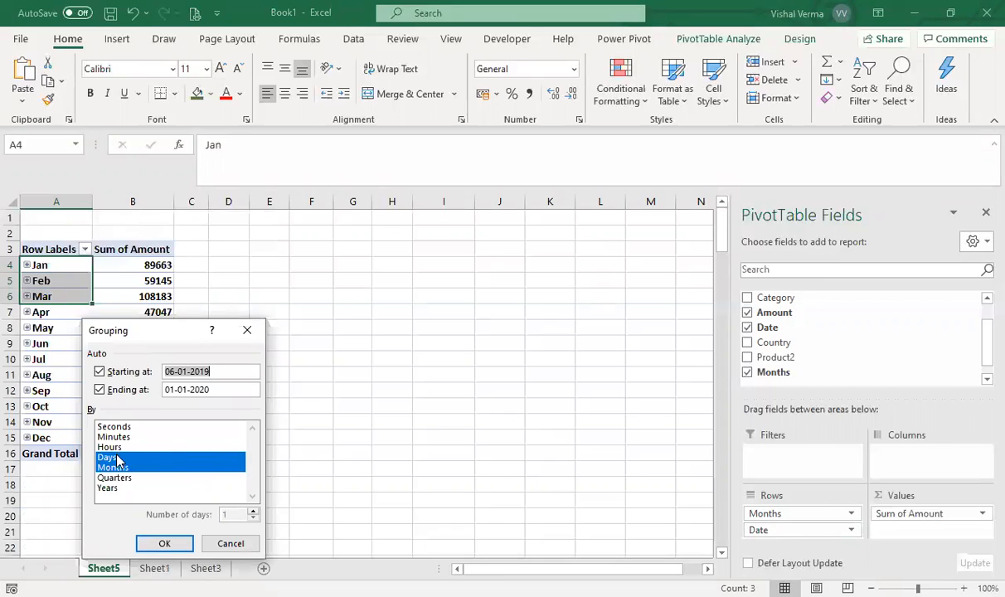
click(120, 480)
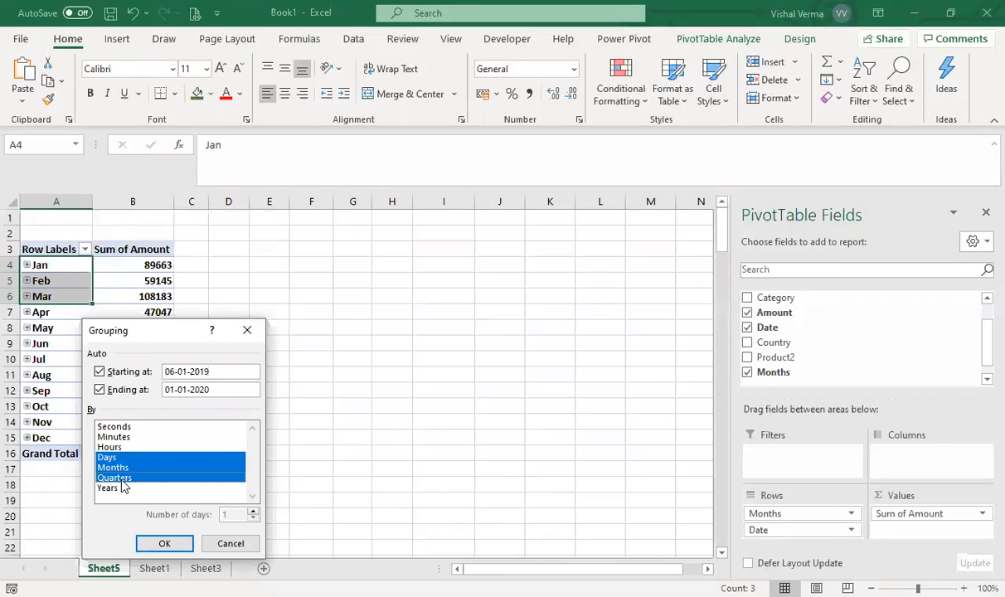
click(165, 544)
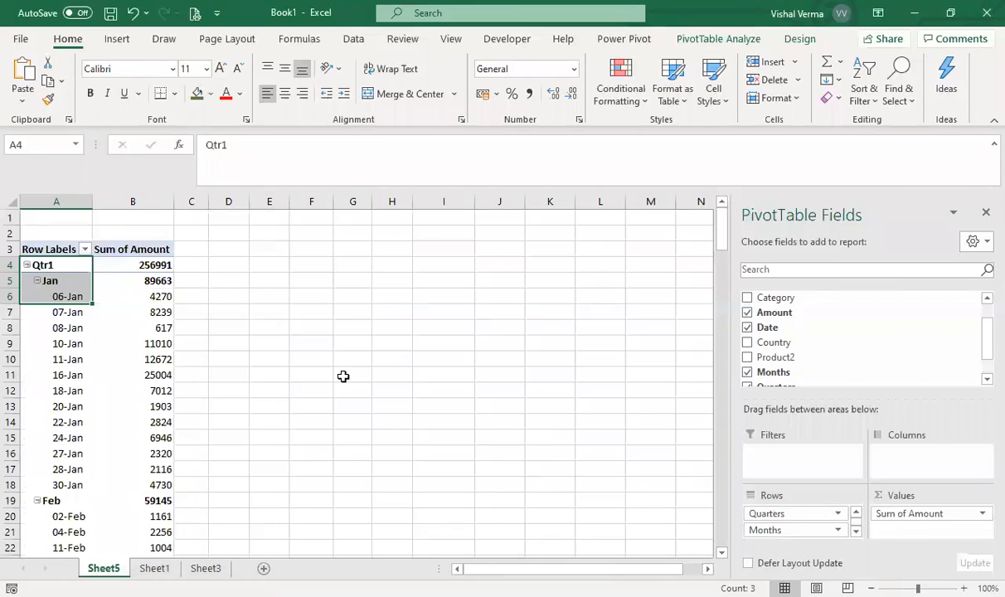
click(347, 373)
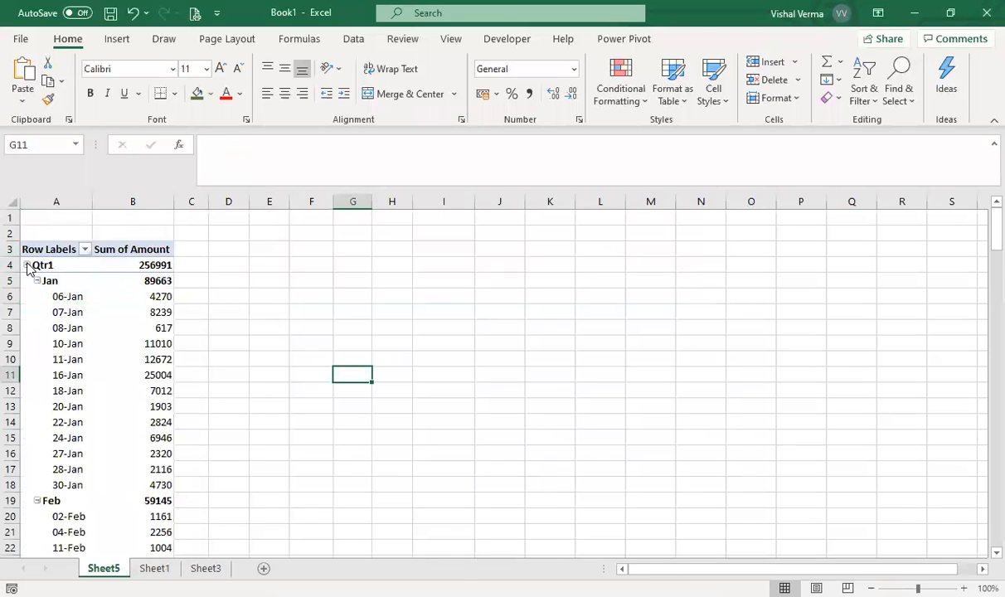
- Collapse Qtr1, Qtr2, Qtr3 and Qtr4 to their quarterly totals and check the remaining date fields in the rows
click(27, 266)
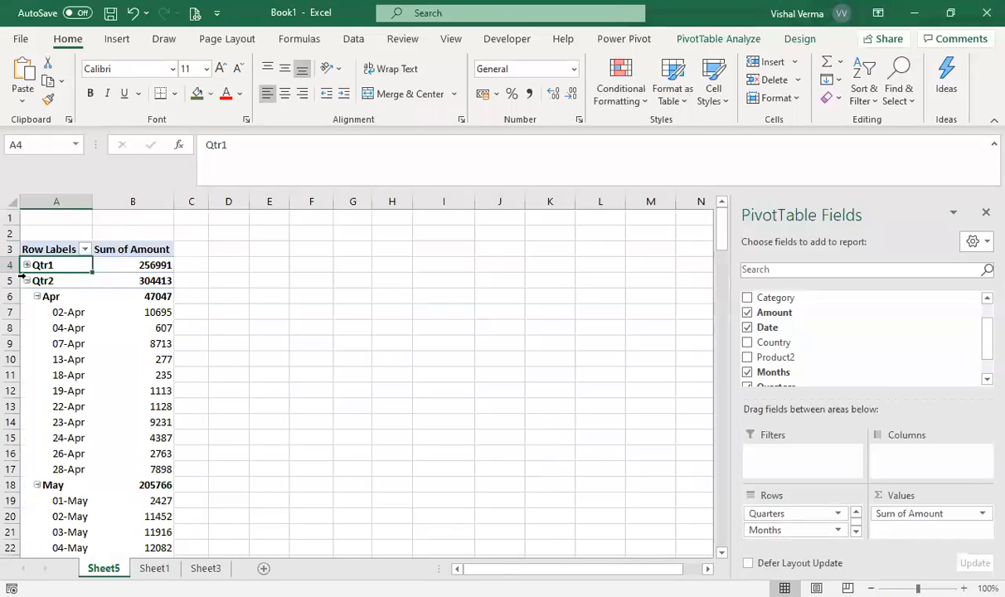
click(27, 281)
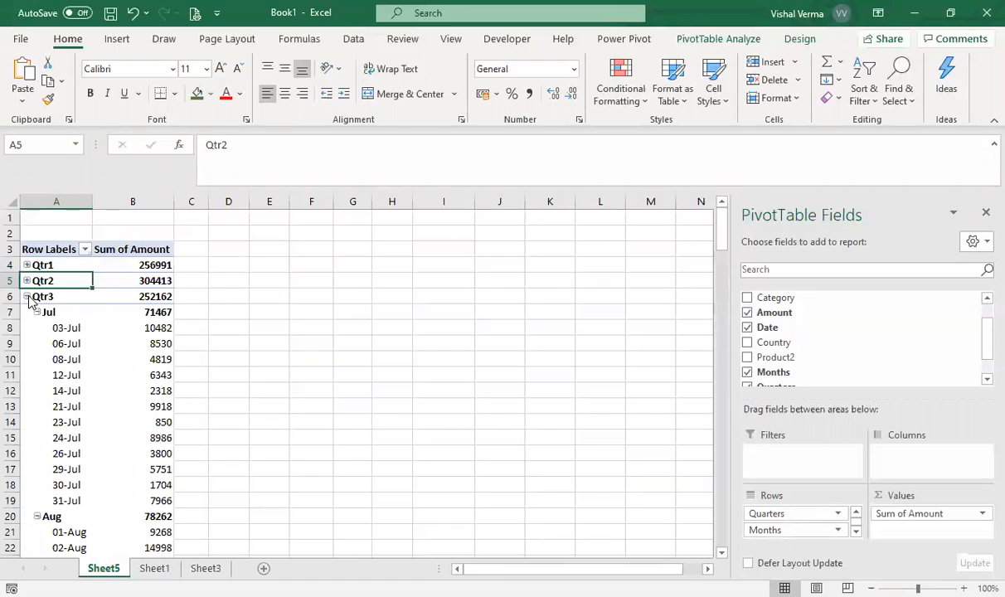
click(27, 297)
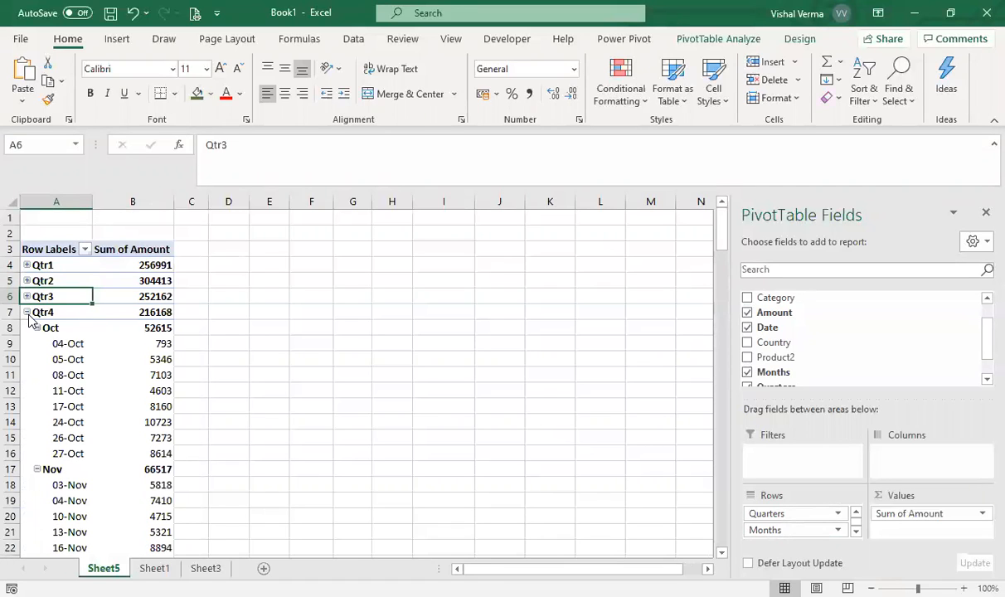
click(27, 312)
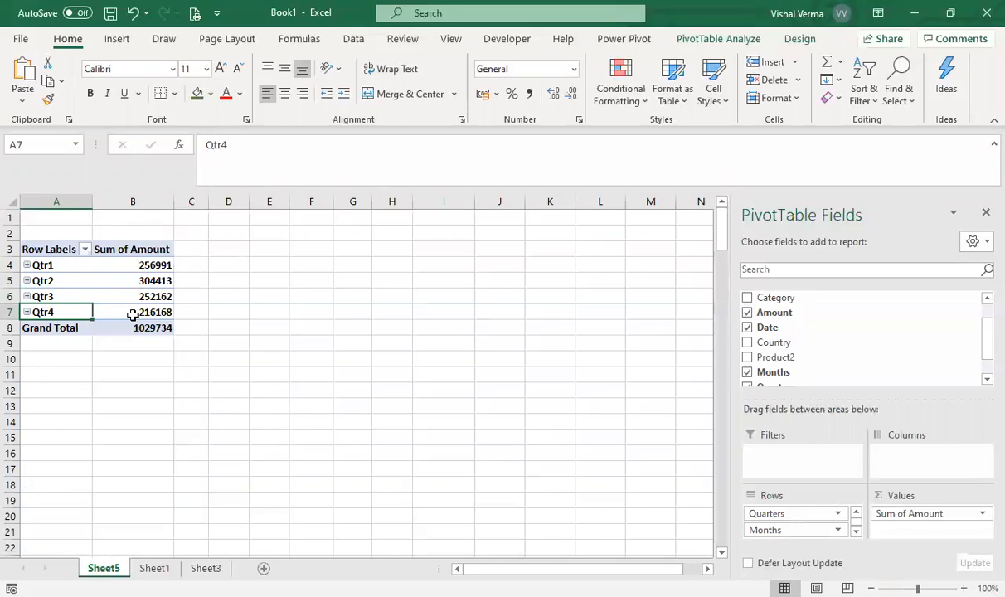
mouse_move(133, 315)
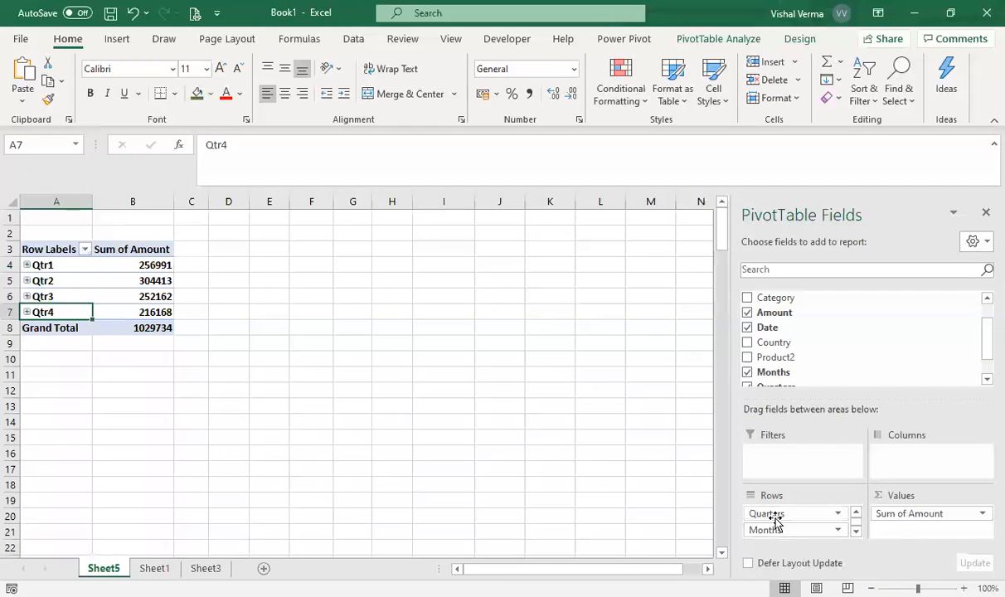
click(855, 532)
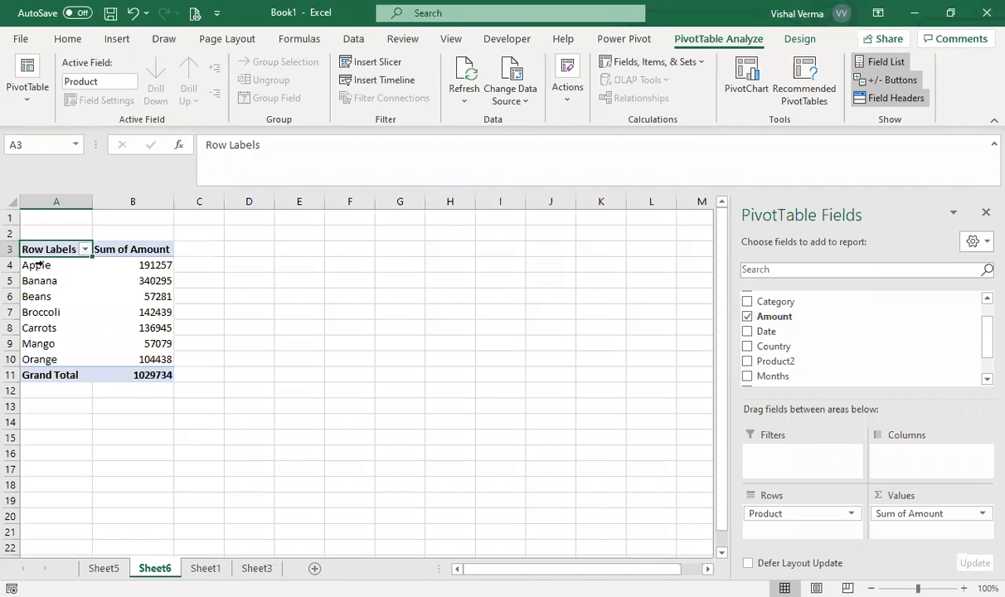
- Add the Amount field a second time to the PivotTable values beside the existing Amount total per product
click(62, 268)
click(56, 280)
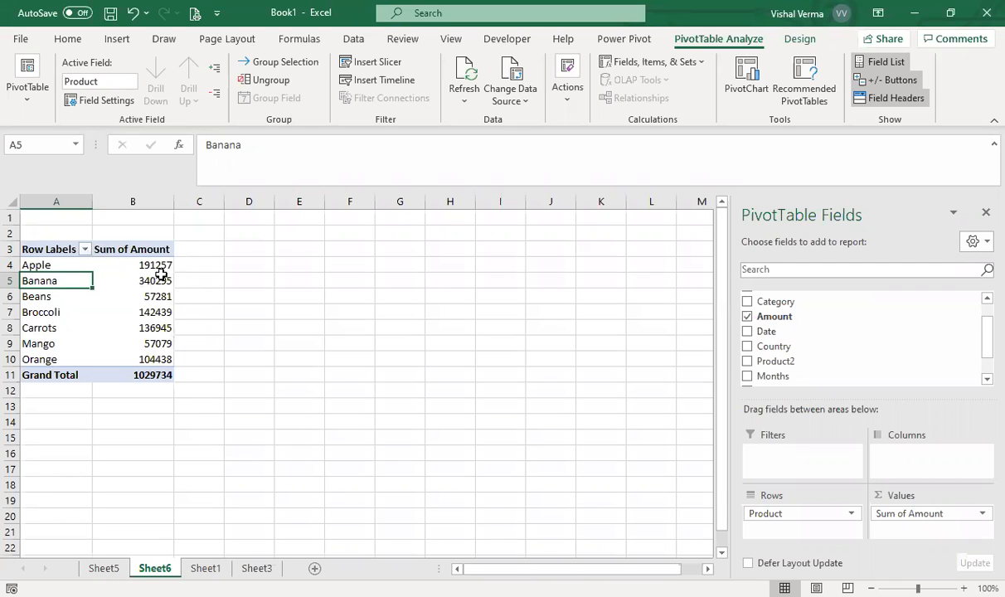
drag(775, 317, 879, 531)
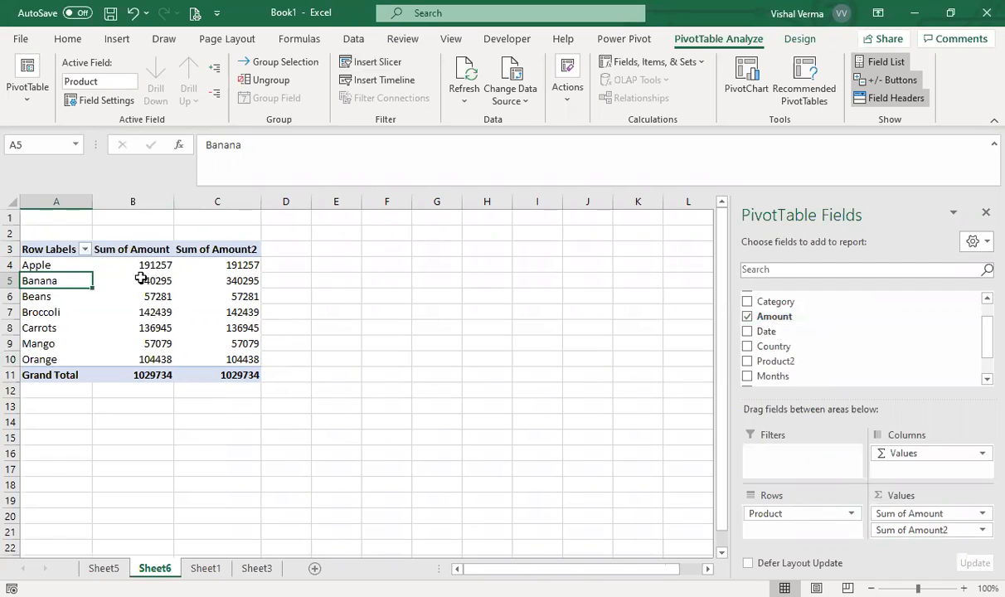
- Show the second Amount value column as % of Grand Total
click(232, 263)
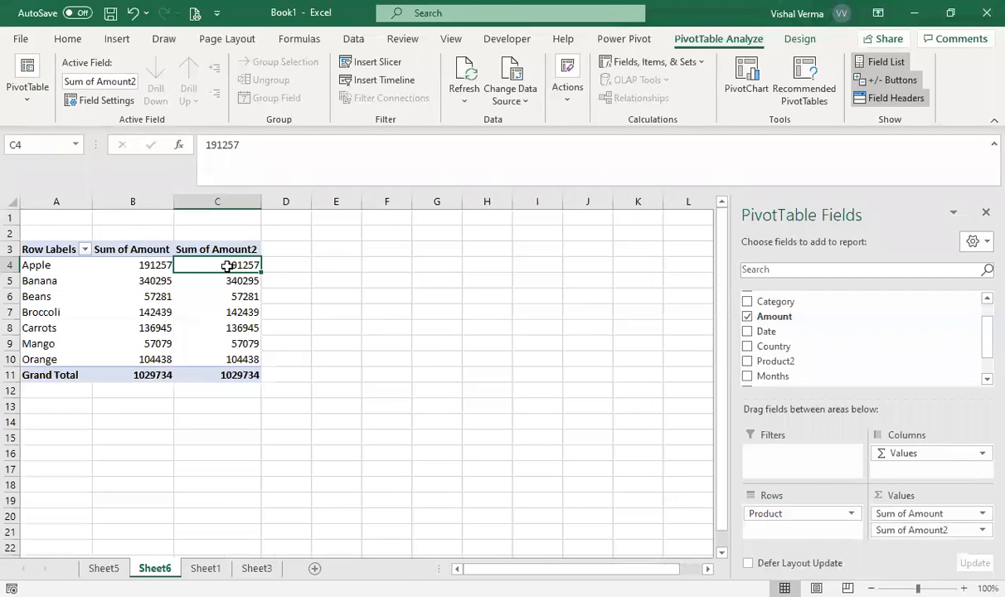
right_click(227, 266)
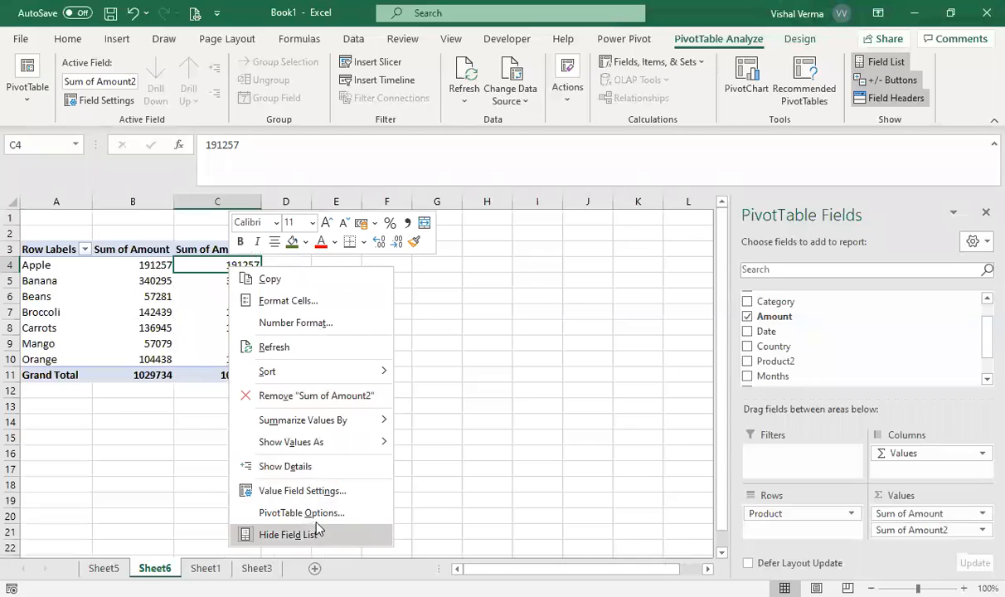
click(320, 493)
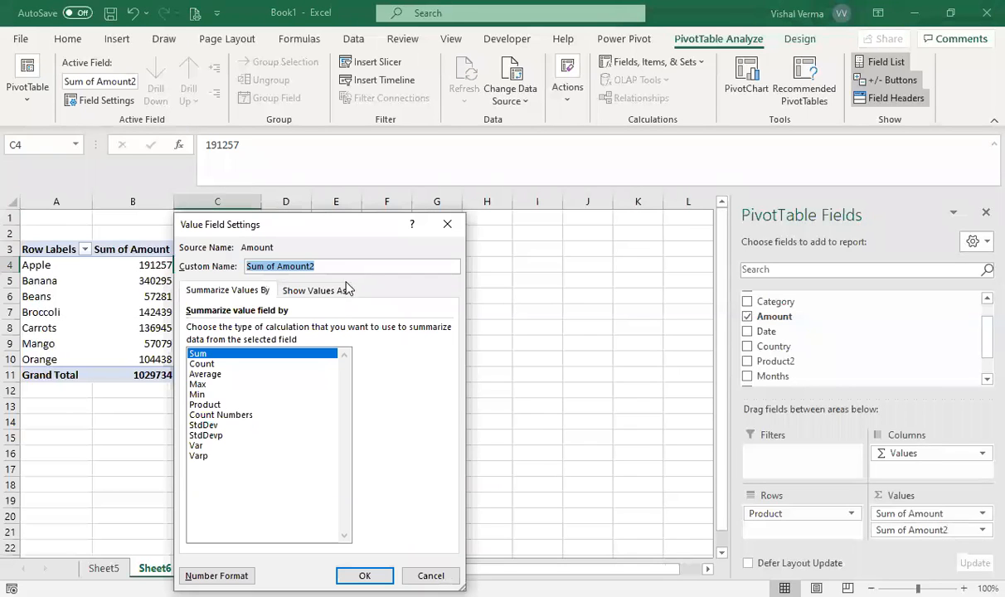
click(315, 290)
drag(355, 217, 354, 217)
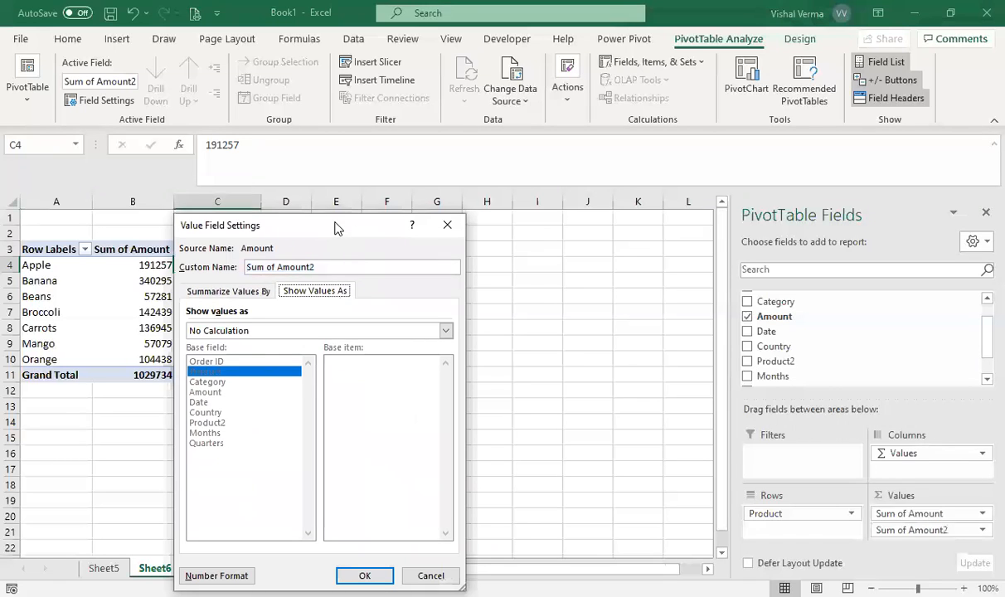
drag(352, 224, 595, 85)
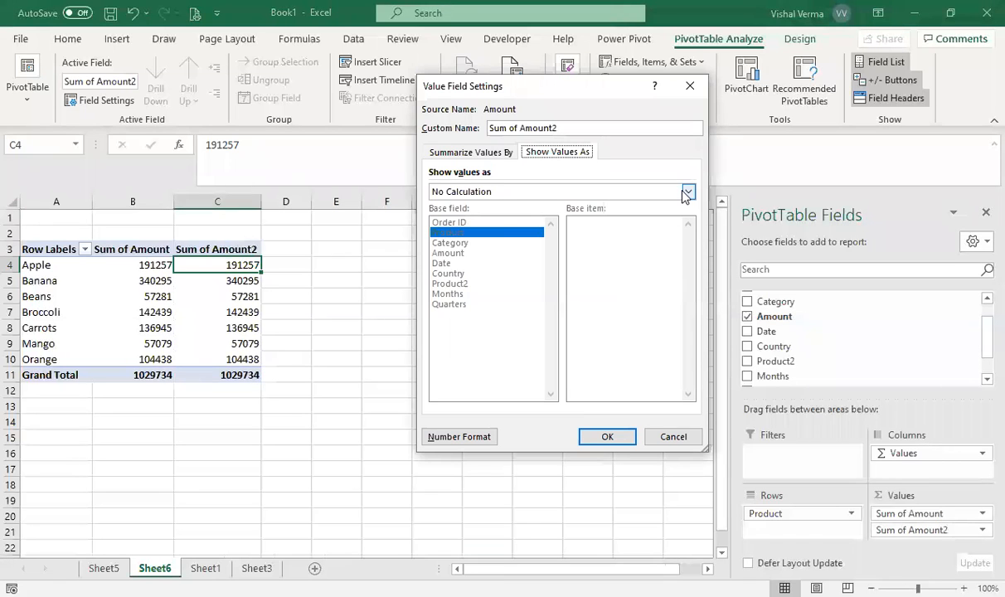
click(688, 192)
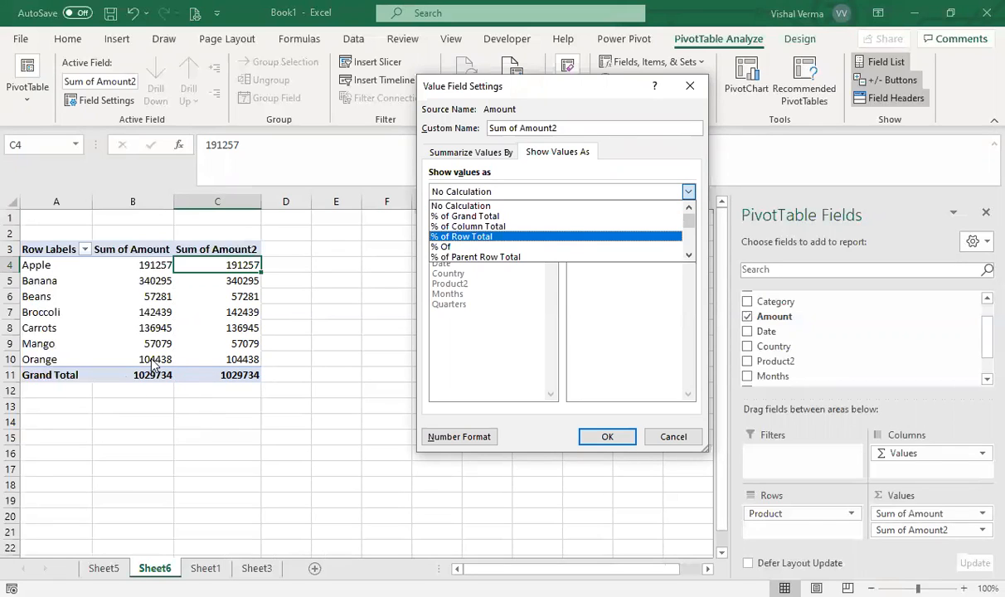
click(486, 217)
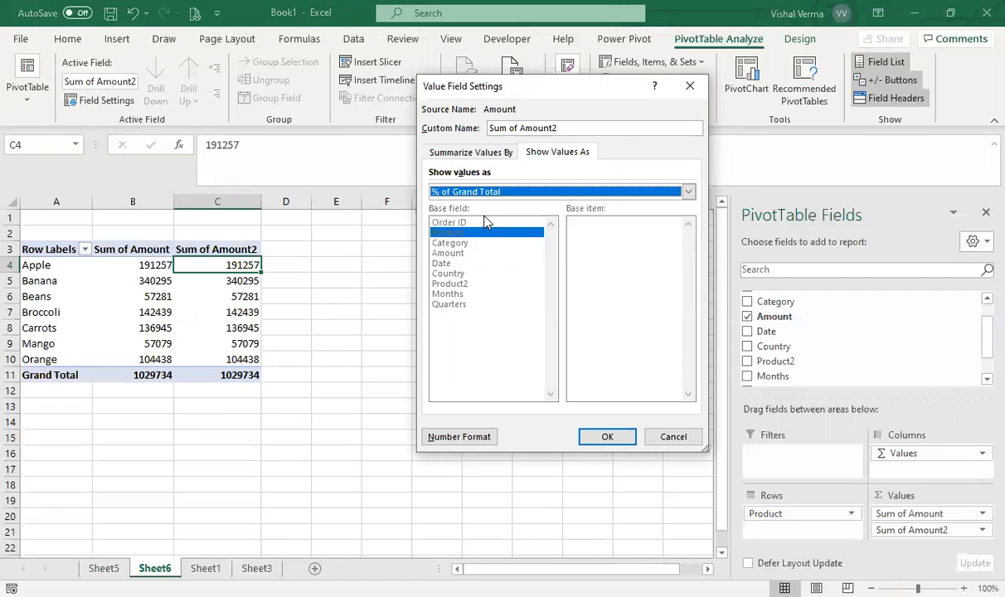
click(607, 437)
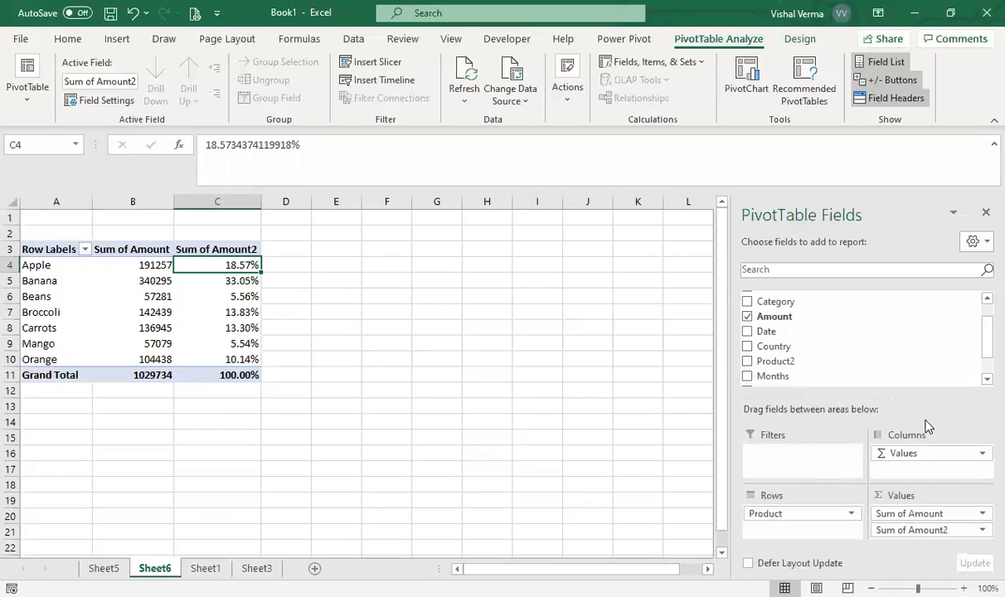
- Add Amount to the values a third time and show it as Rank Largest to Smallest with Product as base field
drag(775, 325, 921, 545)
drag(774, 321, 912, 537)
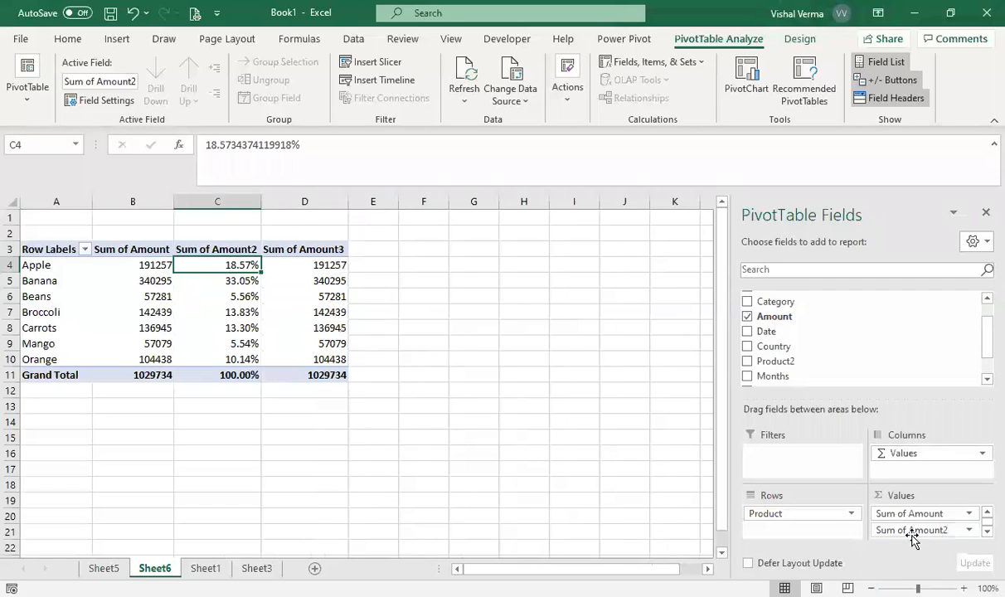
click(320, 278)
click(104, 99)
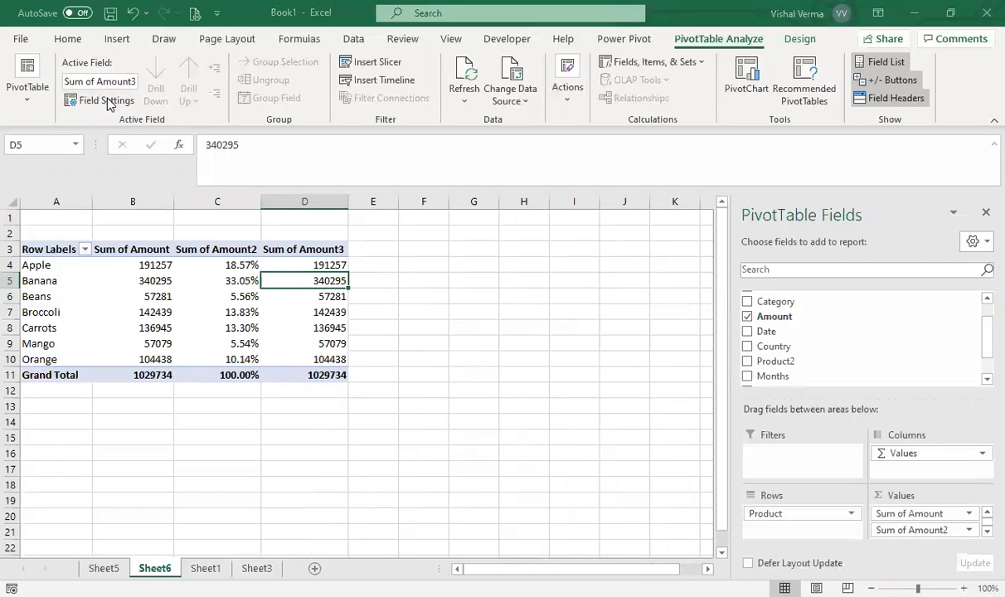
click(537, 275)
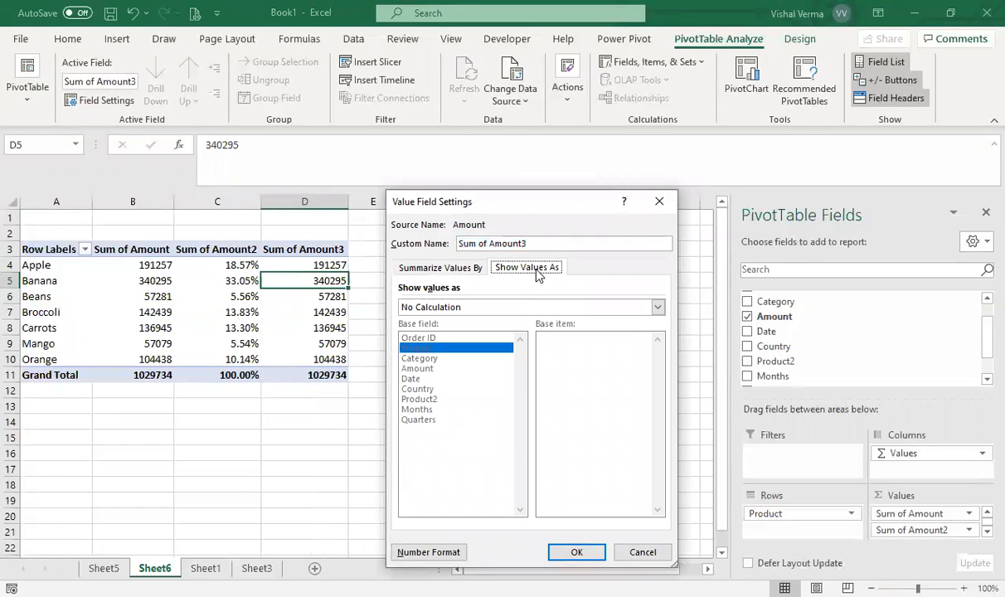
click(657, 308)
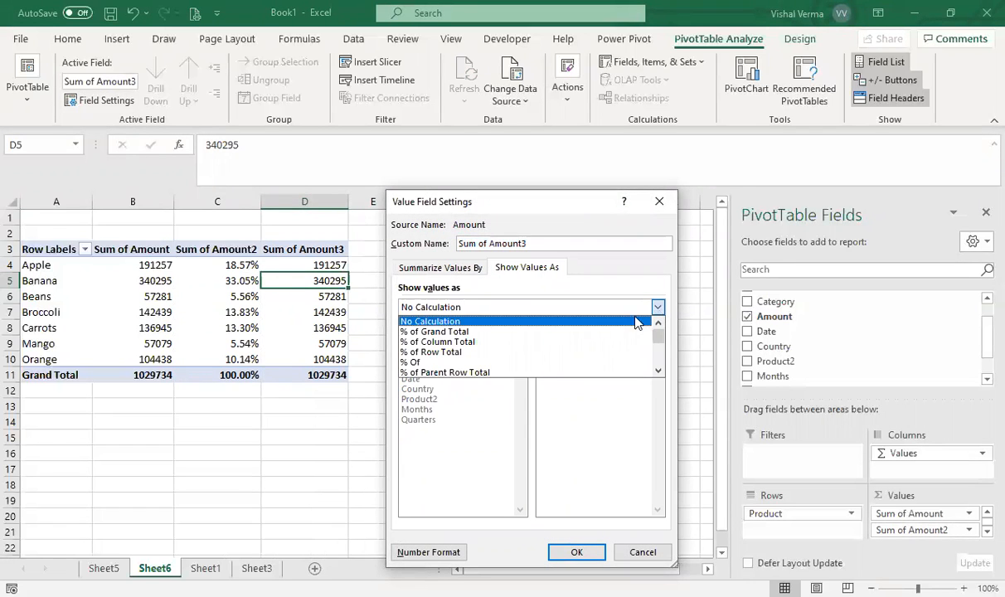
drag(659, 337, 661, 389)
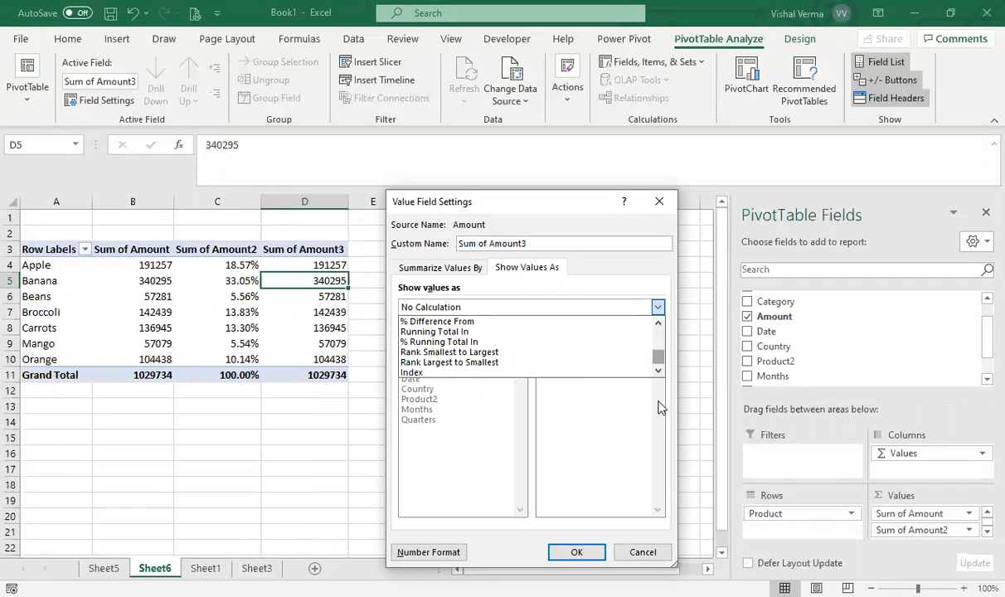
click(500, 365)
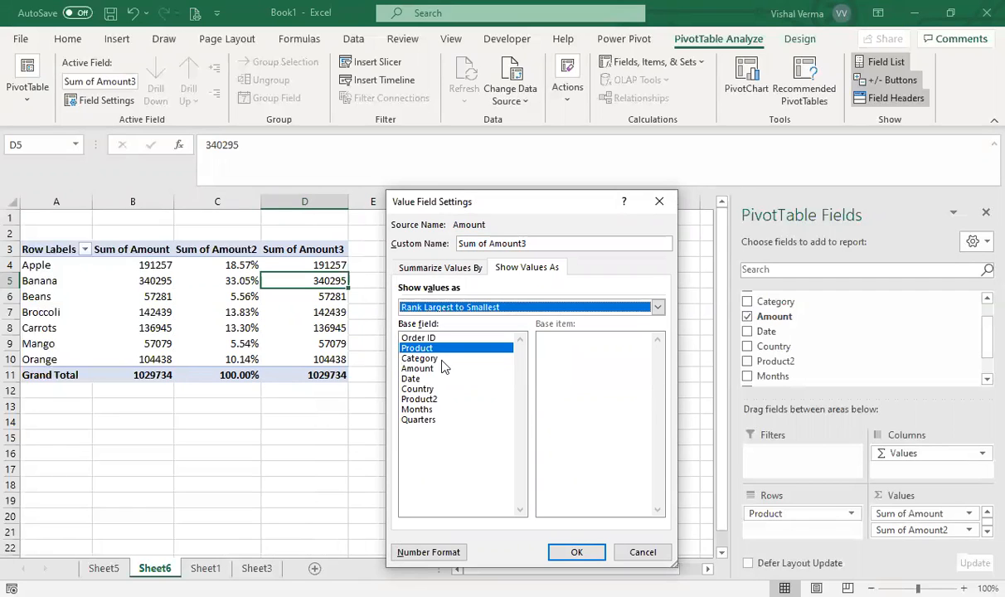
click(577, 552)
click(522, 440)
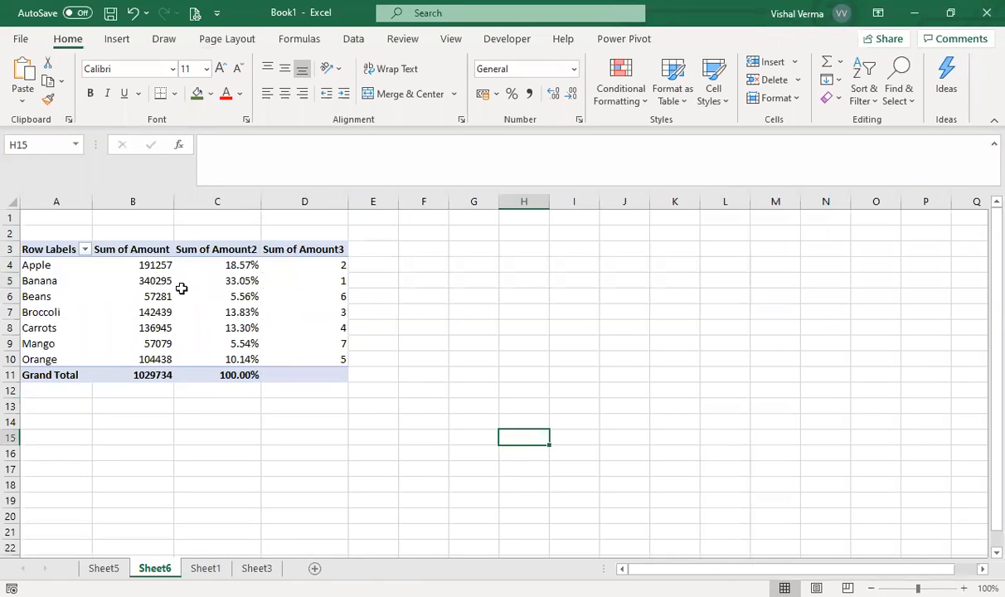
click(197, 344)
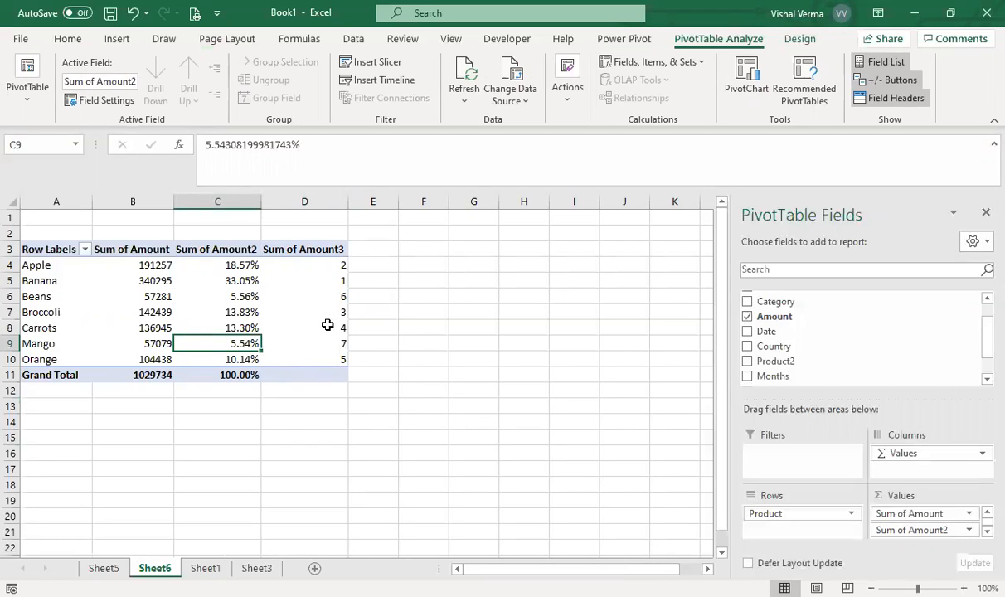
mouse_move(327, 325)
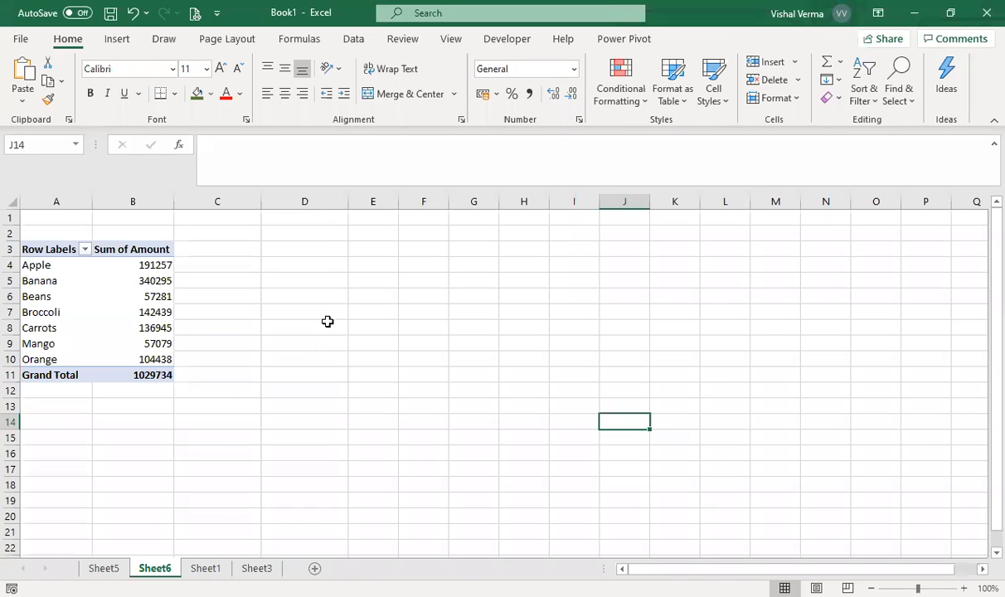
- Move the Product field from the rows to the columns and add Country to the rows
click(143, 297)
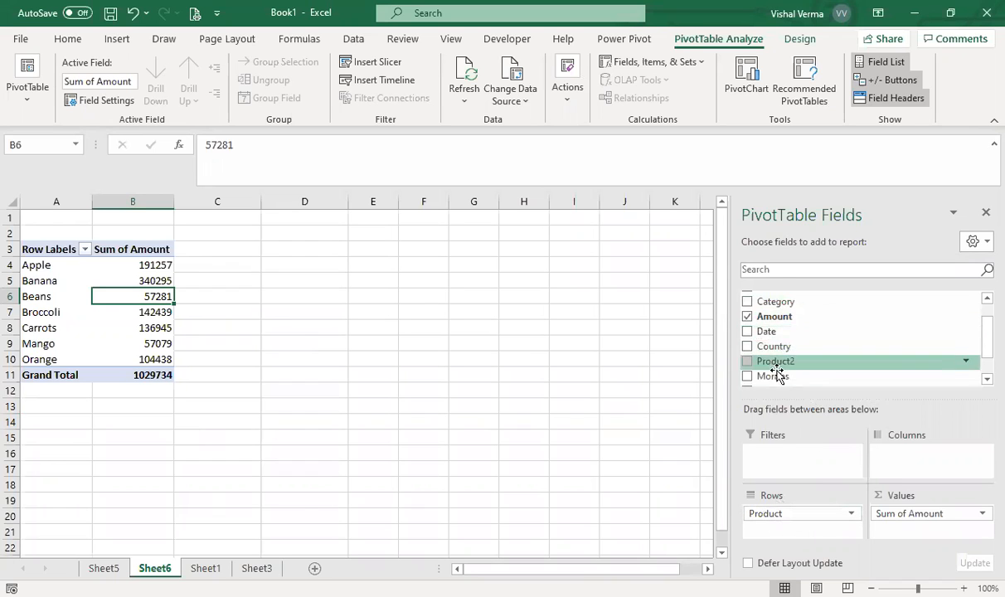
drag(781, 513, 912, 454)
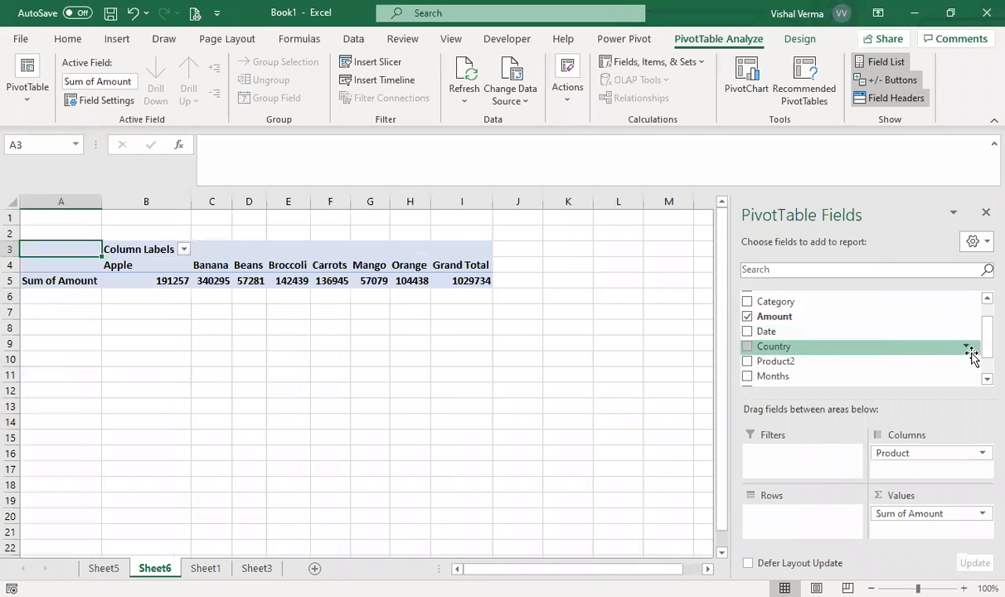
drag(984, 347, 974, 284)
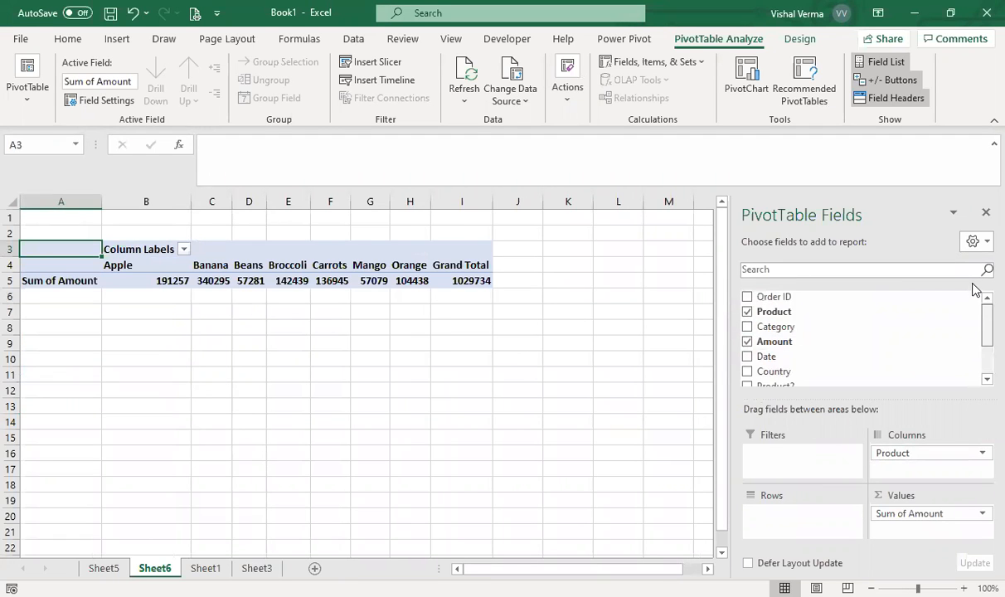
drag(821, 372, 780, 516)
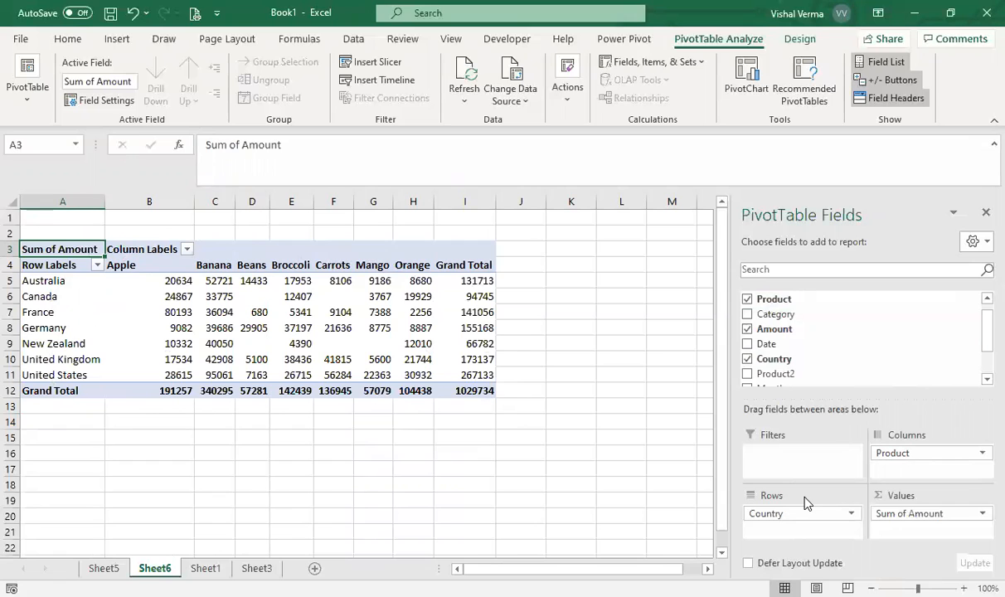
- Nest Category under Country in the rows, review the category breakdown per country, and remove Category from the rows again
drag(784, 323, 777, 531)
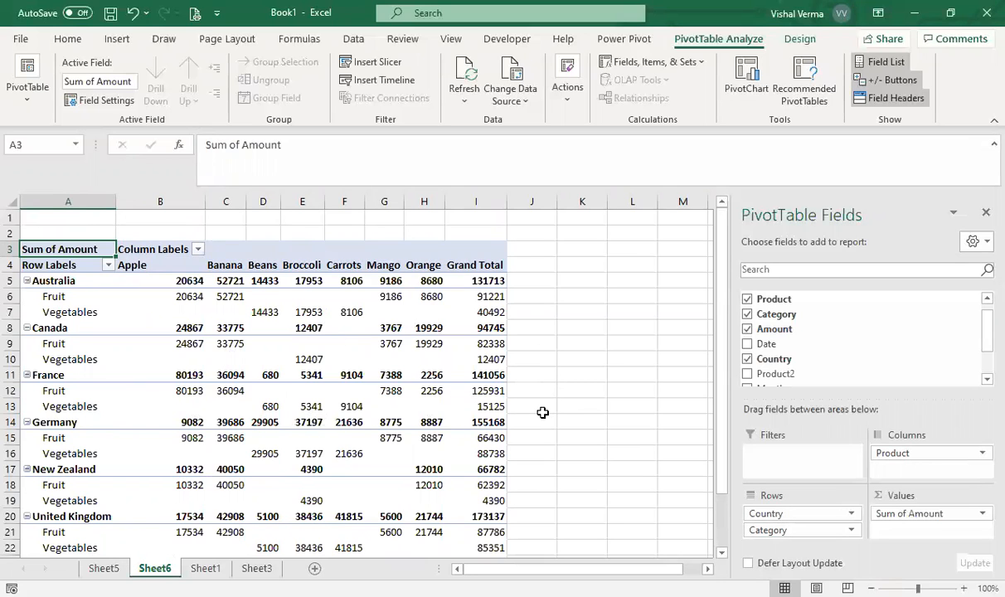
scroll(542, 412, down, 3)
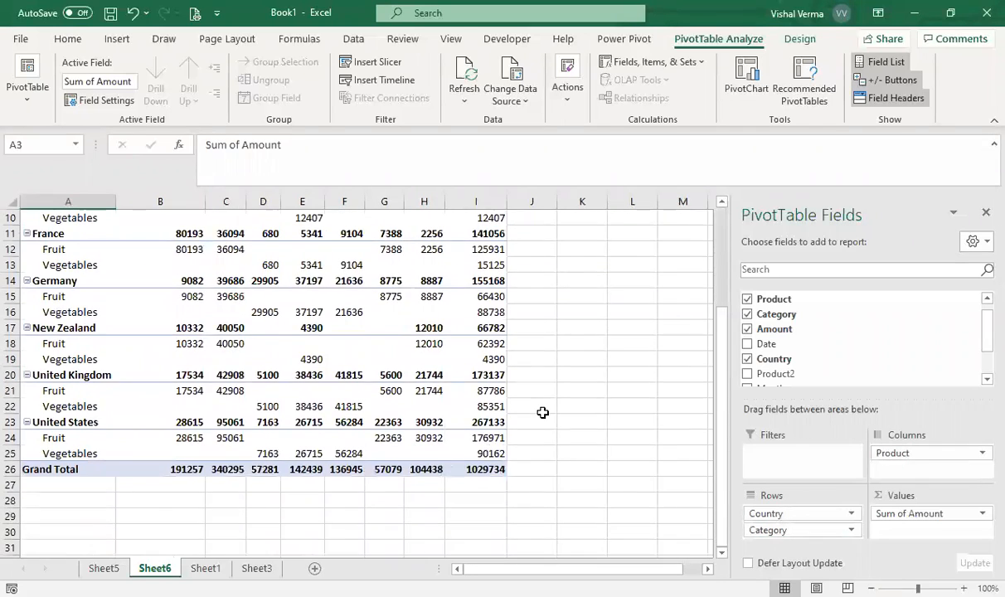
scroll(542, 413, up, 3)
drag(776, 531, 601, 400)
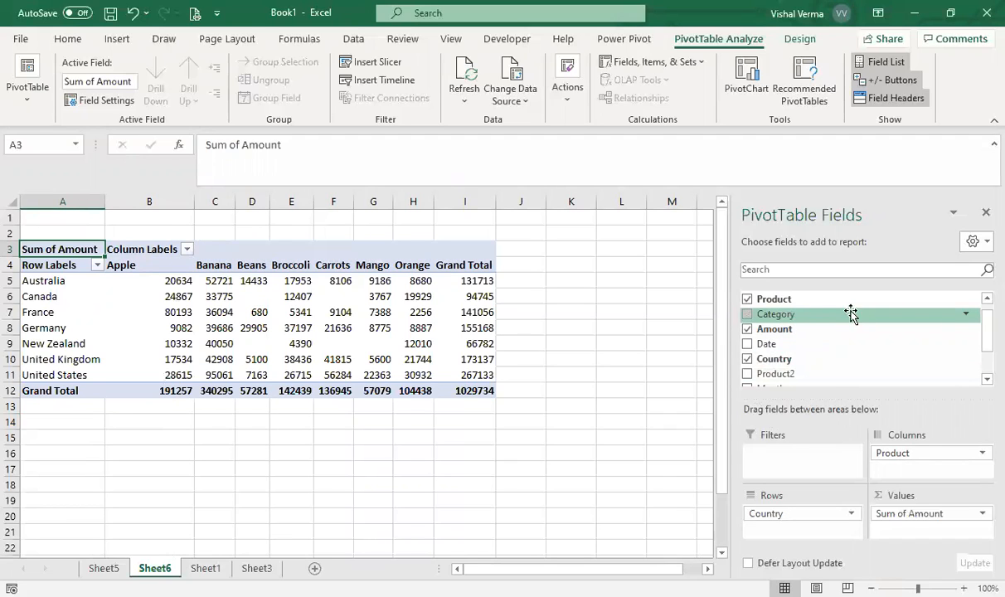
- Add Category as a report filter, allow multiple items, and exclude Fruit so that only Vegetables is selected
drag(799, 316, 801, 461)
click(187, 218)
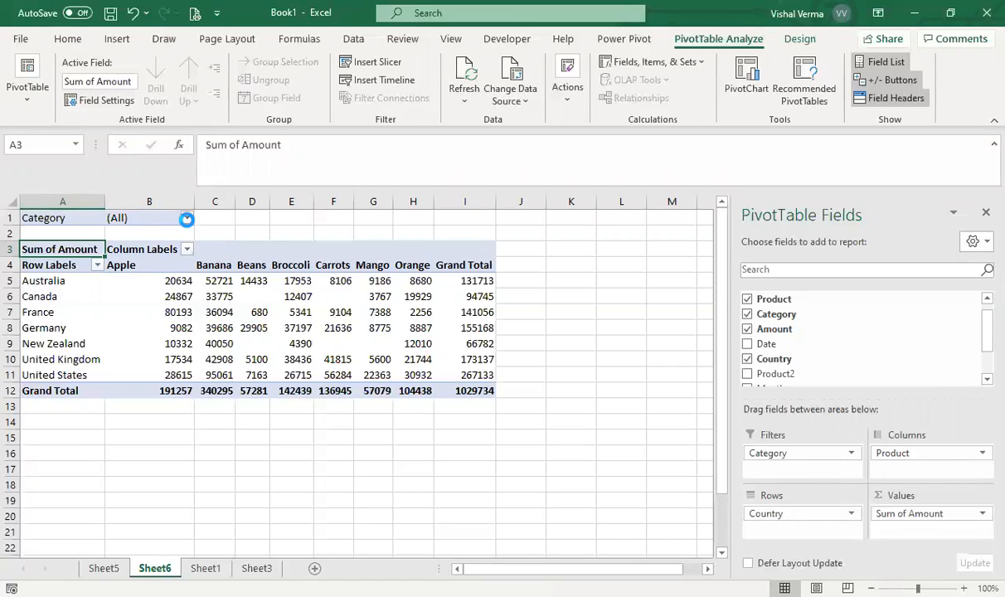
click(12, 392)
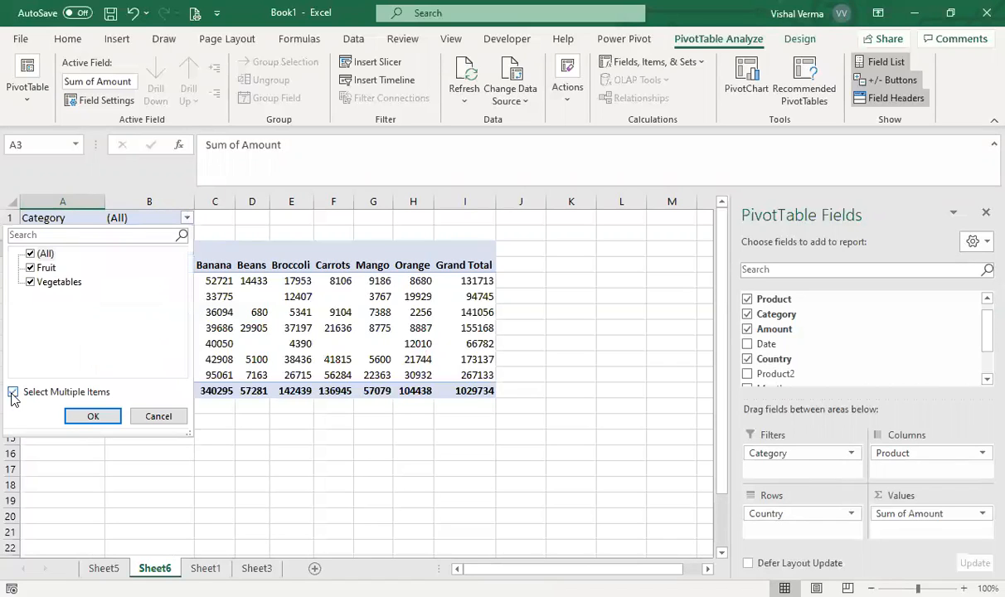
click(44, 268)
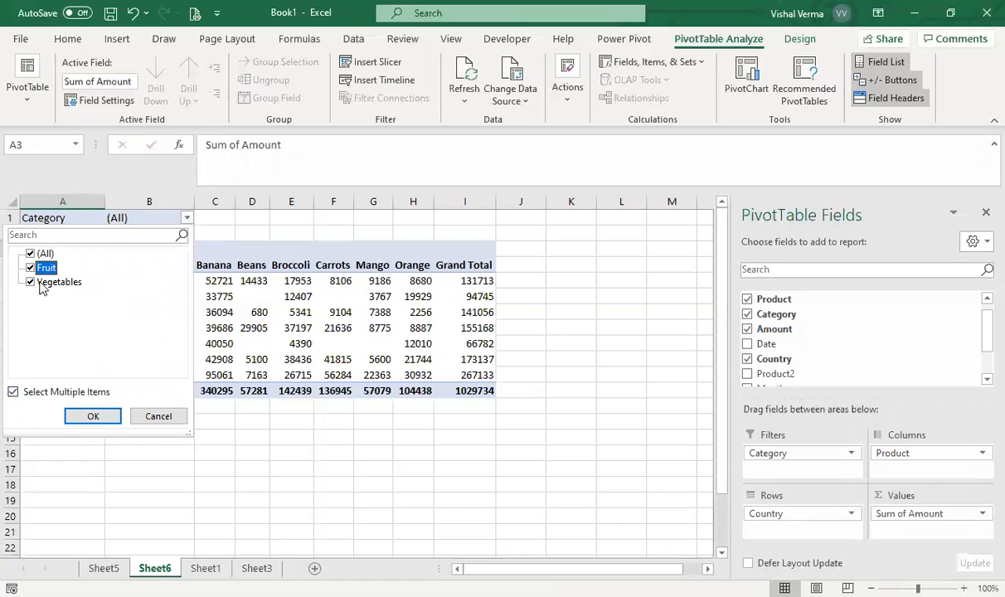
click(30, 268)
click(93, 417)
click(203, 498)
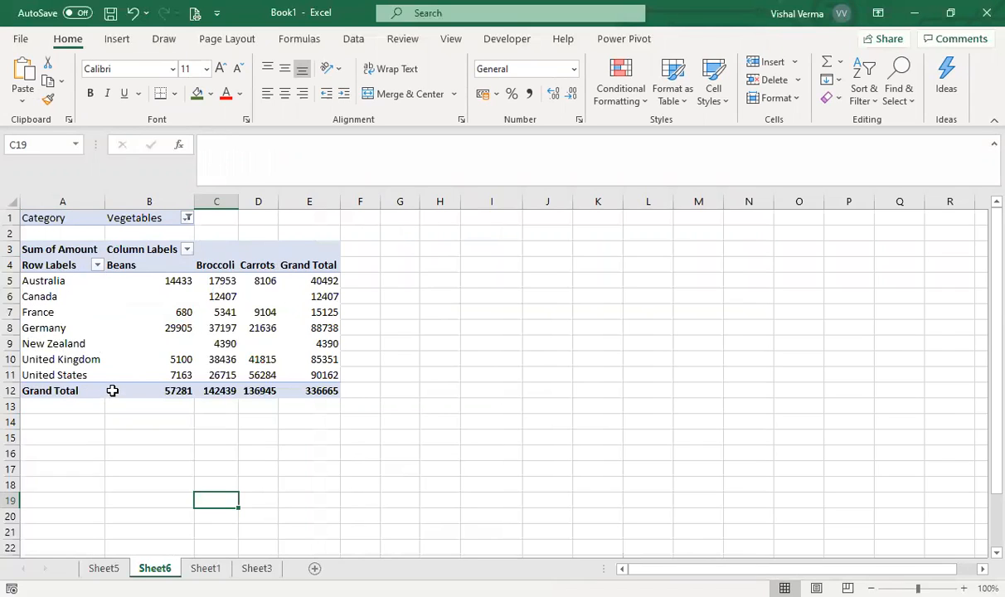
- Reset the Category report filter to include all categories
click(187, 218)
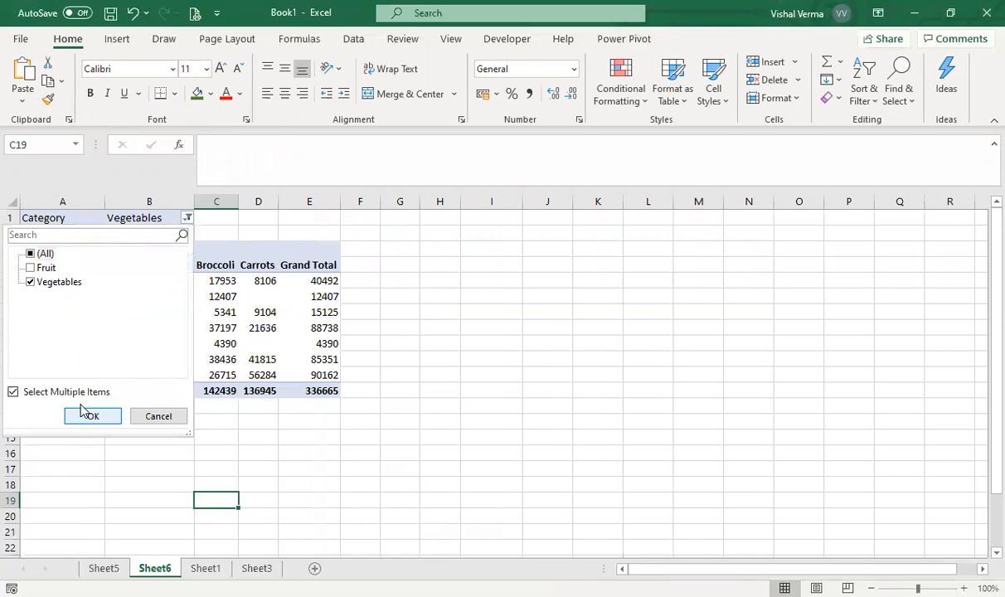
click(29, 255)
click(92, 416)
click(298, 316)
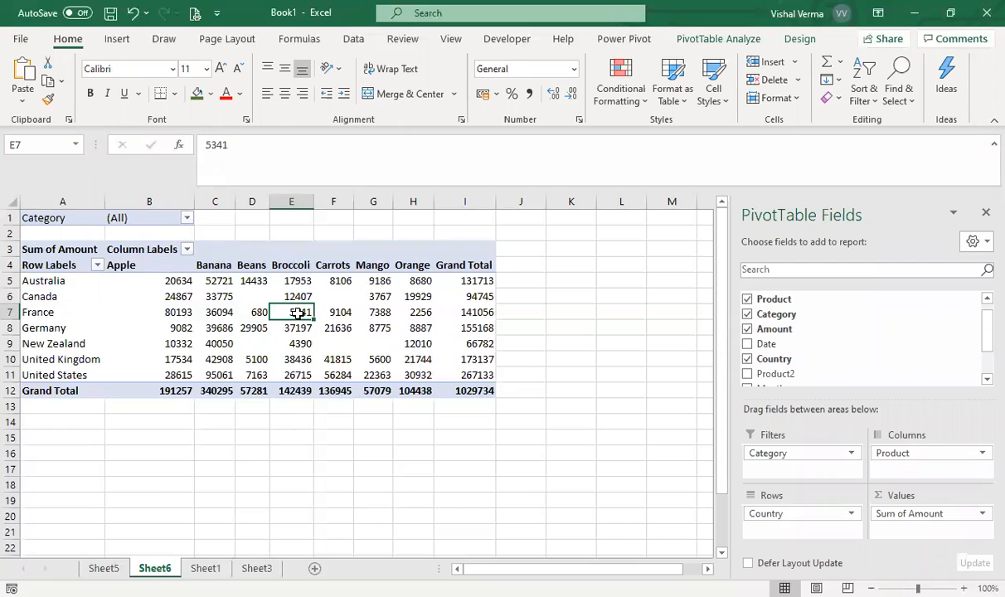
click(575, 407)
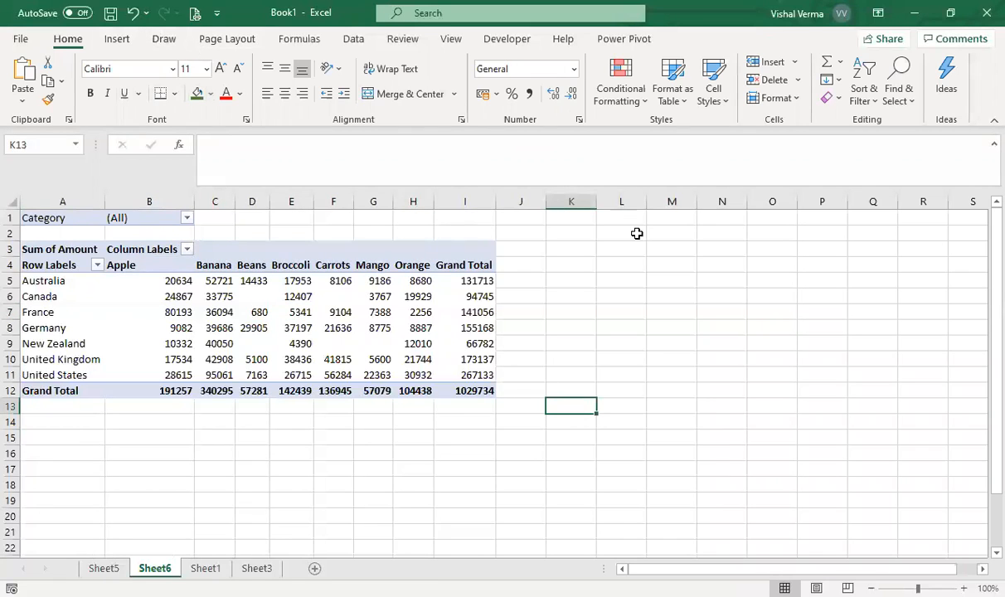
click(333, 328)
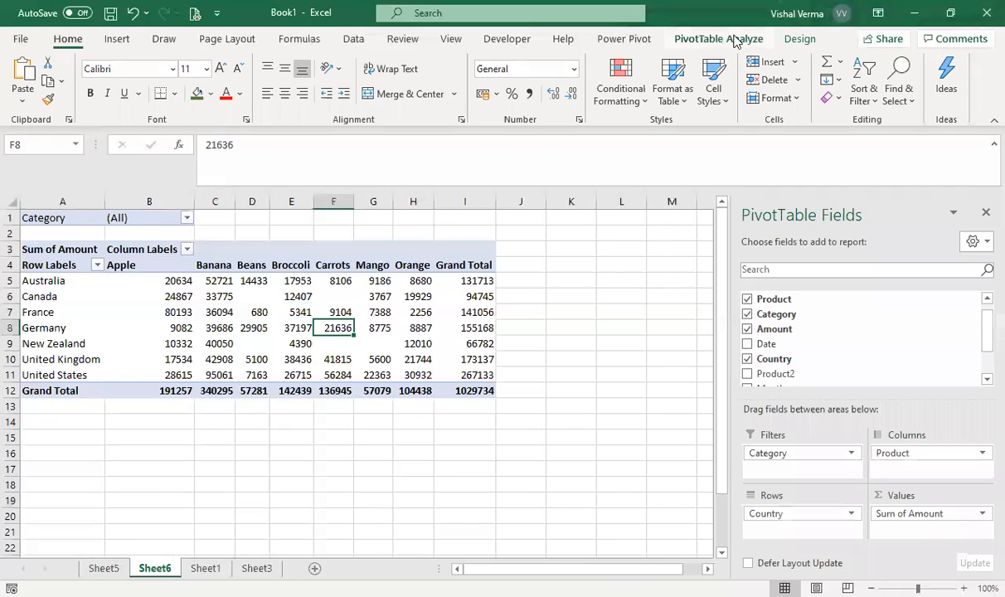
click(718, 38)
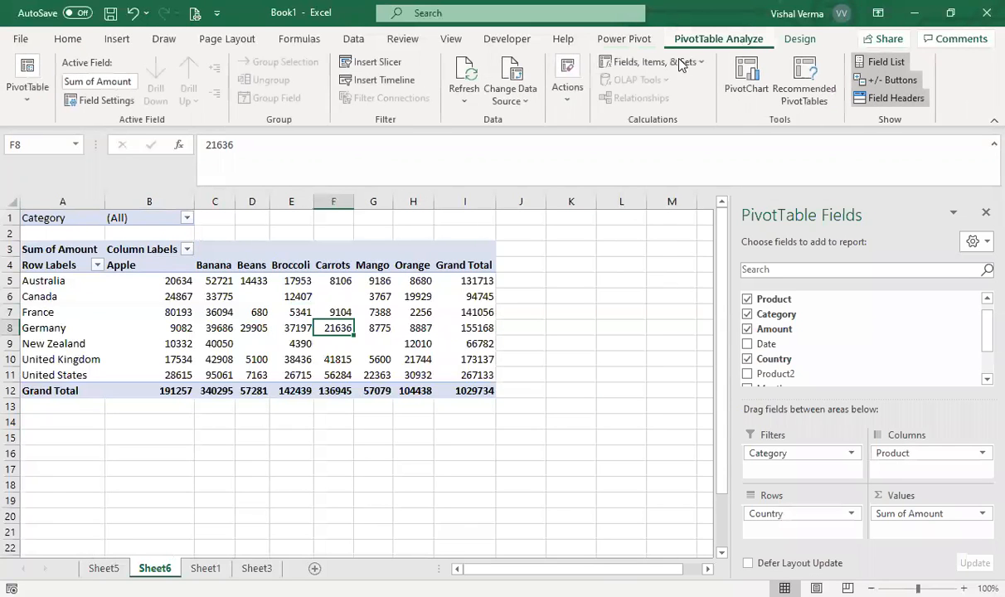
click(362, 66)
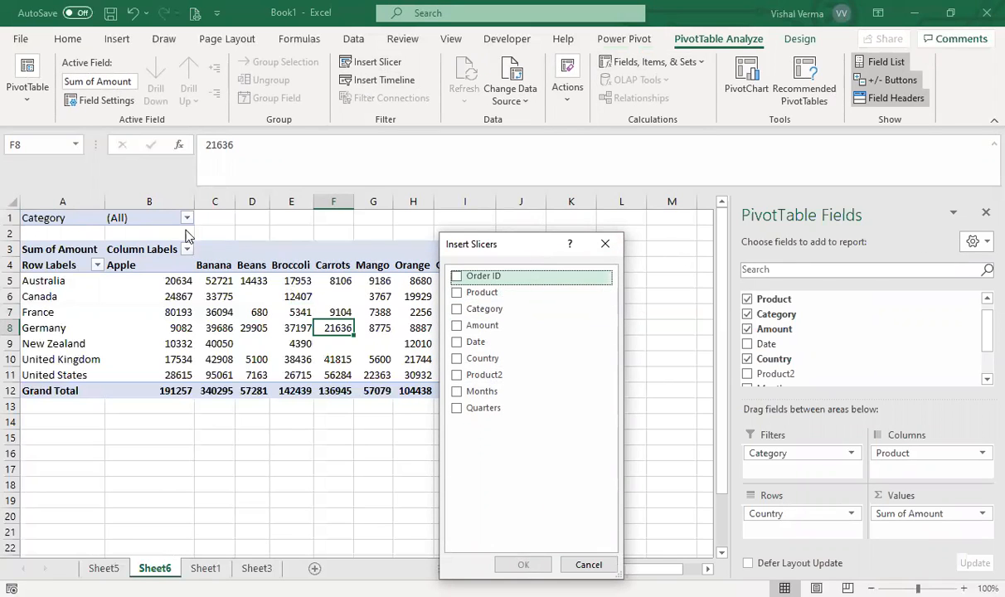
click(588, 567)
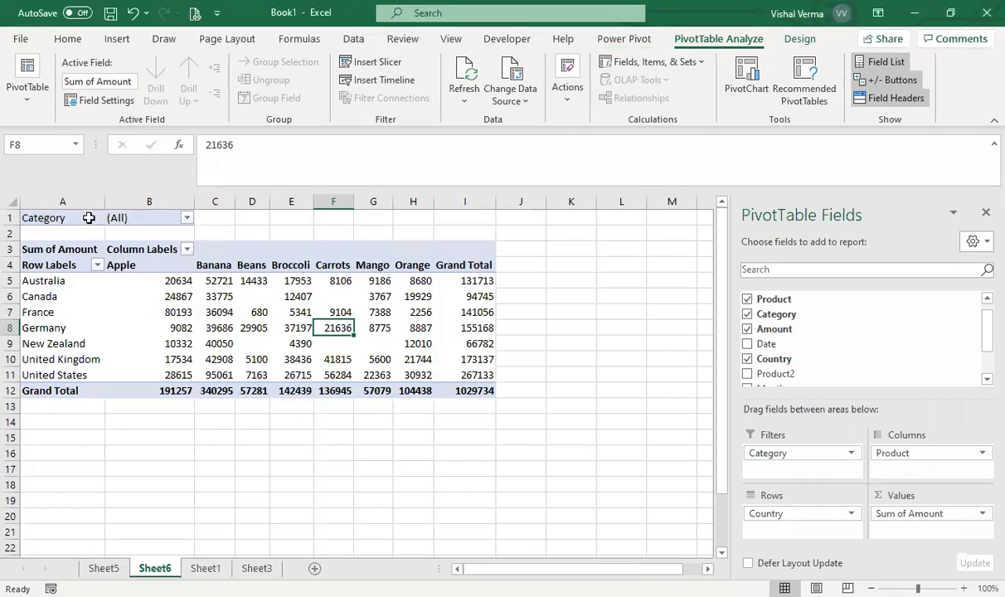
- Remove Category from the report filters and replace it with a Category slicer placed beside the PivotTable
drag(780, 453, 572, 460)
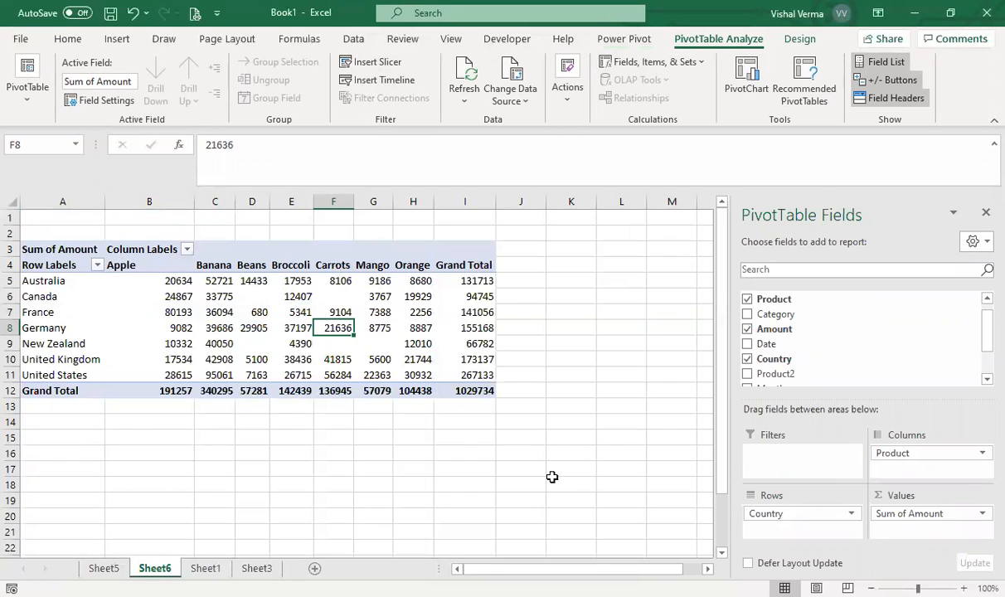
click(553, 483)
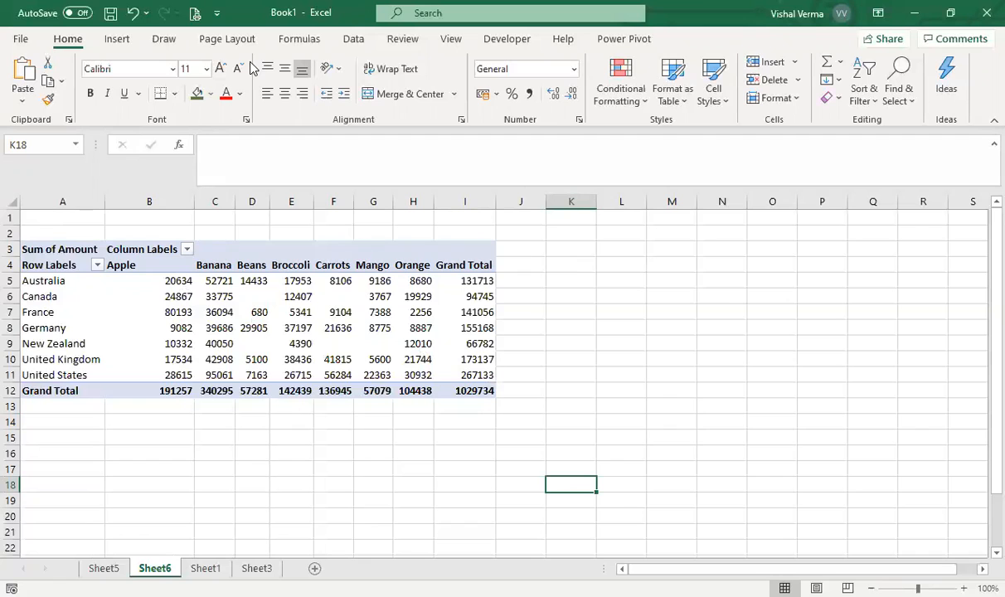
click(353, 342)
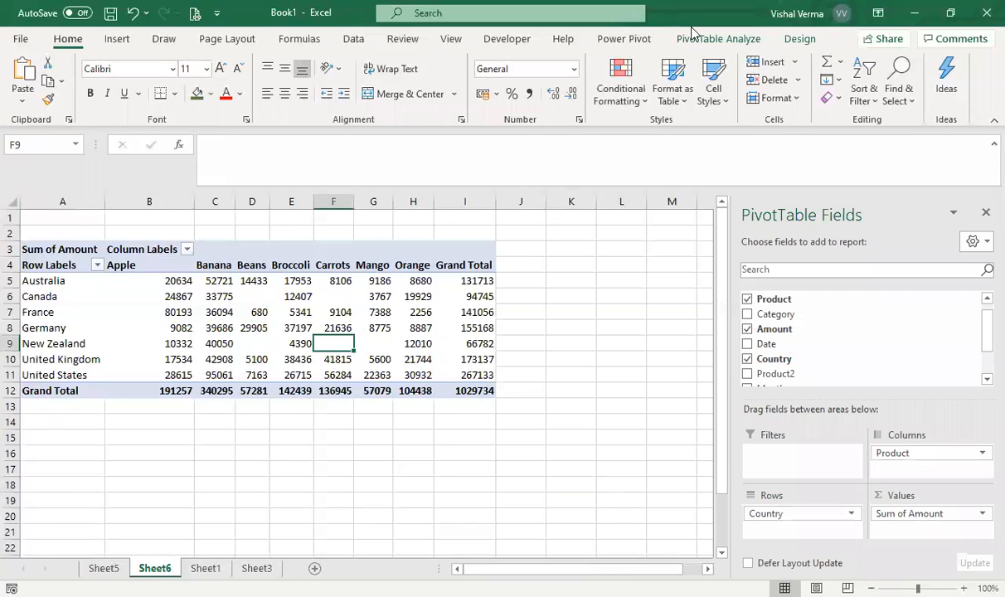
click(714, 38)
click(377, 66)
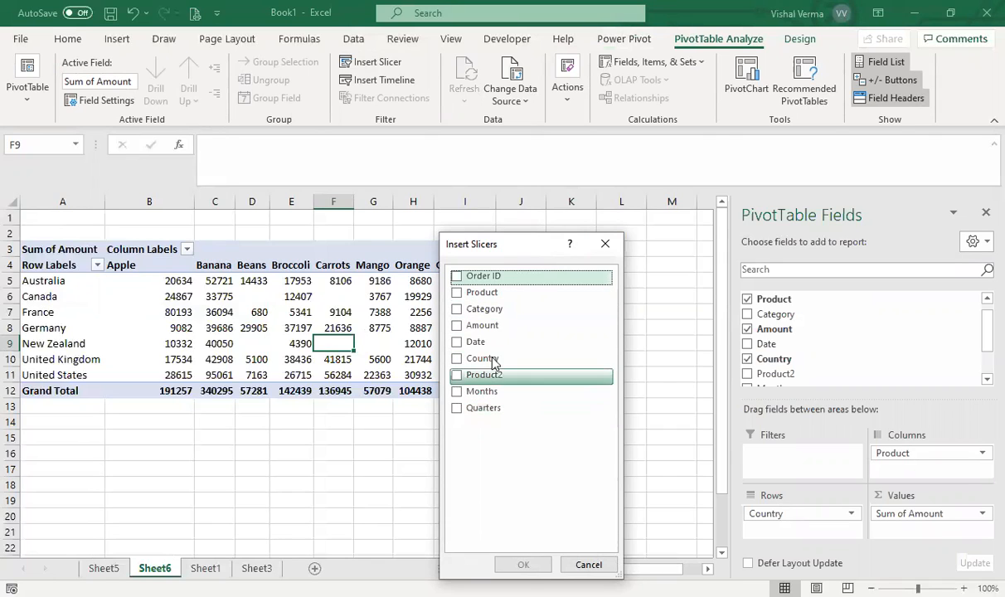
click(456, 309)
click(523, 565)
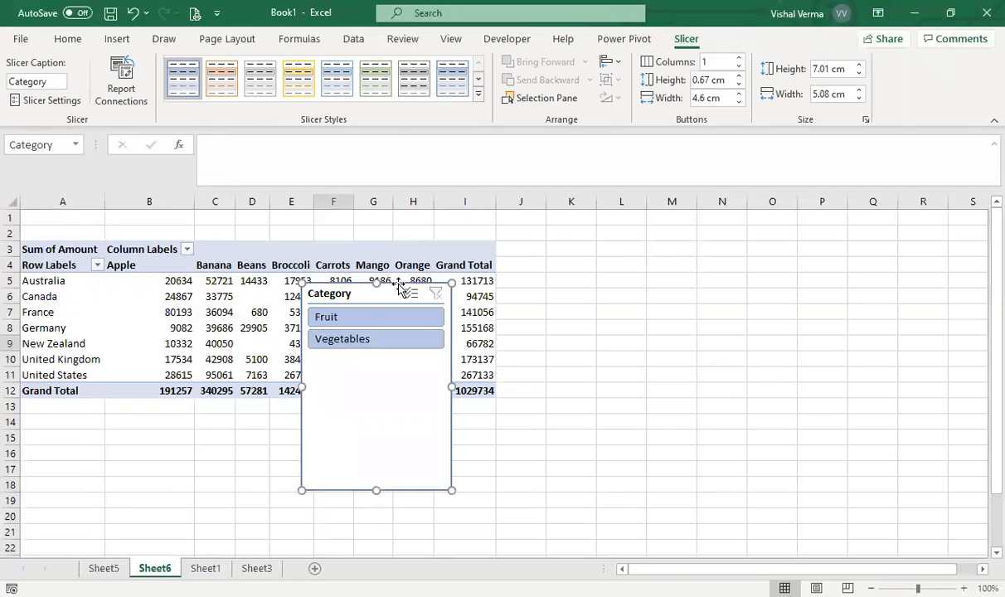
drag(398, 284, 641, 246)
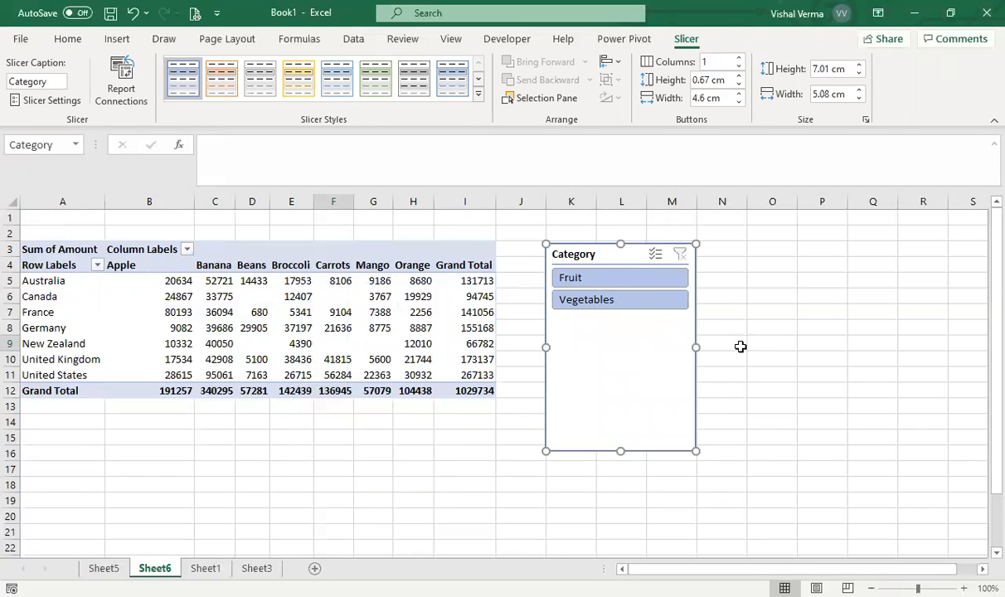
click(774, 357)
- Filter the PivotTable with the Category slicer, switching between Vegetables and Fruit
click(612, 311)
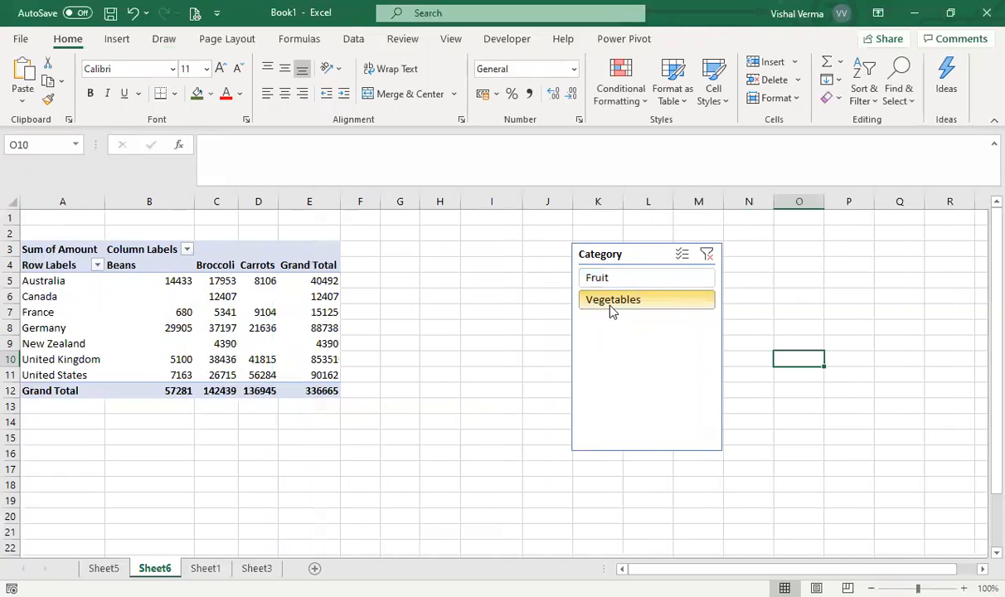
click(621, 280)
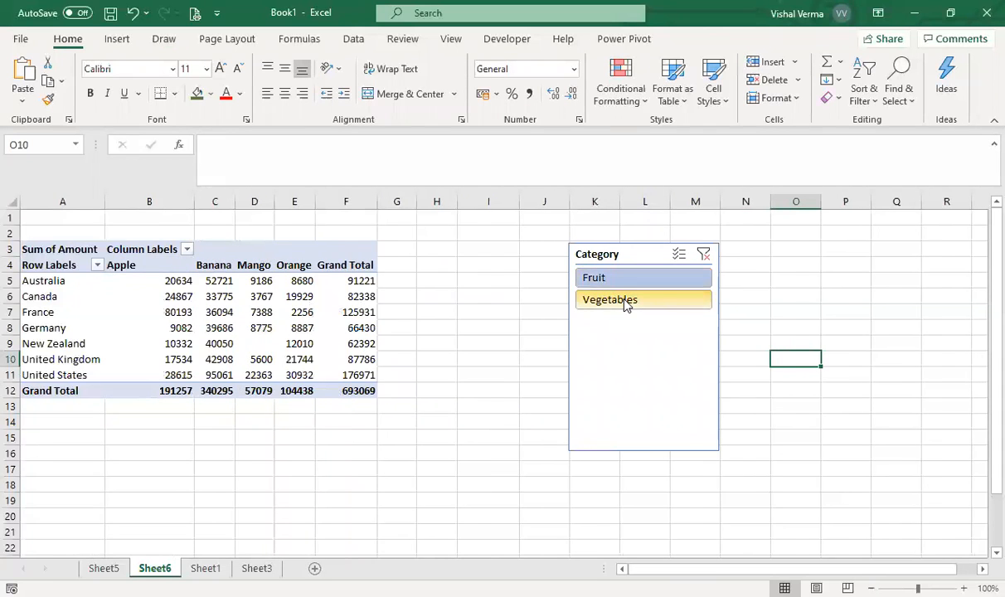
click(628, 300)
click(631, 282)
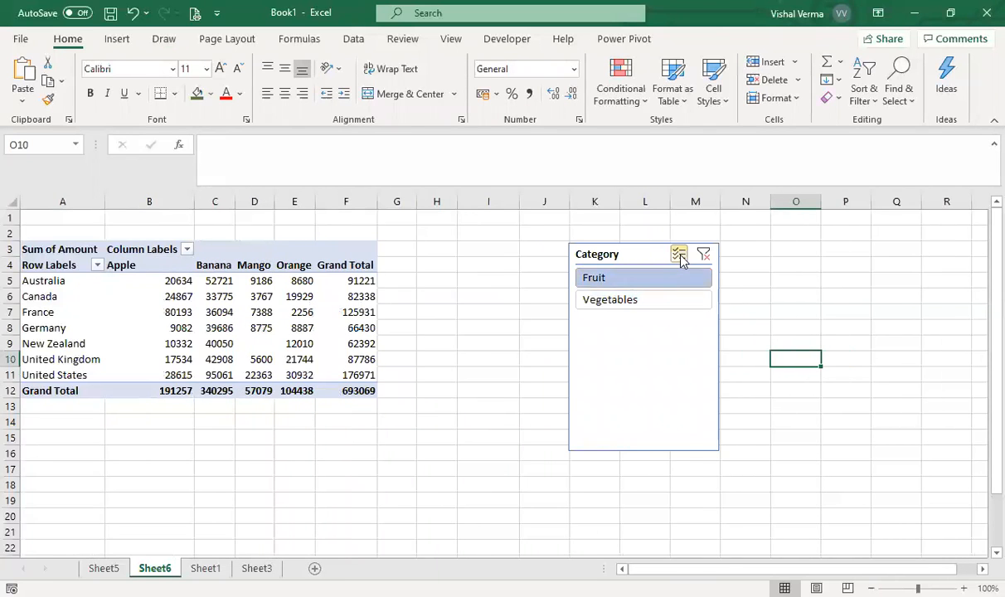
- Turn on multi-select in the Category slicer, toggle Fruit and Vegetables, and clear the slicer's filter
click(680, 258)
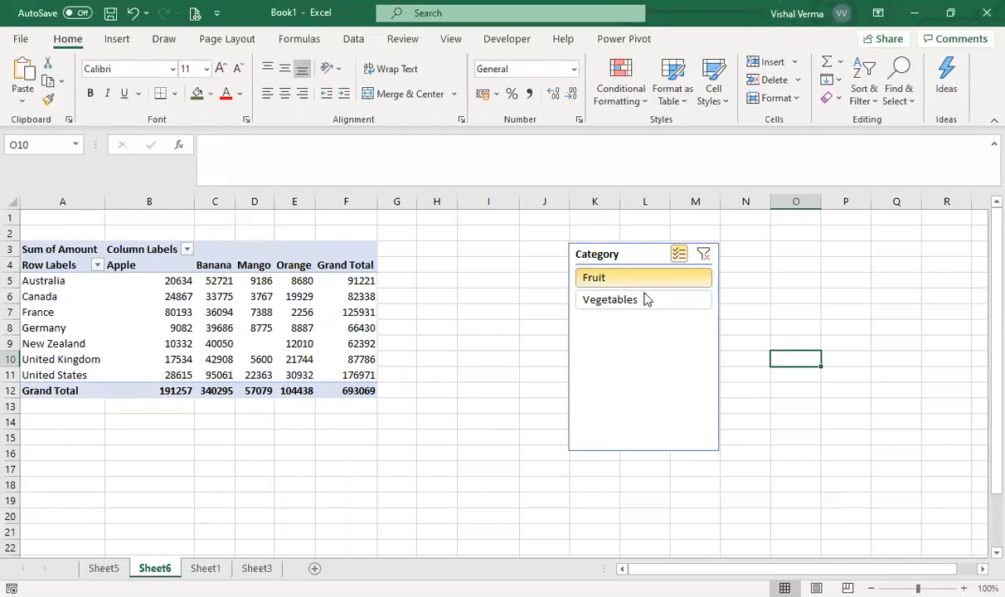
click(641, 301)
click(626, 283)
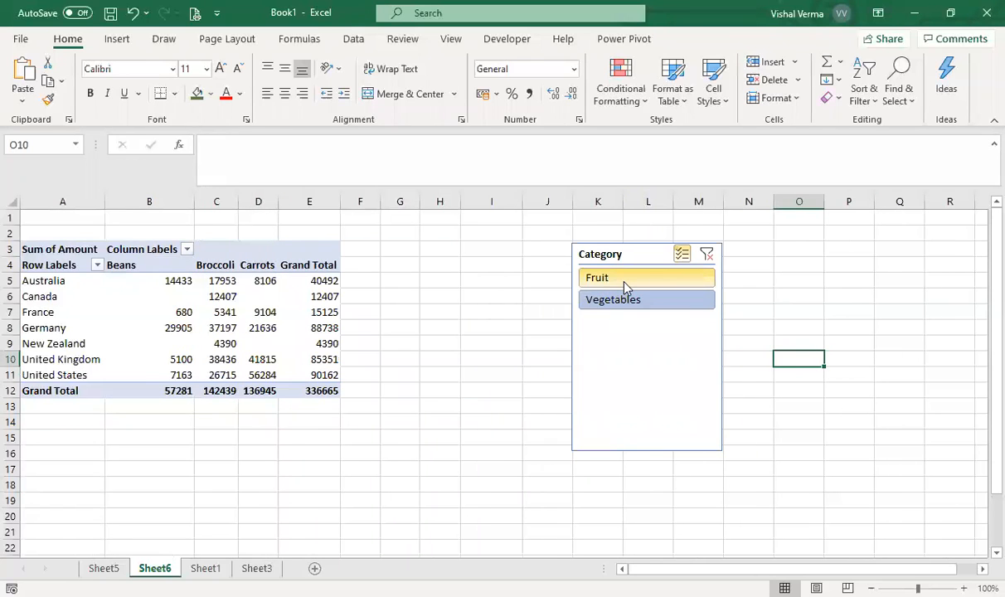
click(656, 296)
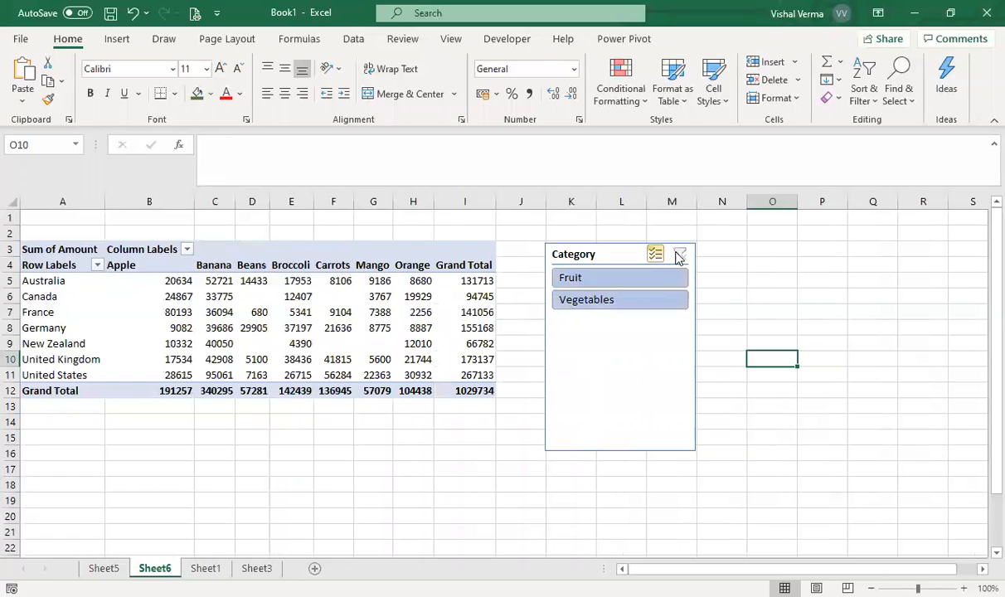
click(636, 281)
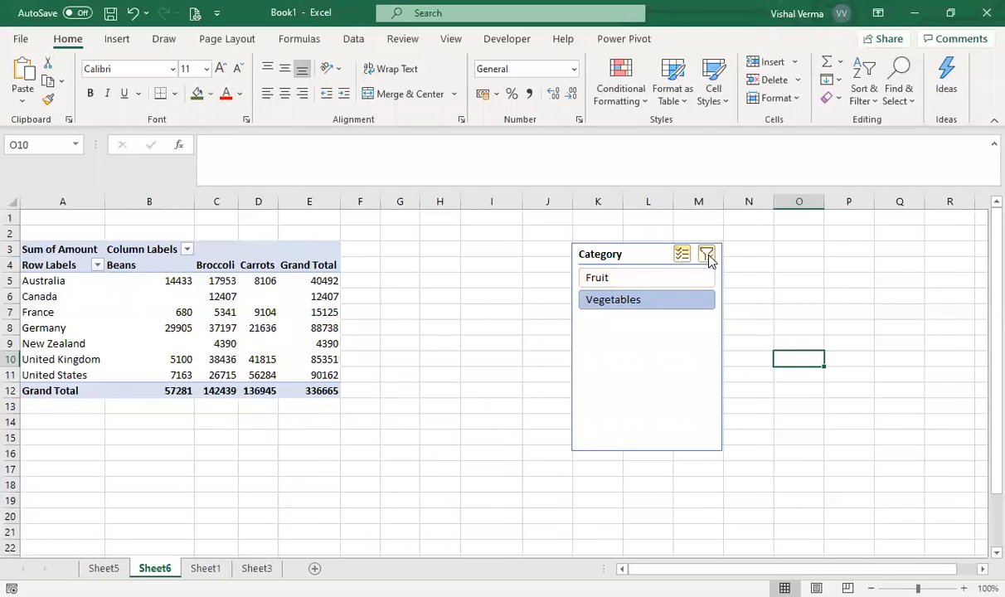
click(707, 255)
click(563, 464)
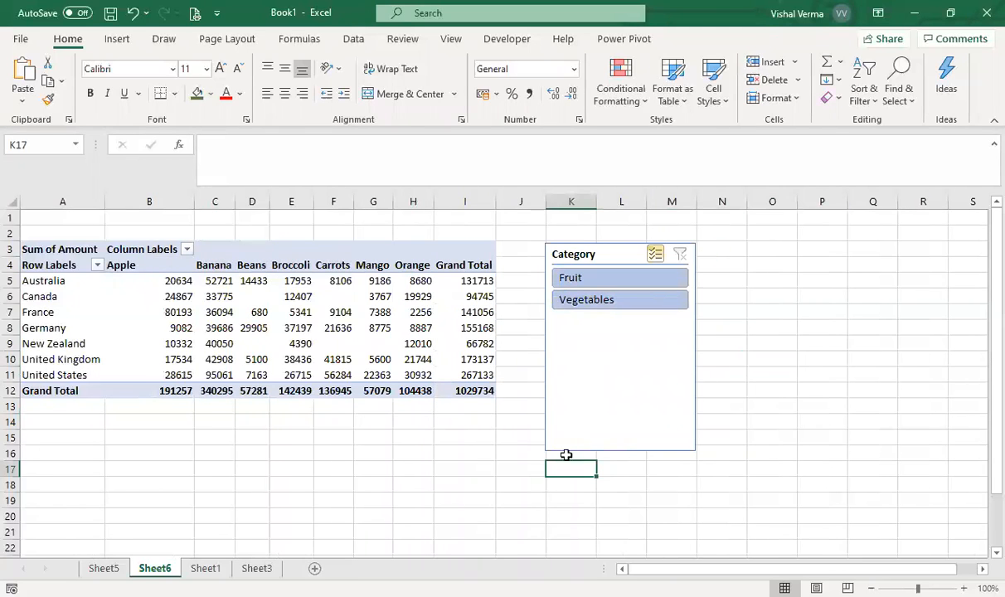
- Reduce the Category slicer's height to about 2.99 cm, closer to its two buttons
click(576, 452)
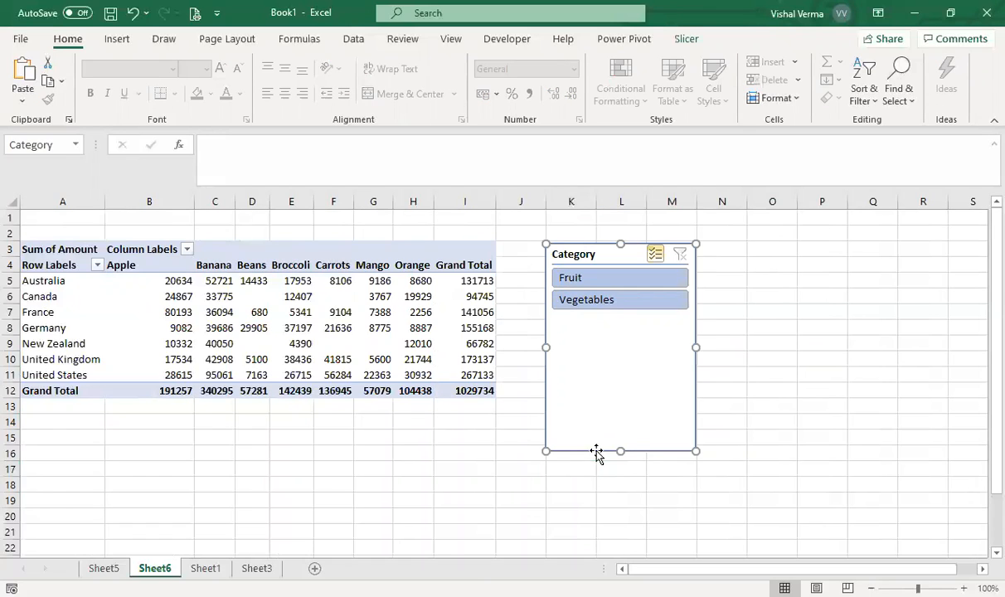
drag(622, 452, 606, 332)
click(576, 473)
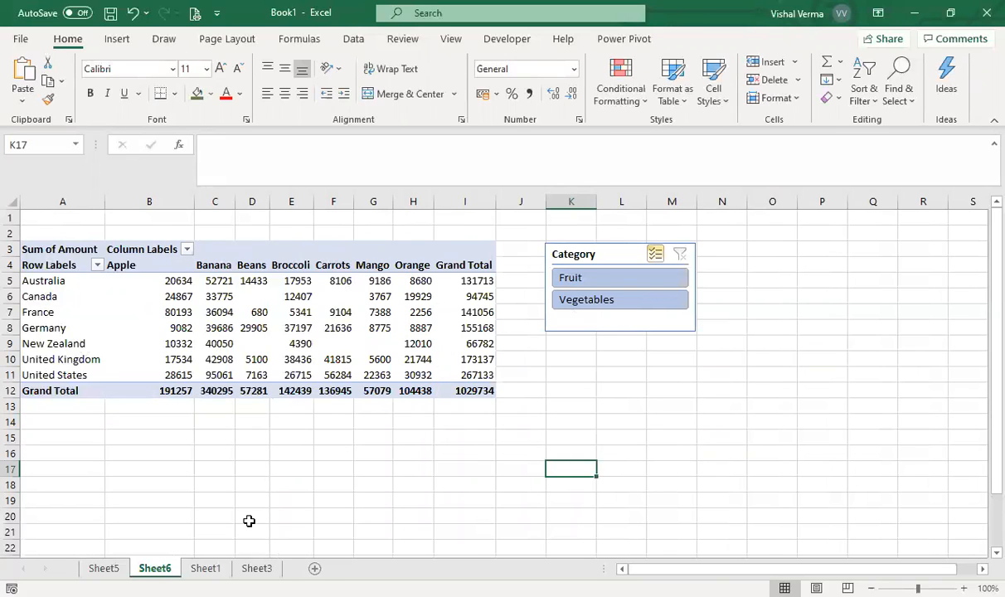
- Arrange the Category slicer's buttons in 2 columns and resize the slicer to about 8.07 cm wide and 2.01 cm high
click(599, 328)
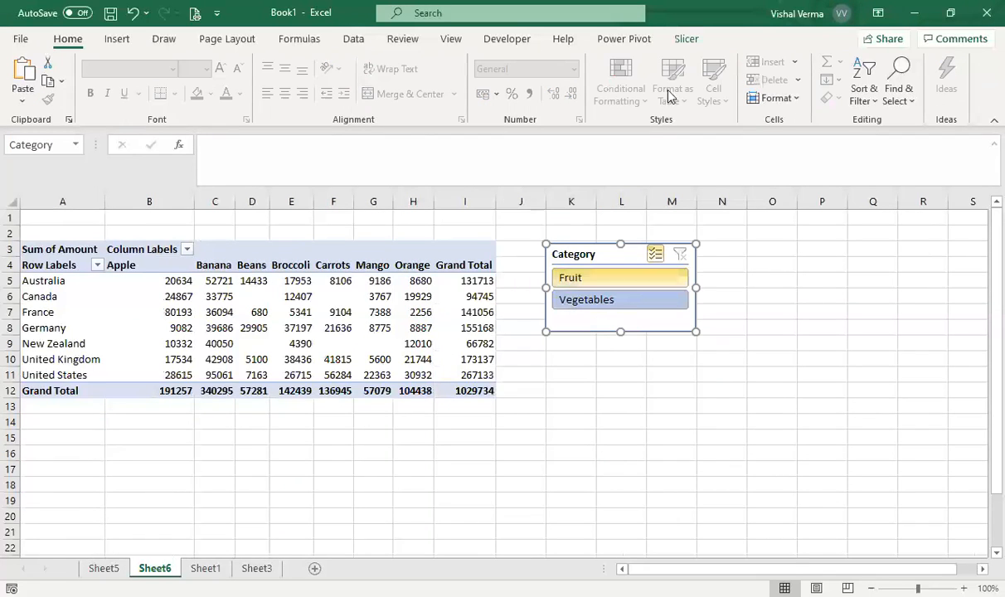
click(686, 38)
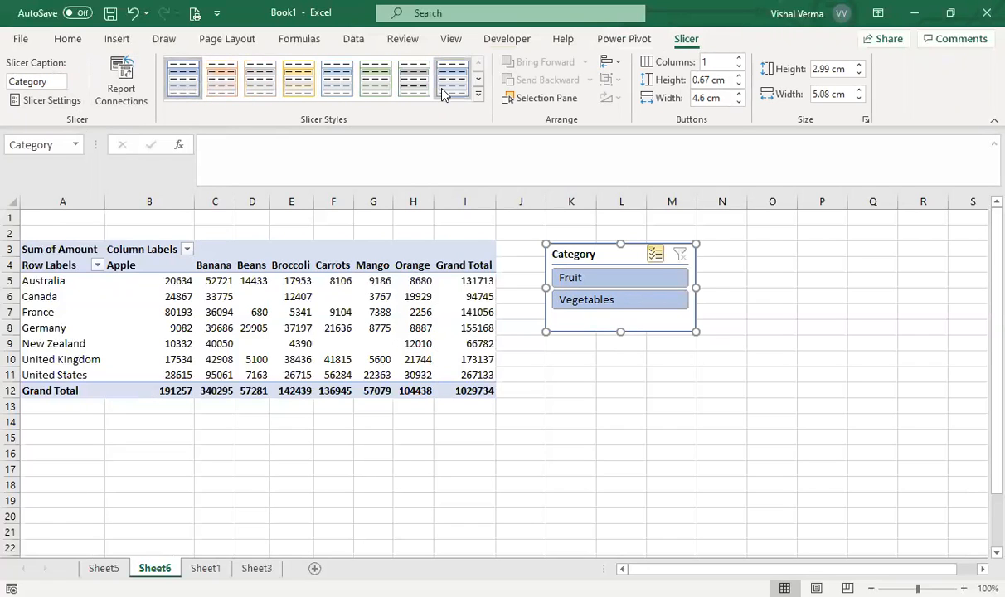
click(477, 94)
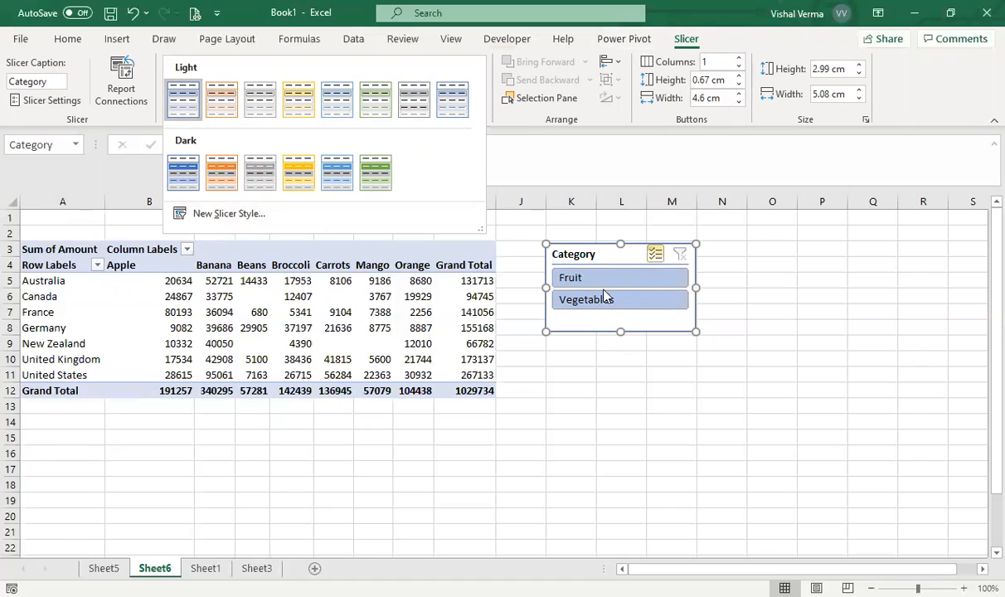
click(739, 58)
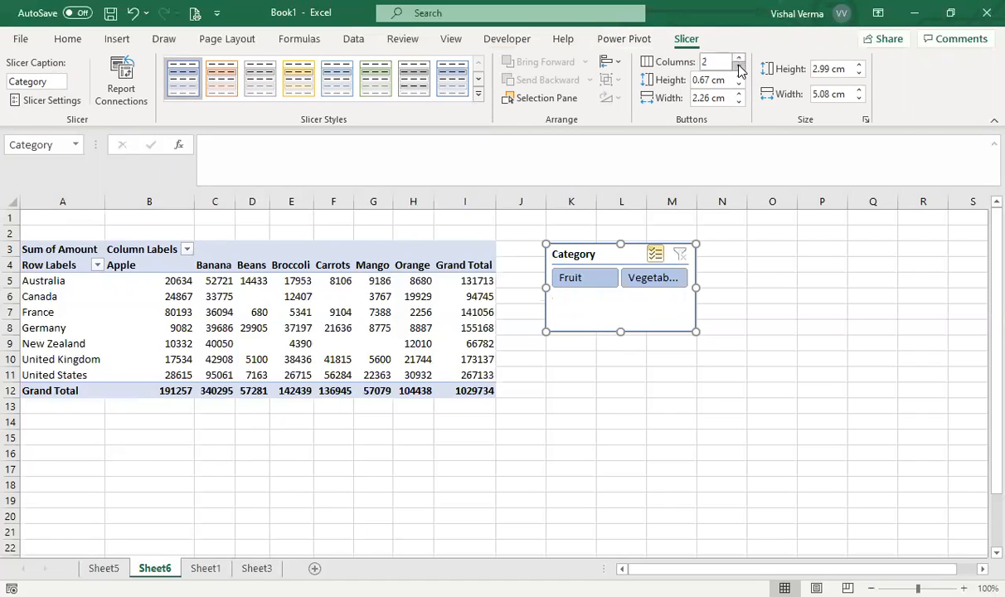
drag(693, 287, 784, 287)
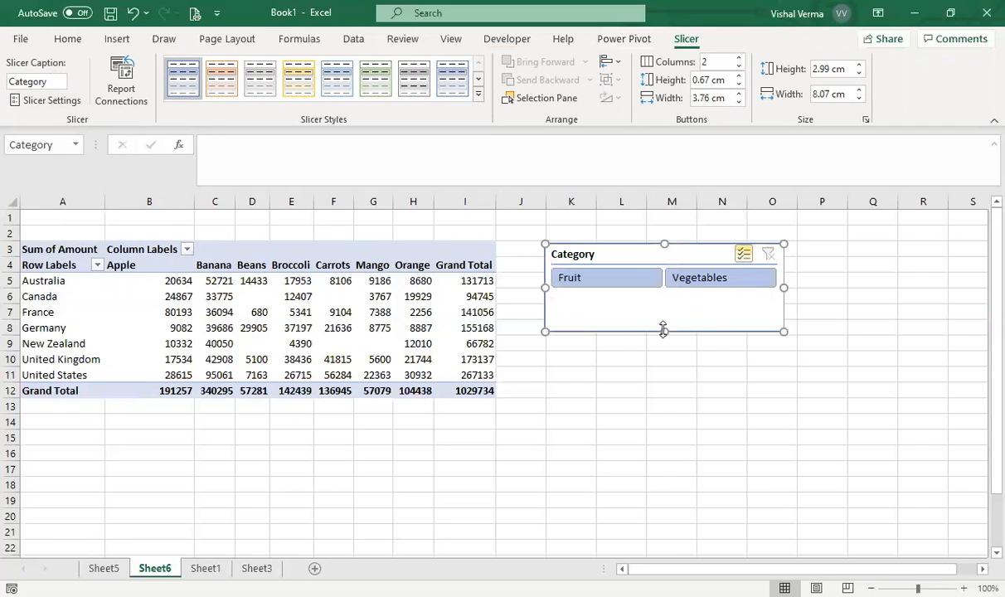
drag(665, 331, 664, 302)
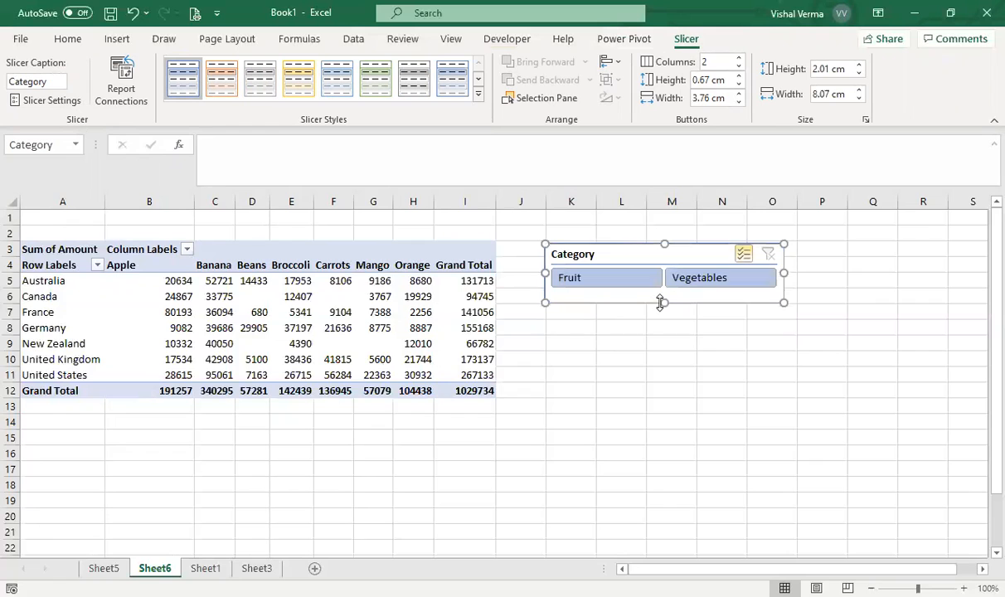
click(634, 384)
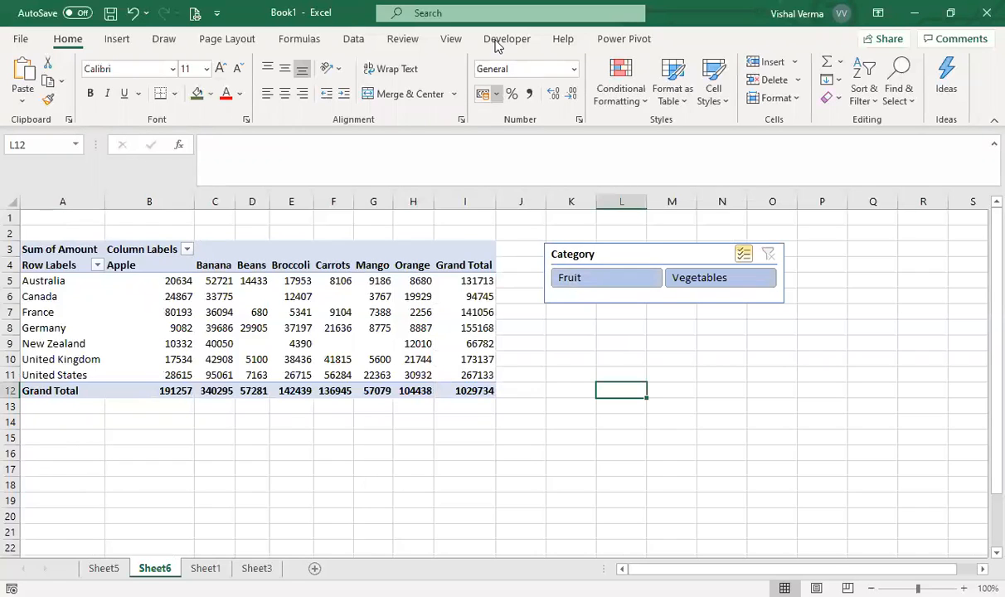
click(373, 296)
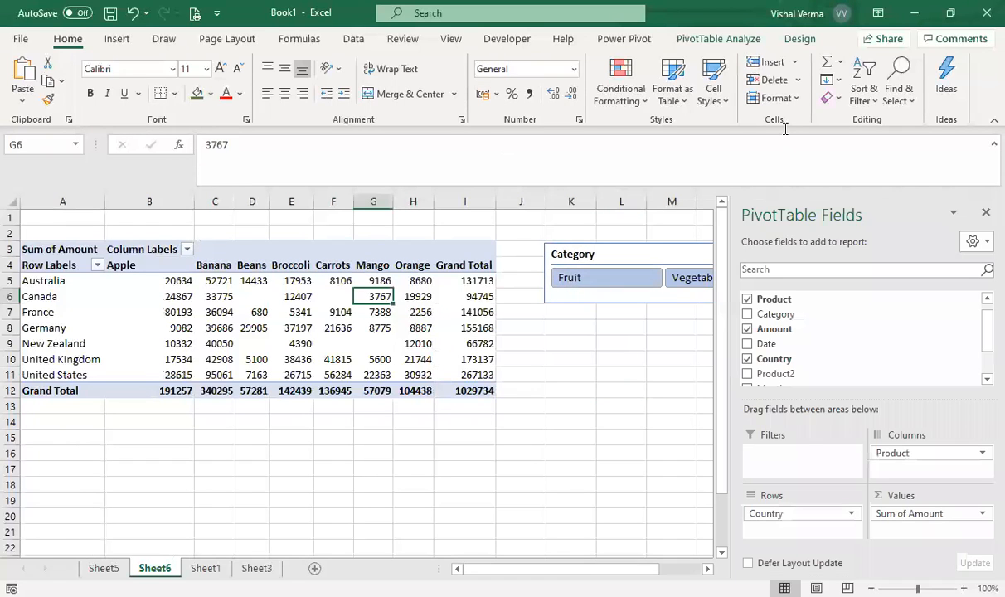
click(713, 38)
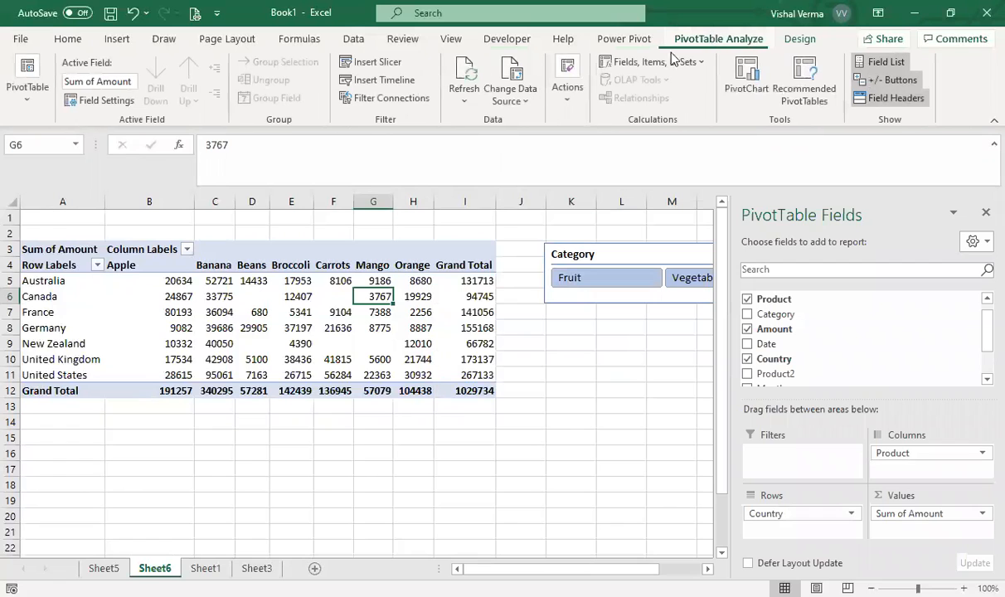
click(369, 86)
click(457, 337)
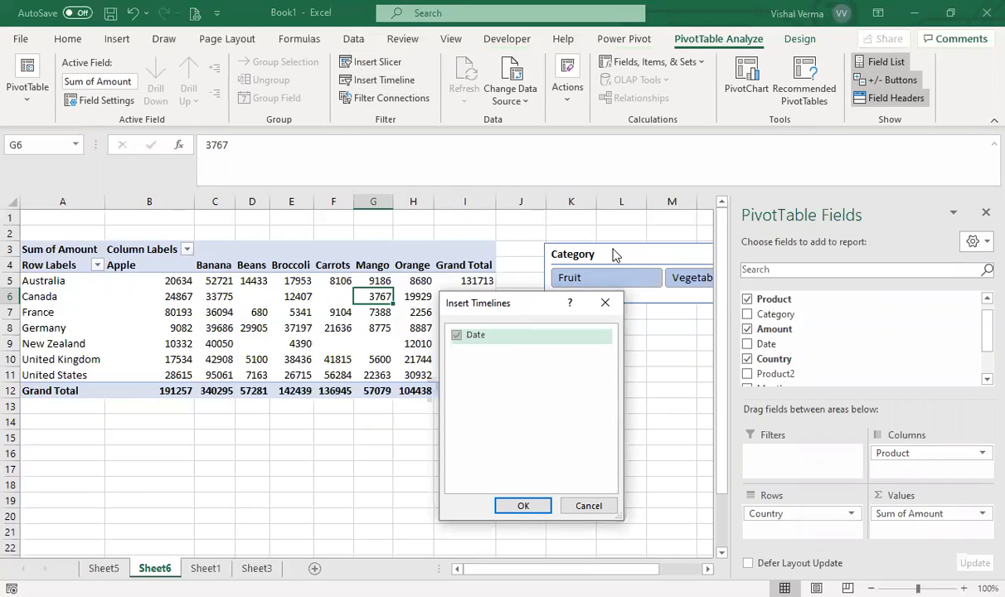
click(588, 506)
click(379, 64)
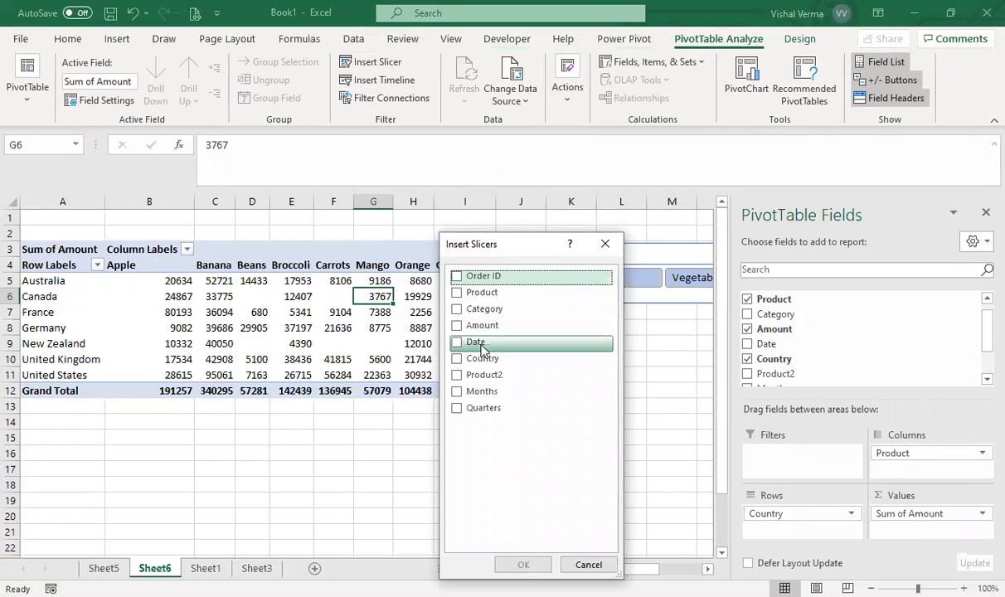
key(Escape)
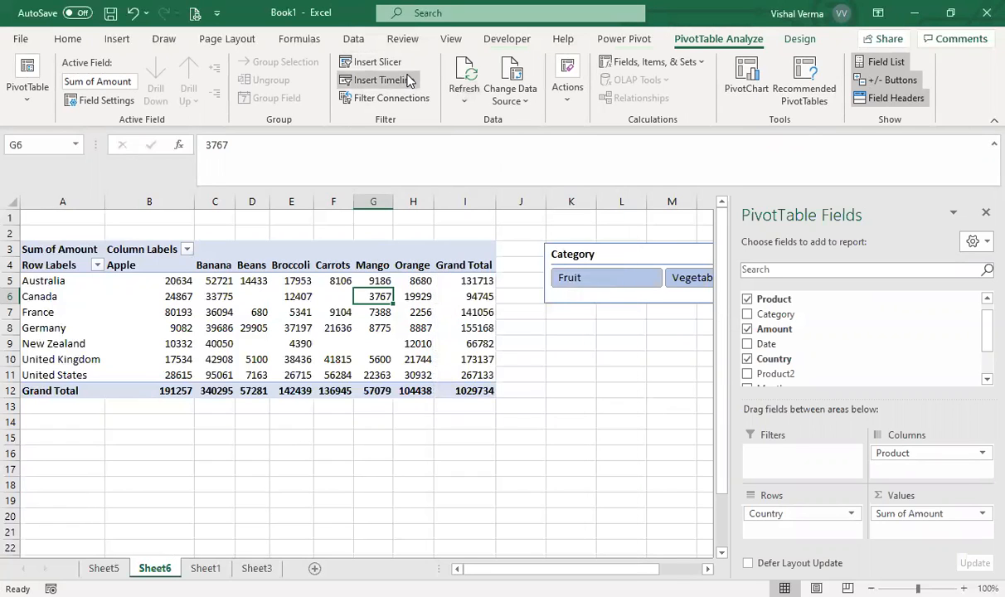
- Insert a timeline for the Date field and place it directly below the Category slicer
click(389, 79)
click(455, 336)
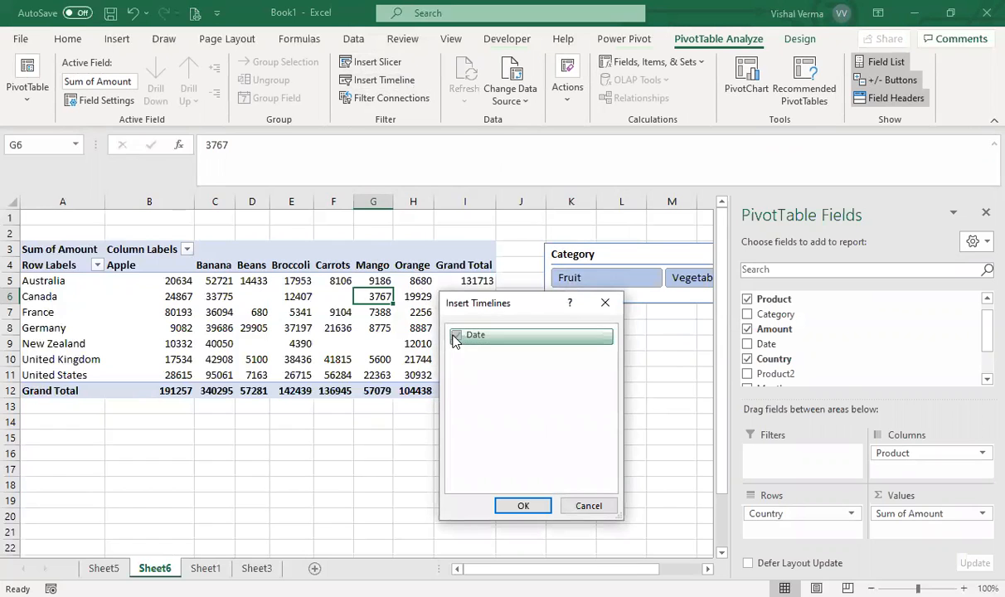
click(521, 505)
drag(445, 341, 473, 348)
drag(574, 371, 749, 317)
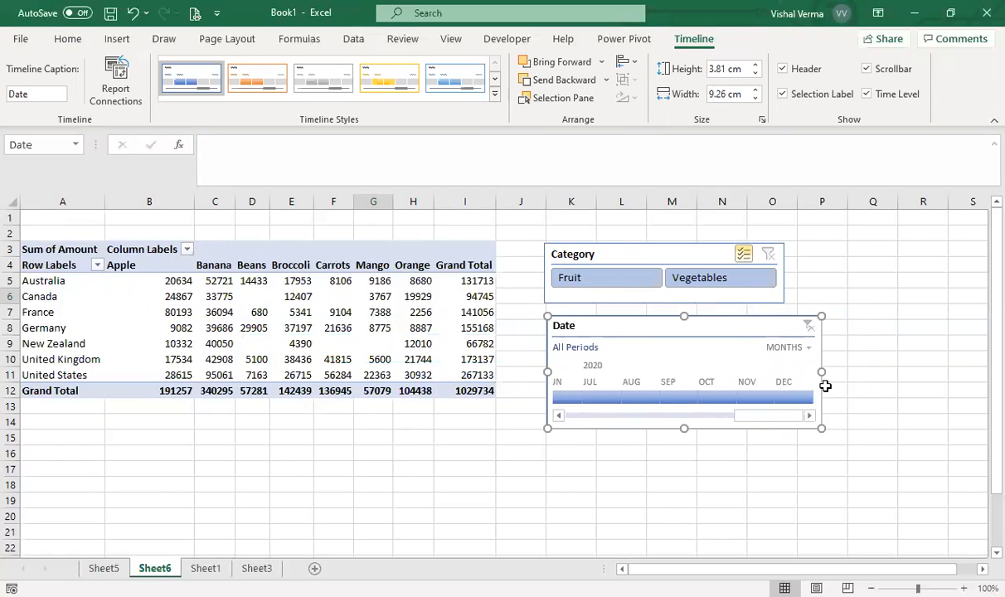
- Widen the Date timeline to about 13.92 cm so it shows the months up to December 2020
drag(822, 374, 960, 372)
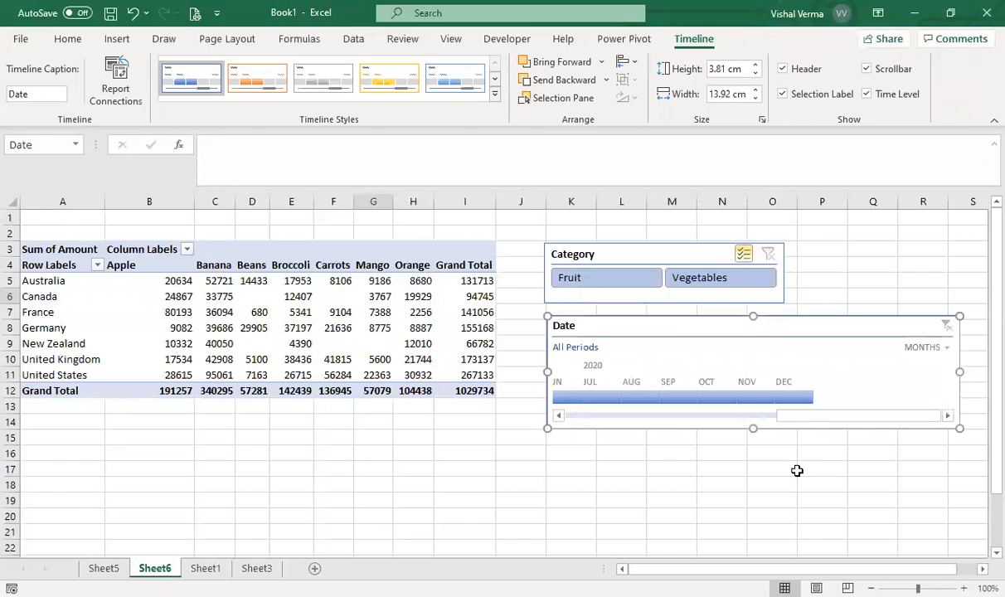
click(795, 469)
drag(785, 415, 812, 427)
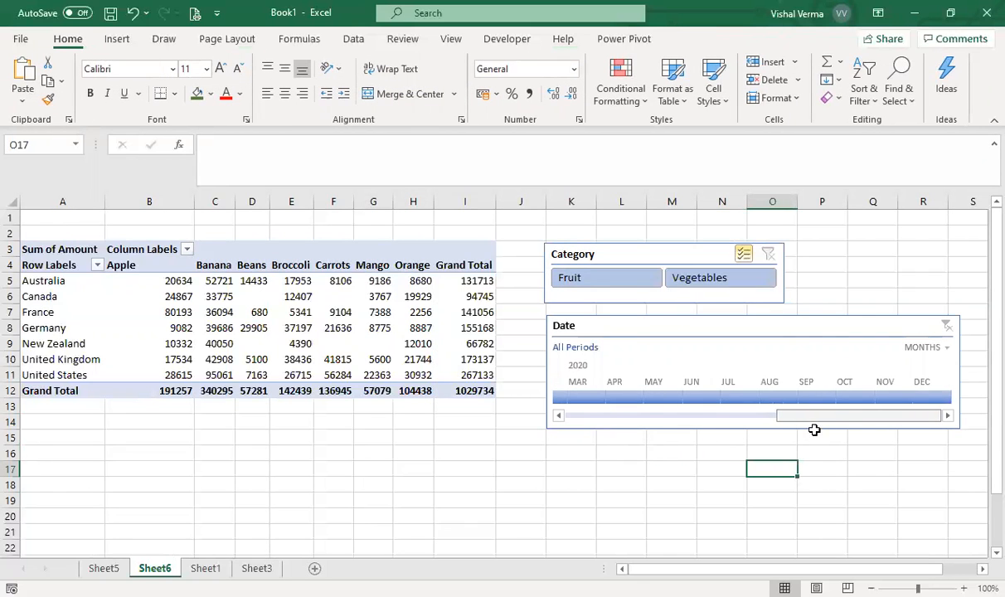
- Filter the PivotTable by single months of 2020 on the timeline, including June, August, September, March and February, and clear the filter
click(701, 401)
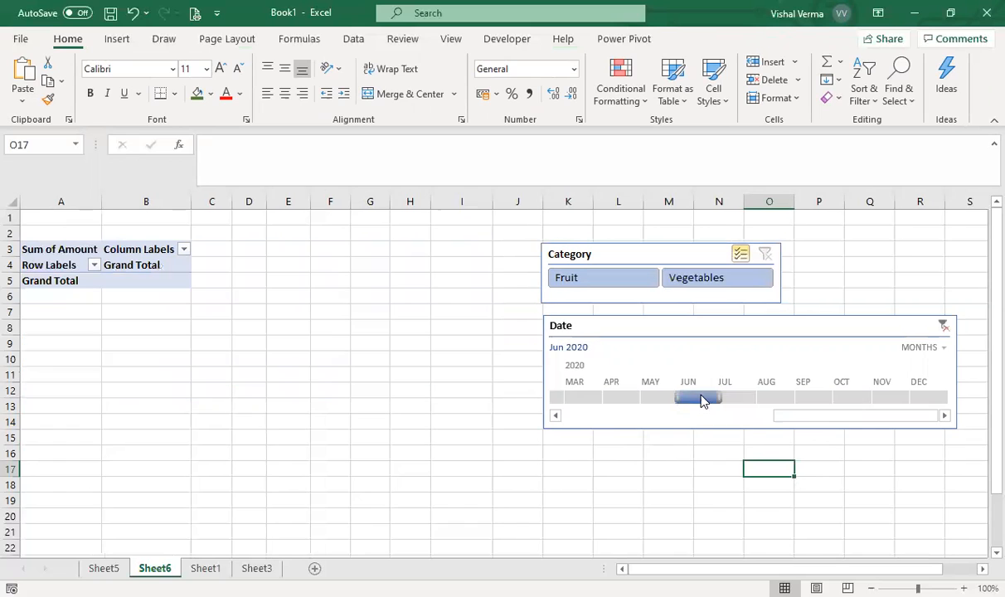
click(748, 401)
click(791, 401)
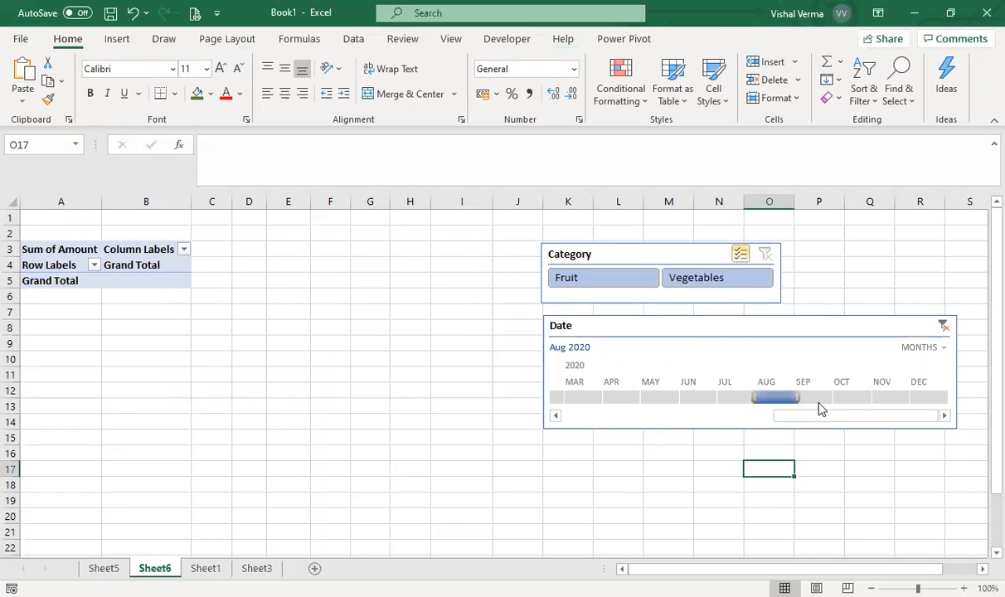
click(822, 409)
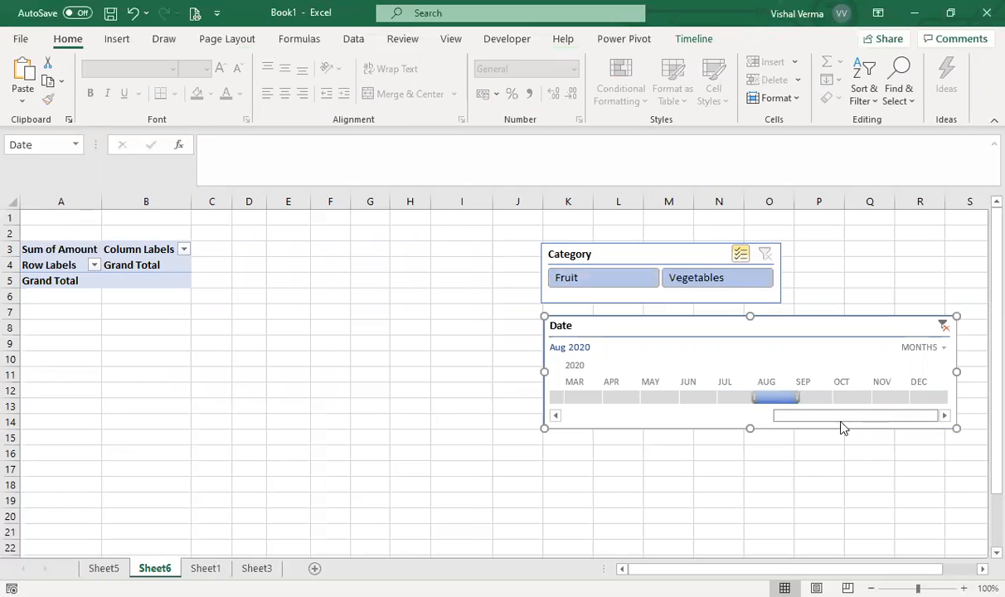
click(824, 399)
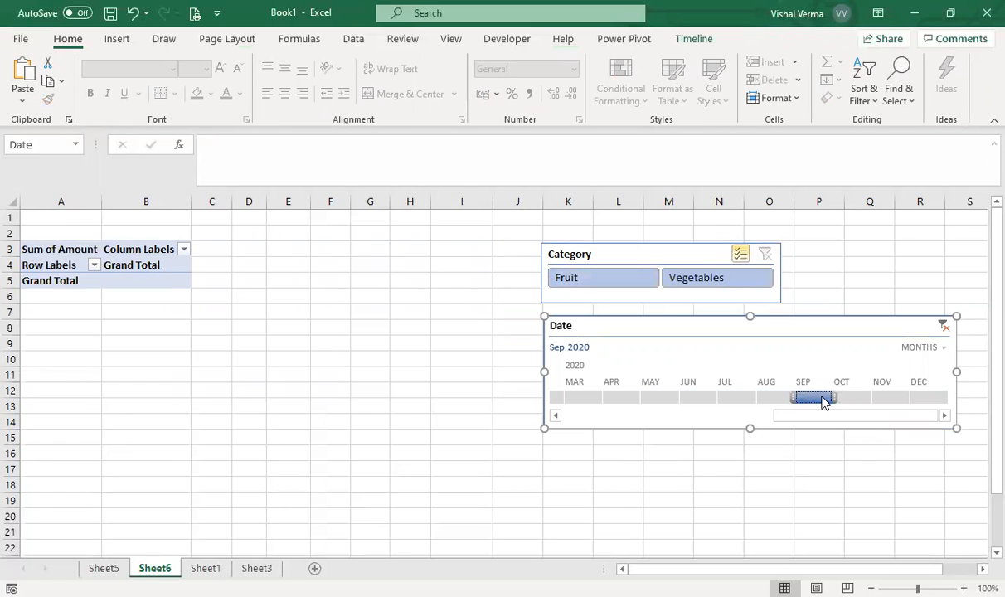
click(590, 398)
click(555, 417)
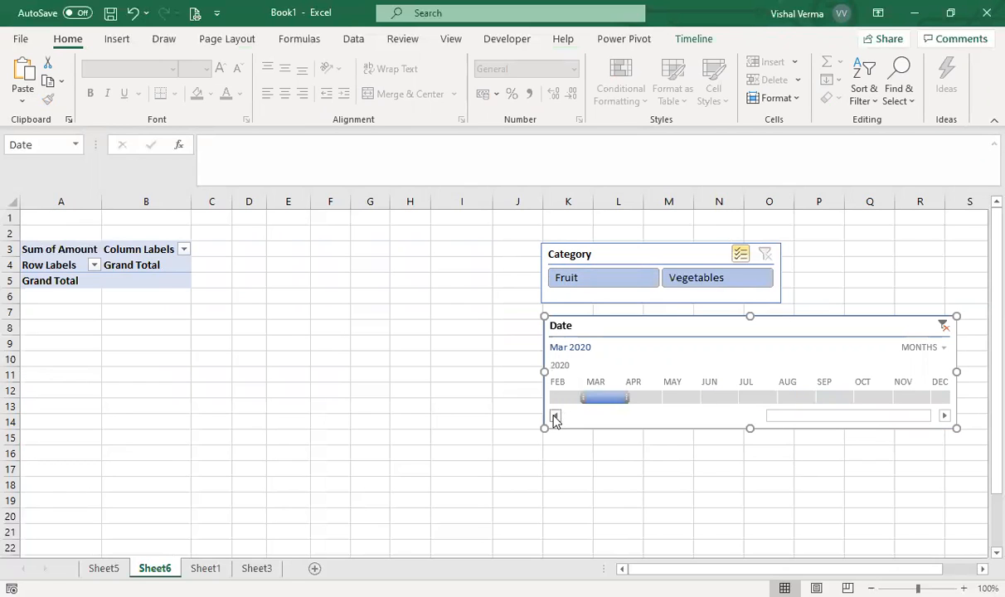
click(597, 516)
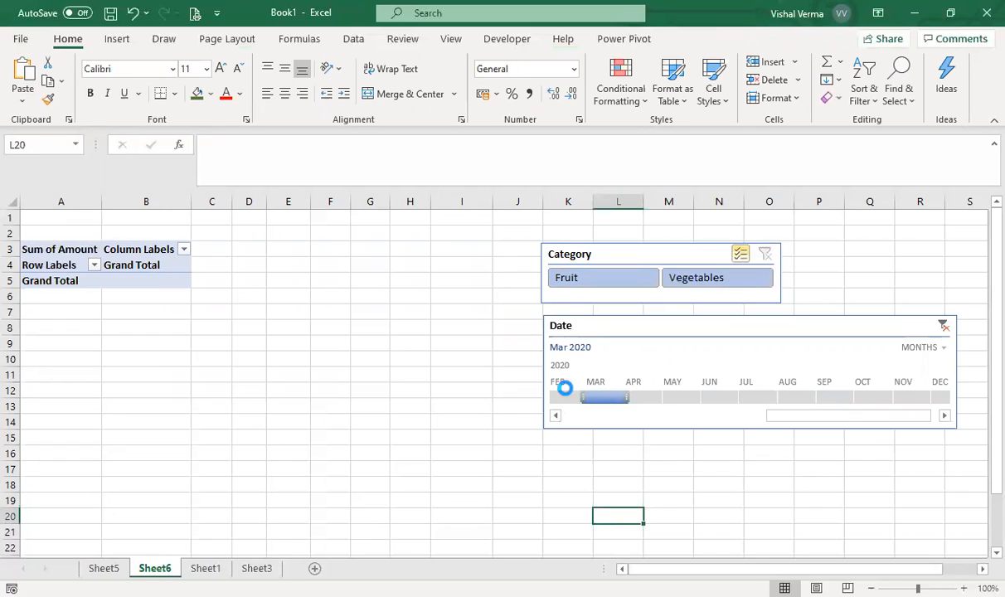
click(566, 396)
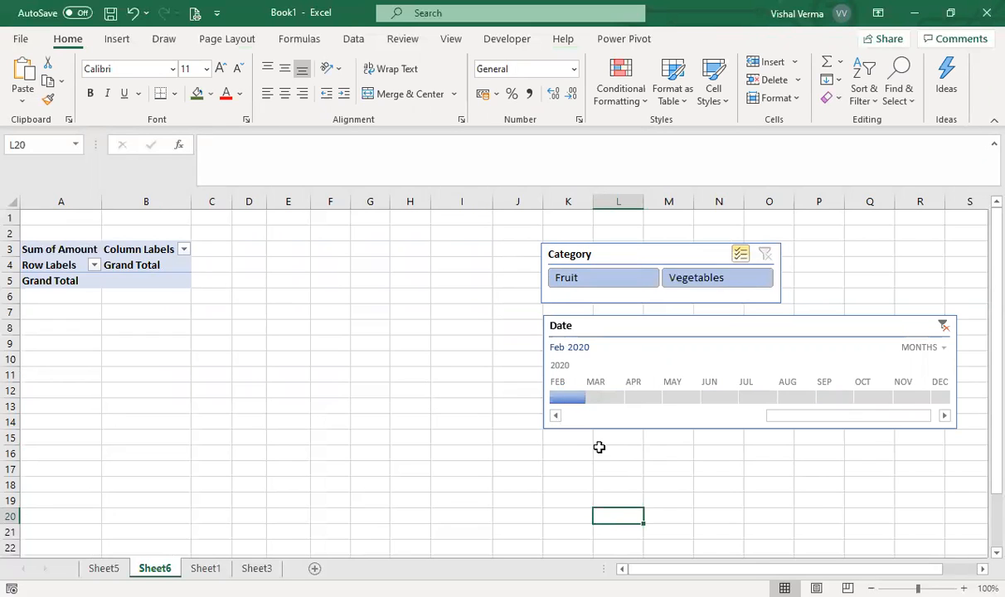
click(945, 326)
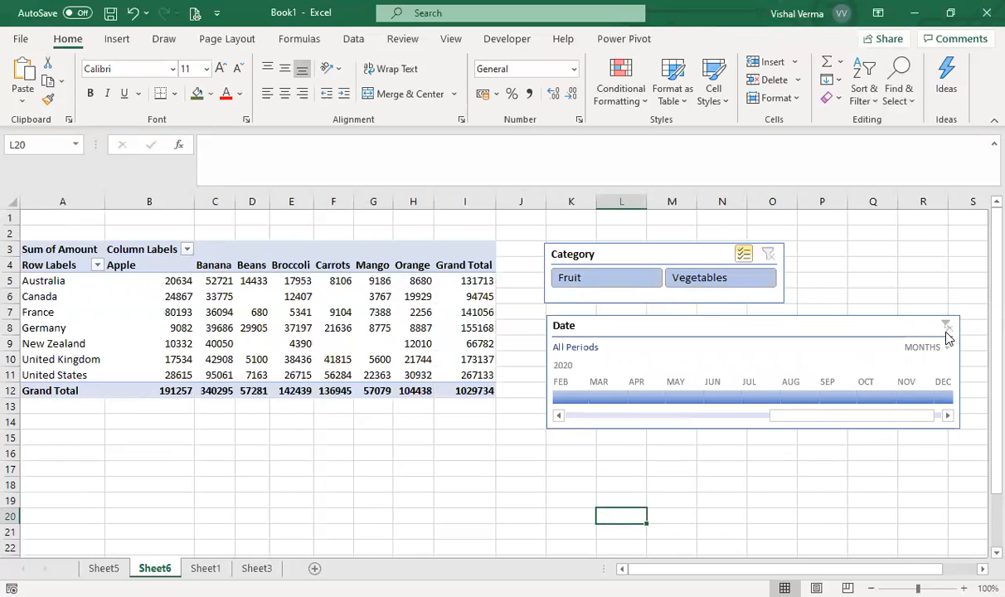
click(401, 452)
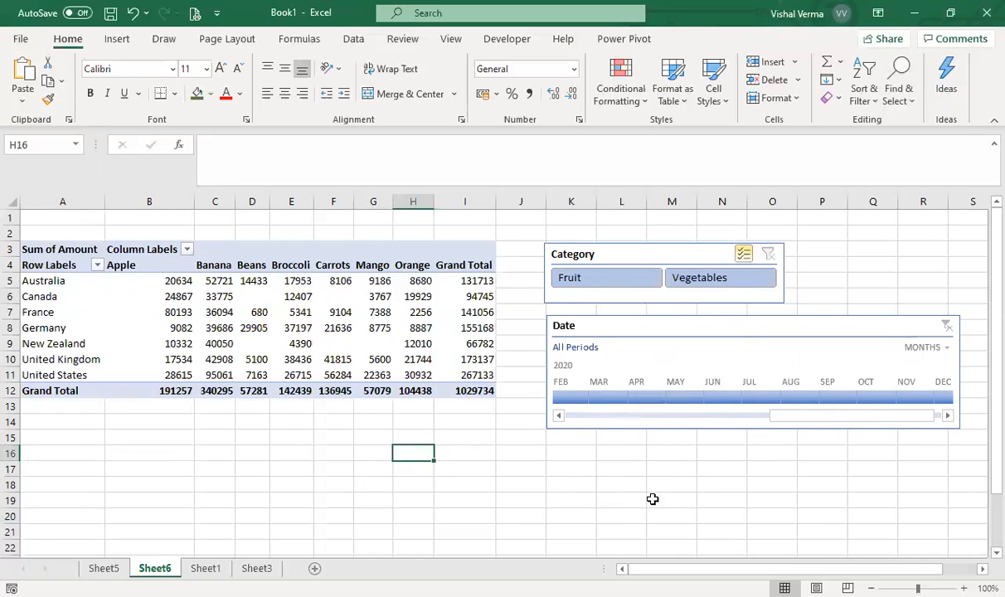
- Delete the Category slicer from the sheet
click(744, 258)
click(699, 245)
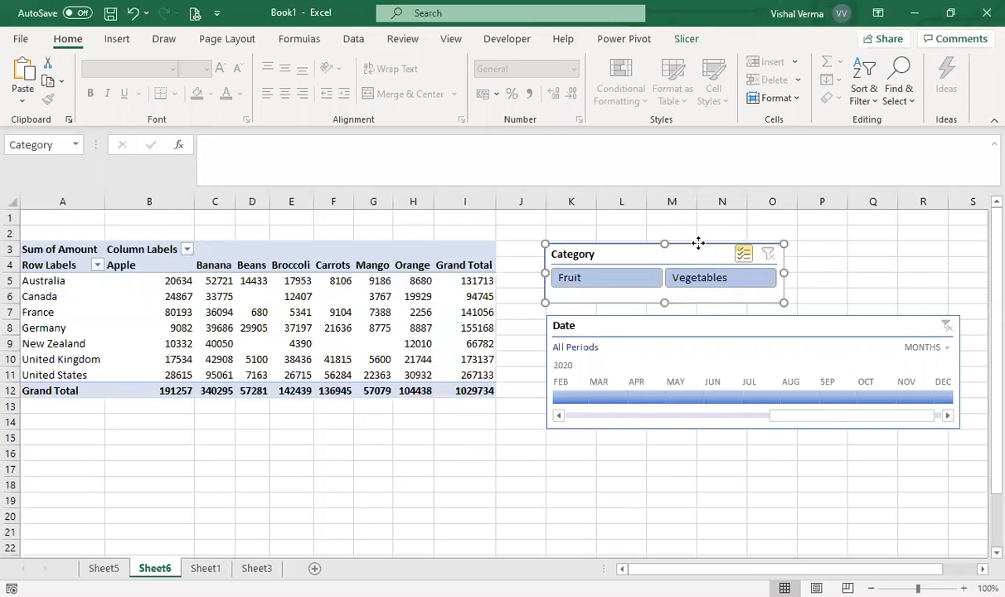
right_click(699, 243)
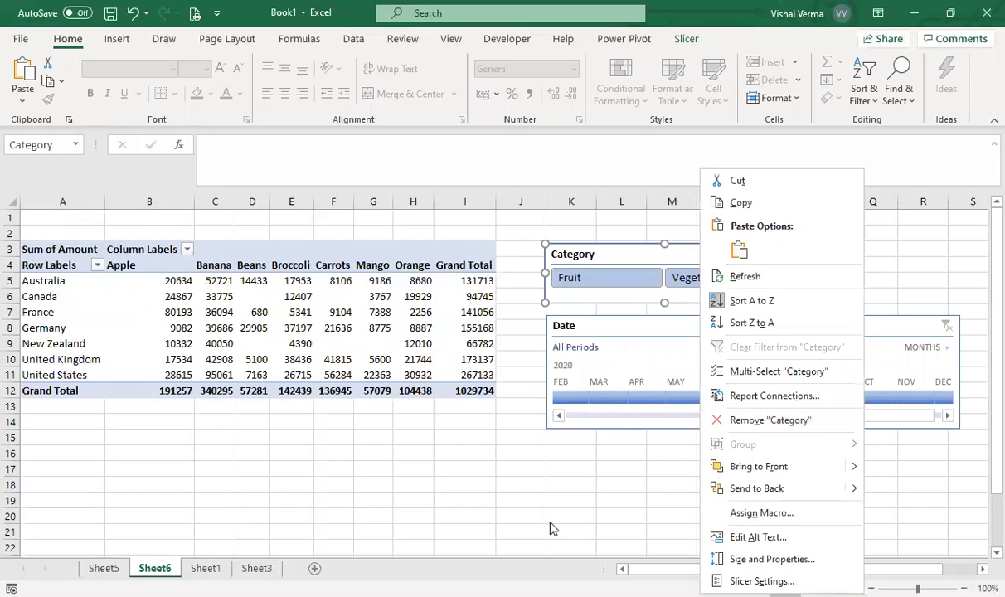
click(550, 523)
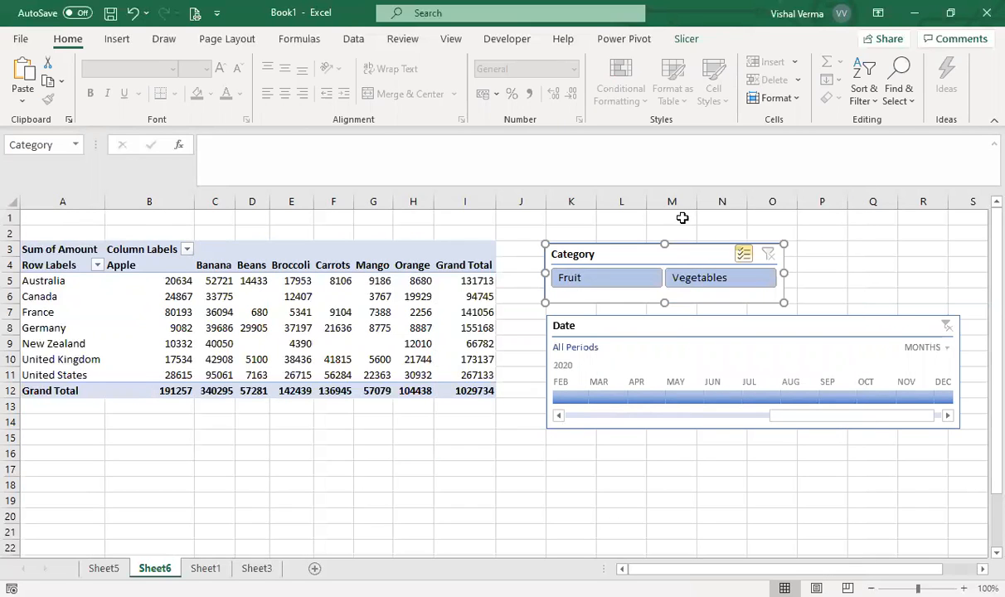
key(Delete)
- Filter the PivotTable to May 2020 with the timeline and clear the filter
click(672, 399)
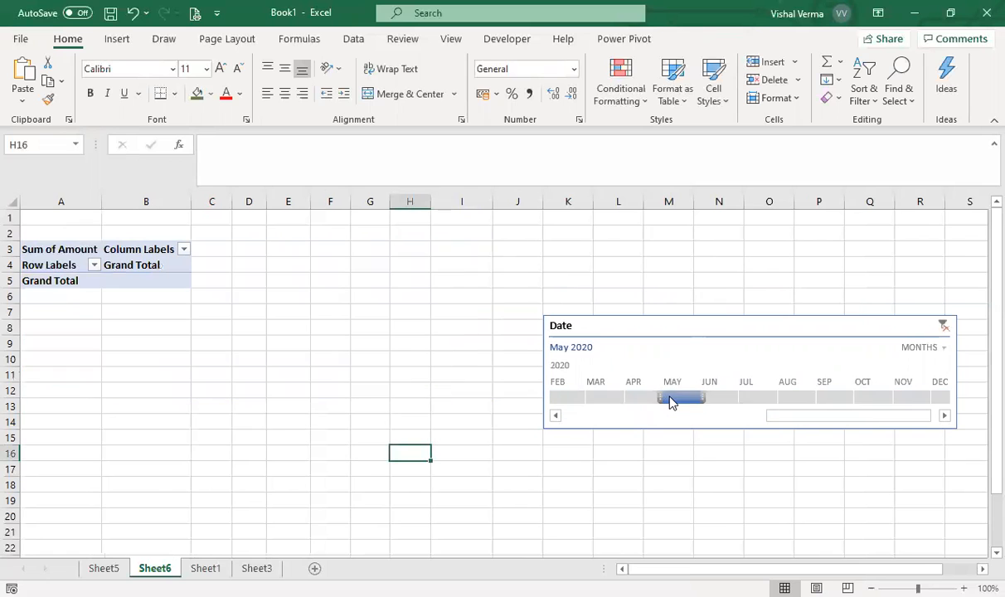
click(946, 323)
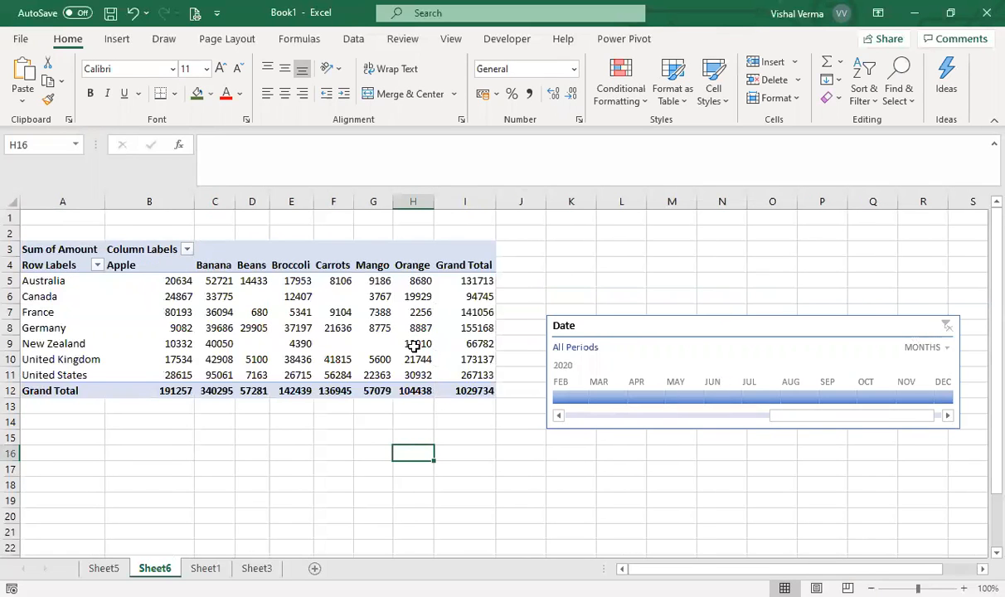
- Remove the Product field from the PivotTable's columns
click(291, 360)
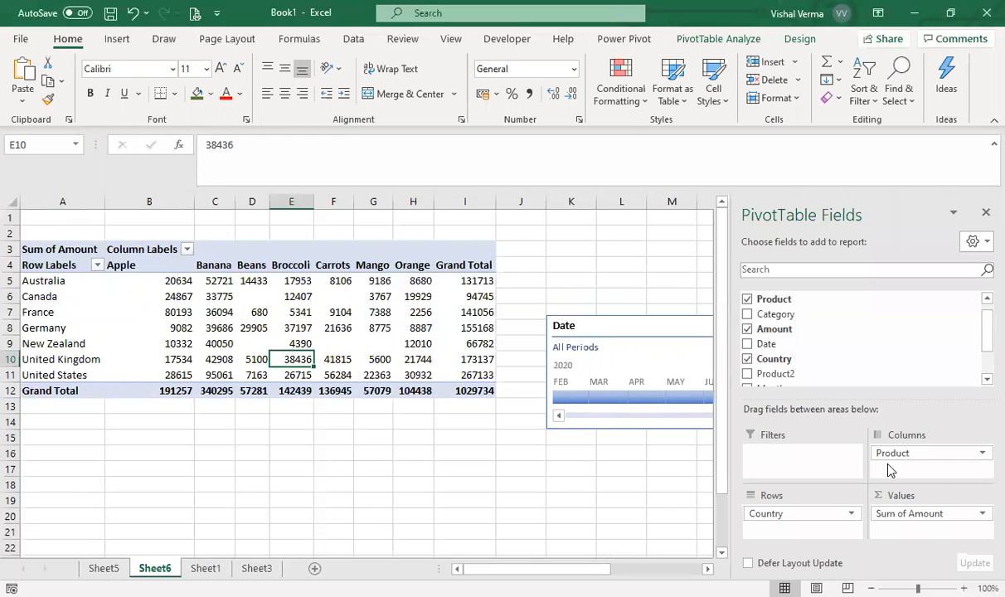
drag(915, 456, 496, 516)
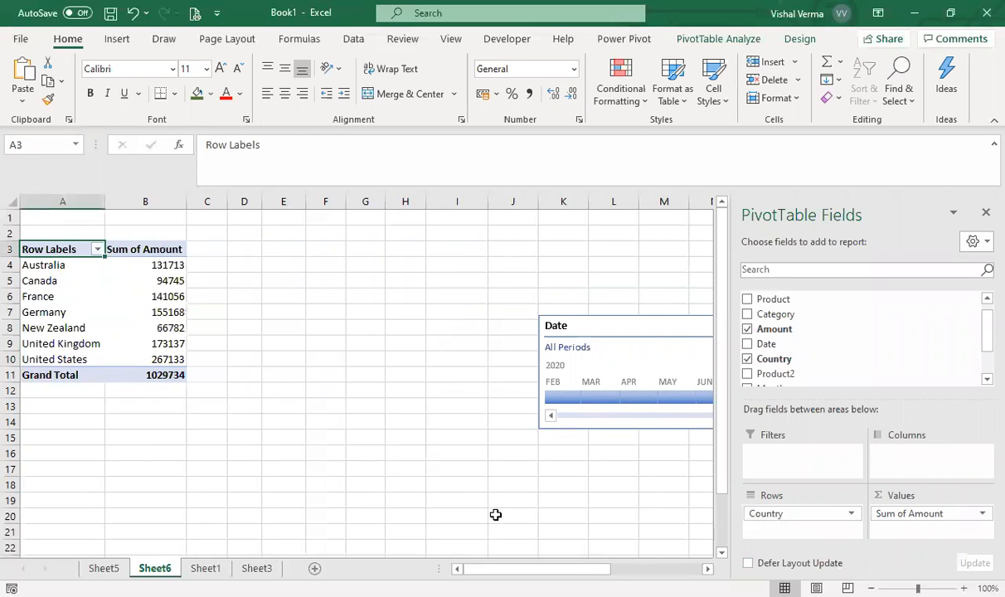
click(569, 456)
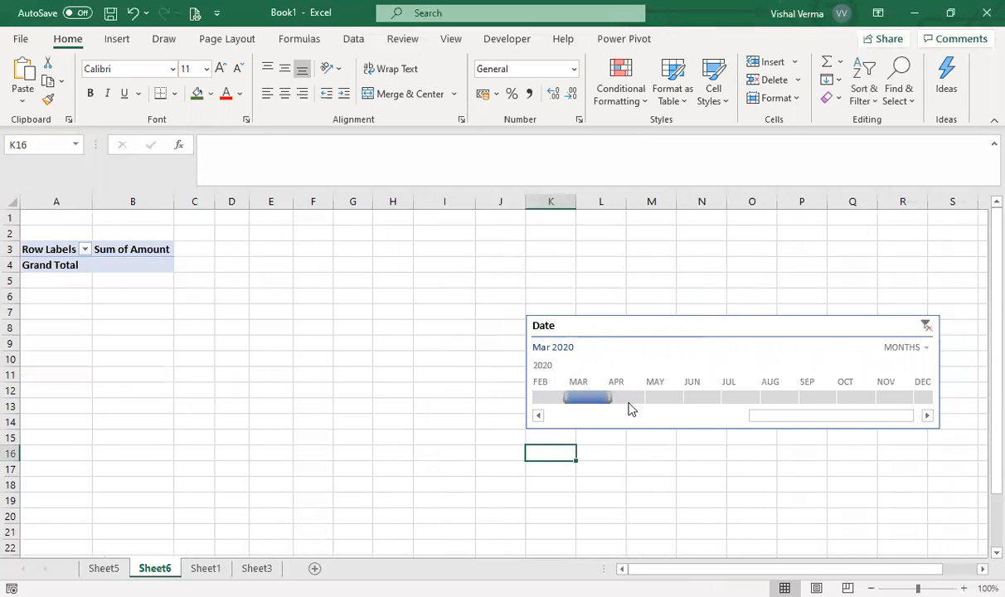
- Filter the Country totals to May 2020 with the timeline and clear the filter
click(655, 404)
click(648, 403)
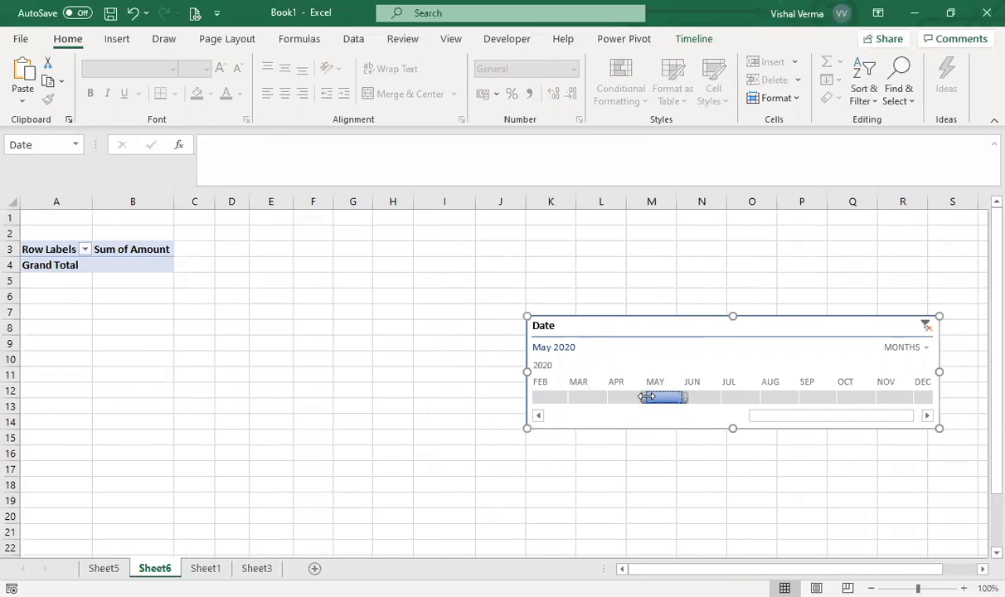
click(729, 457)
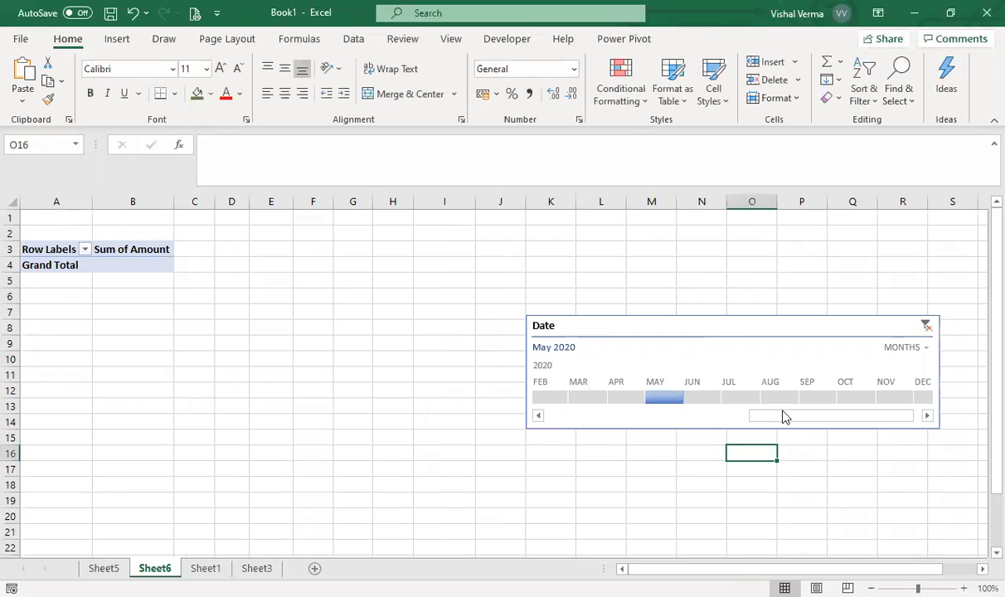
click(925, 324)
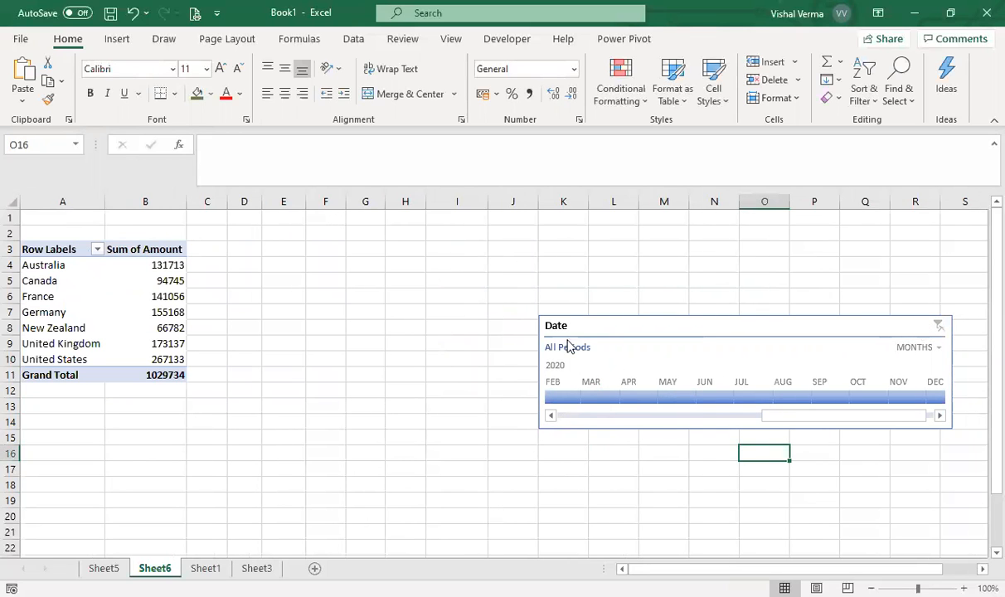
- Set the timeline's level to quarters and filter by several single quarters, including Q4 2019, ending on Q1 2019
click(941, 349)
click(944, 395)
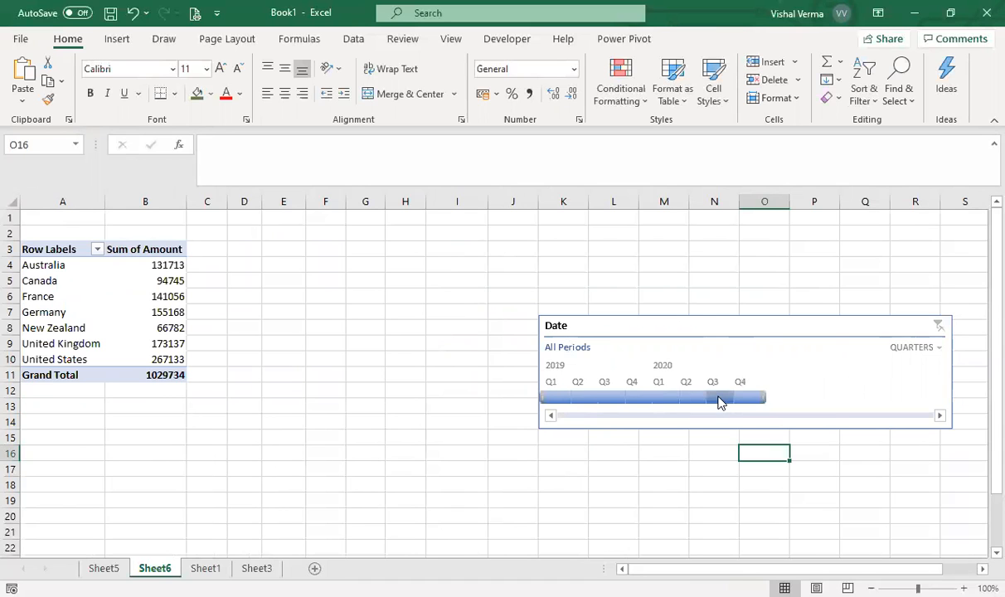
click(722, 399)
click(673, 399)
drag(674, 400, 623, 401)
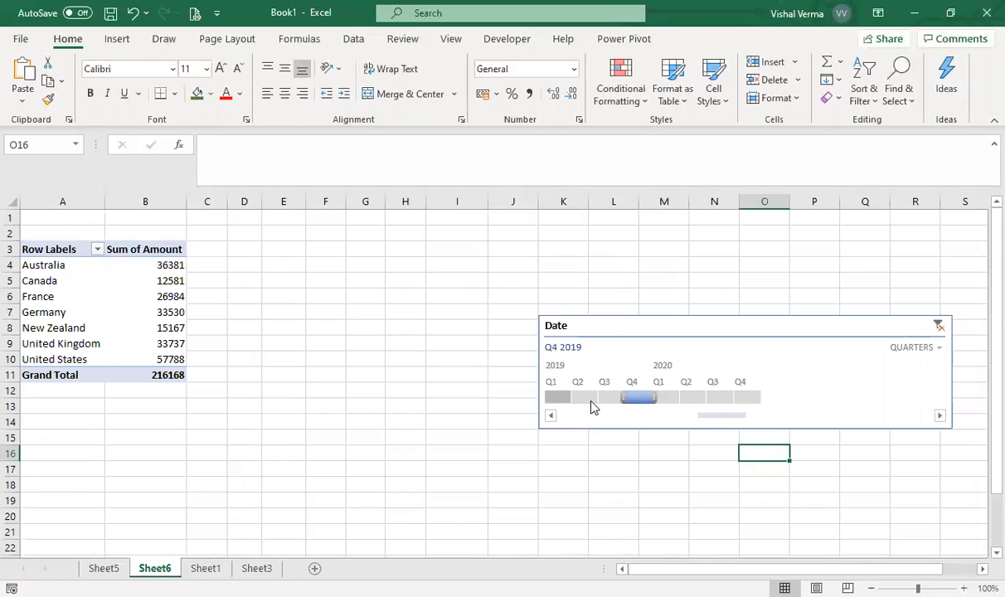
click(580, 400)
click(558, 399)
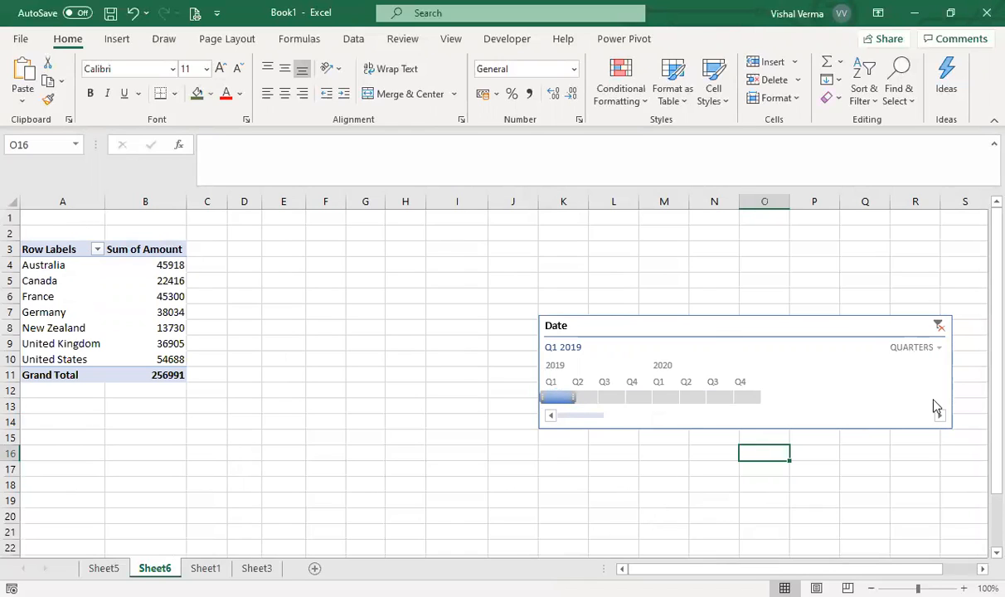
- Return the timeline's level to months and clear its date filter
click(914, 348)
click(937, 413)
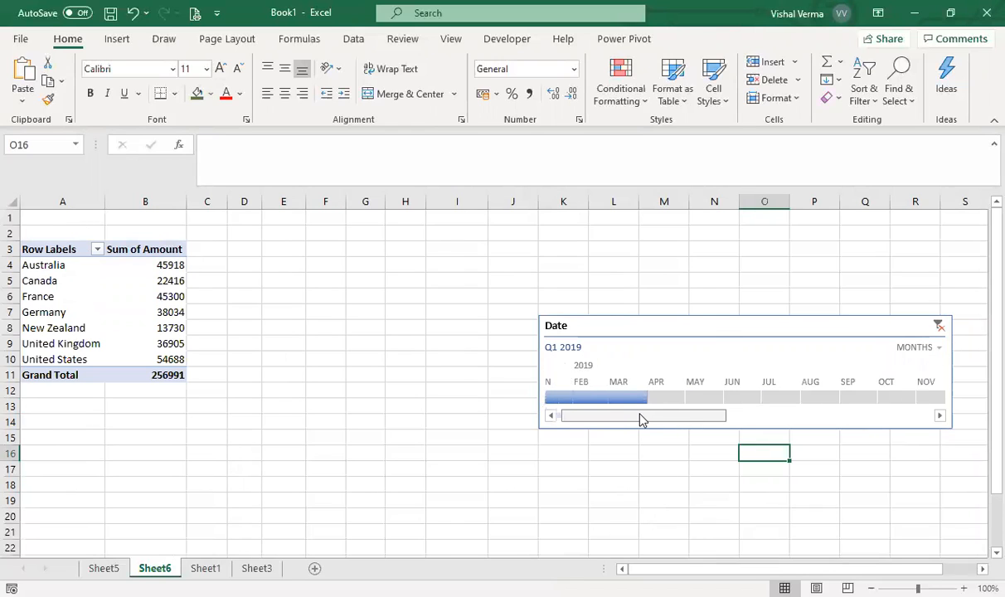
drag(643, 419, 560, 418)
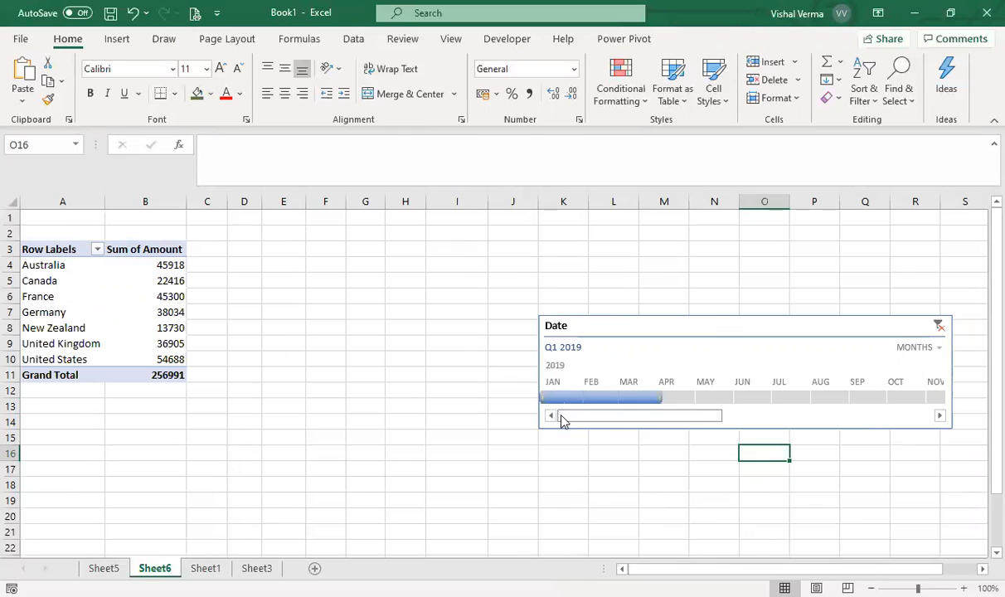
click(938, 327)
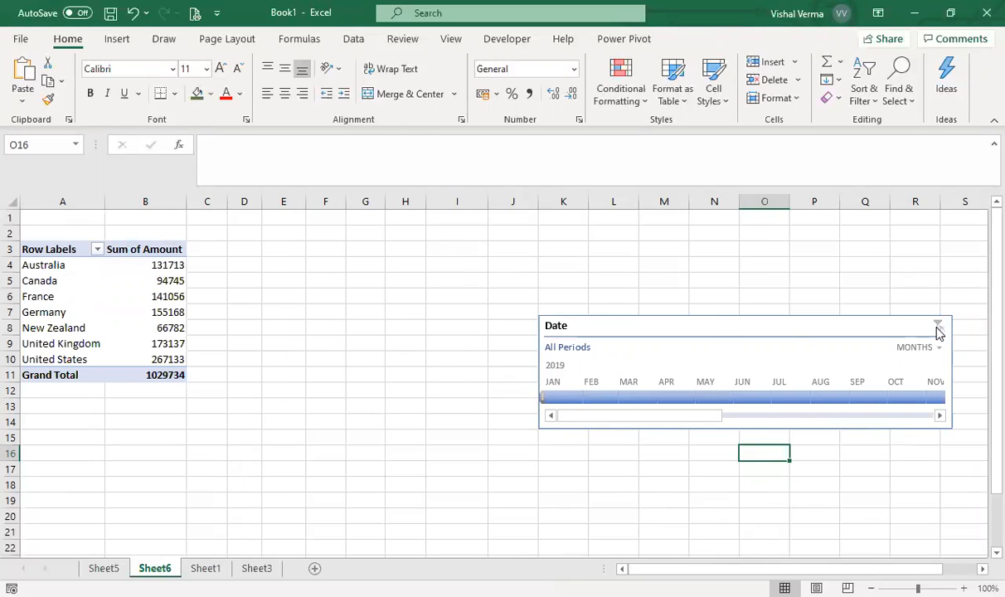
- Delete the Date timeline from the sheet
click(406, 327)
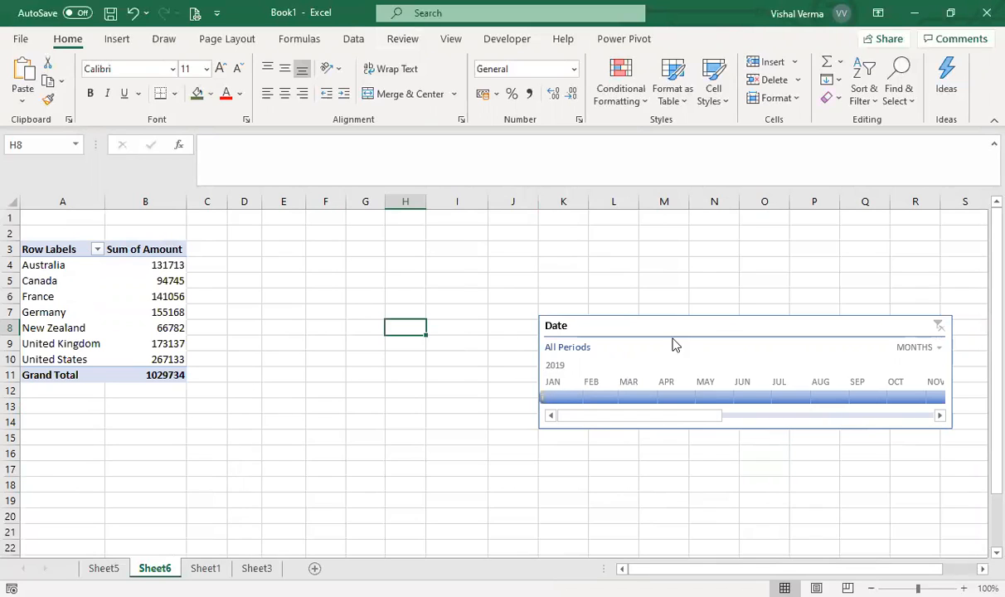
click(680, 313)
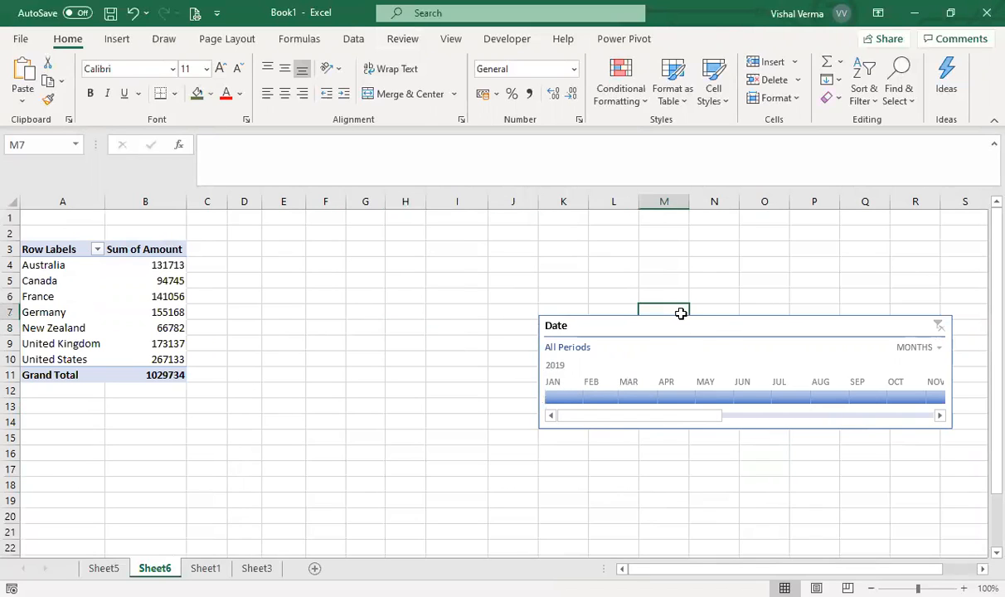
click(691, 322)
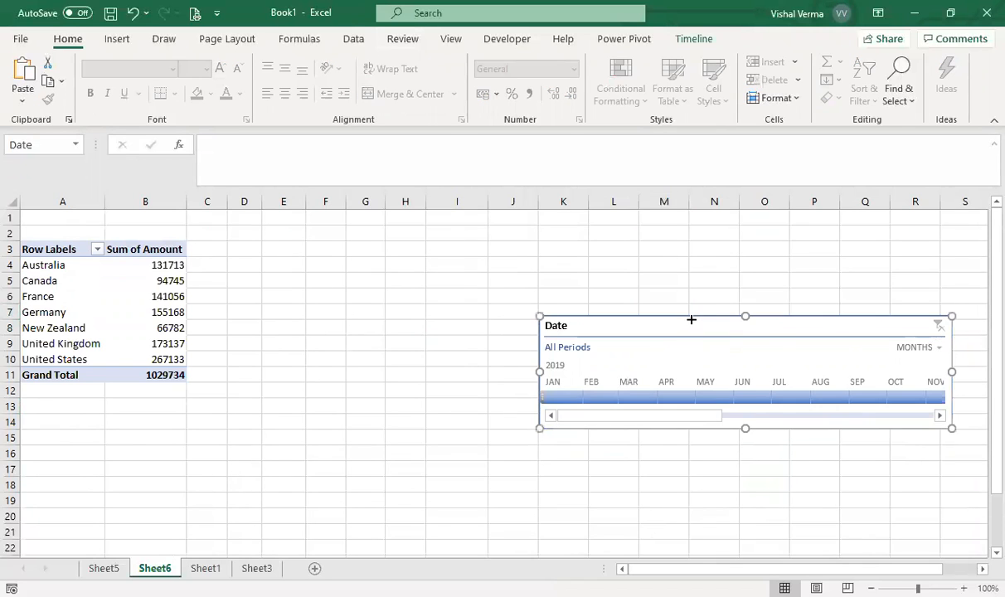
key(Delete)
click(98, 327)
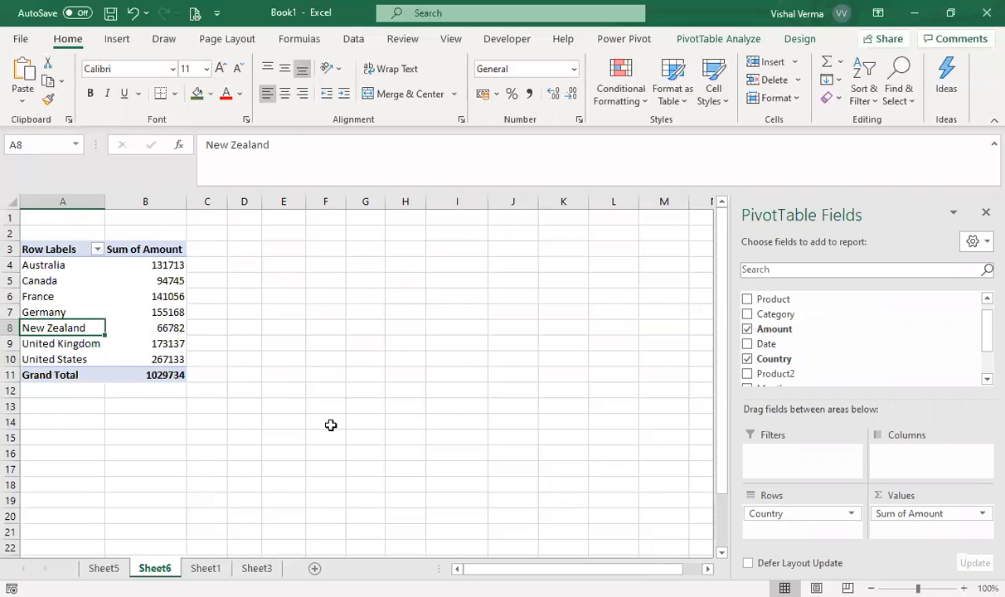
click(736, 42)
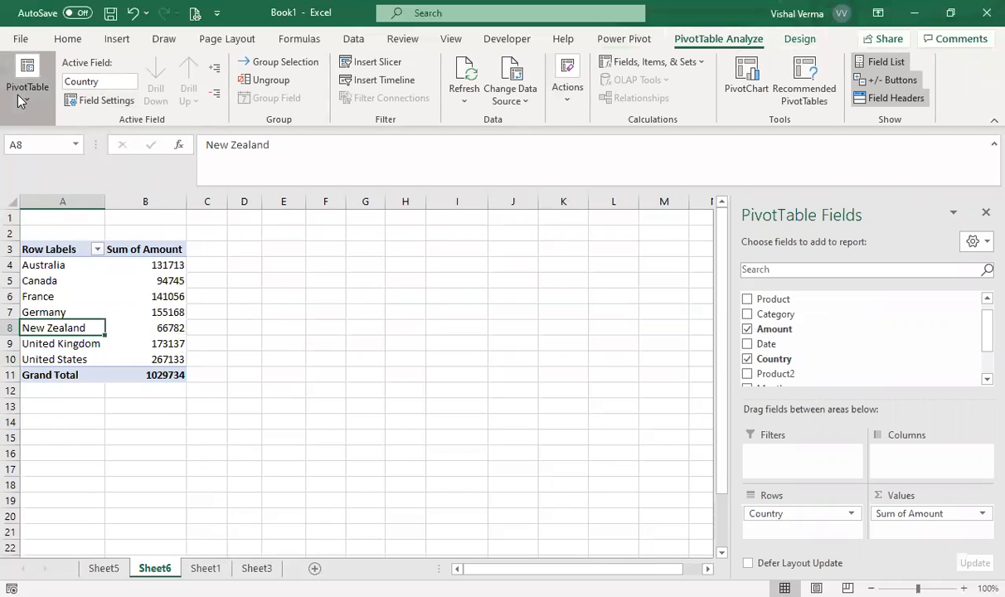
click(22, 97)
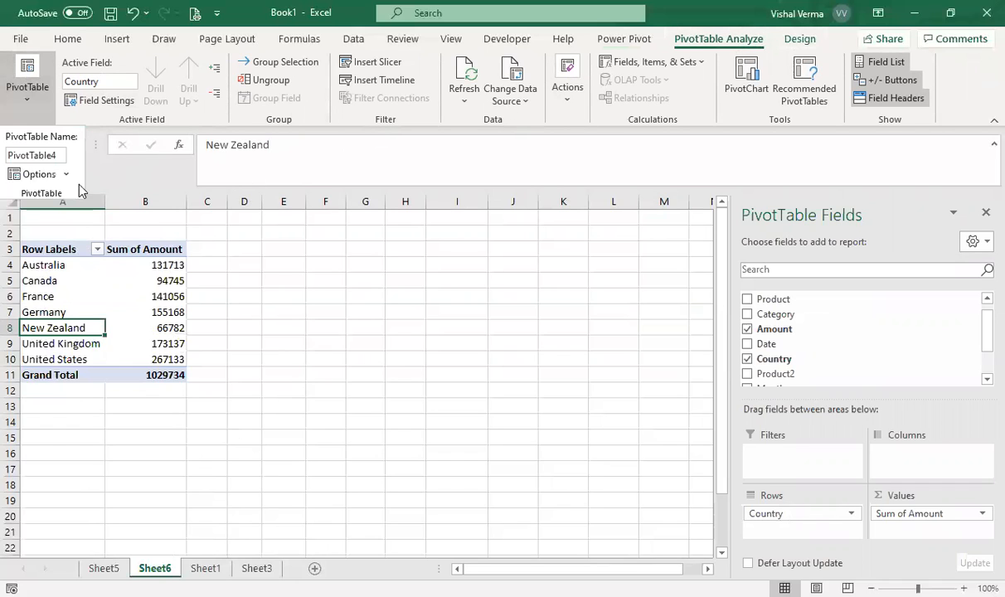
click(749, 74)
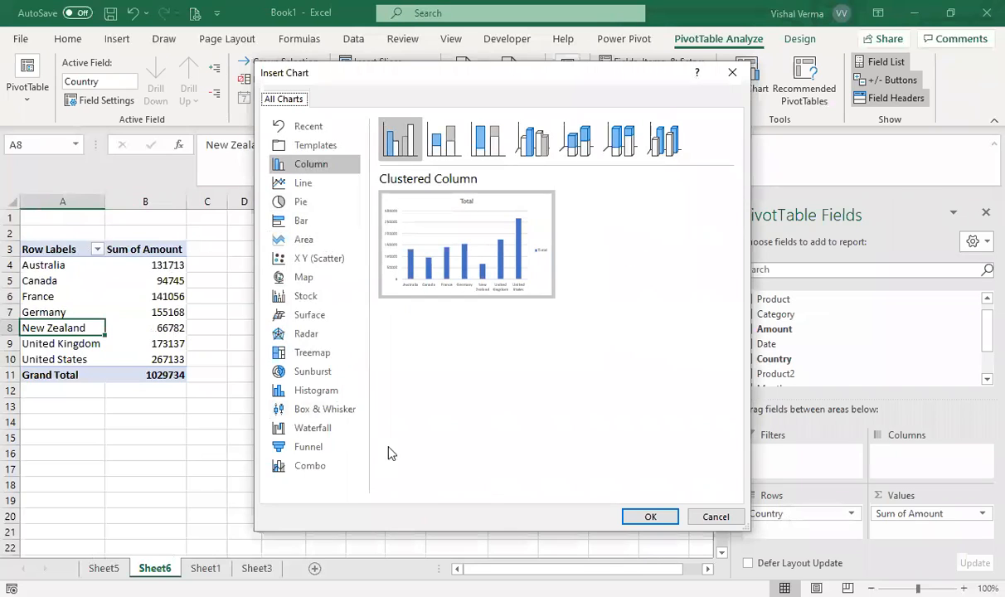
click(717, 525)
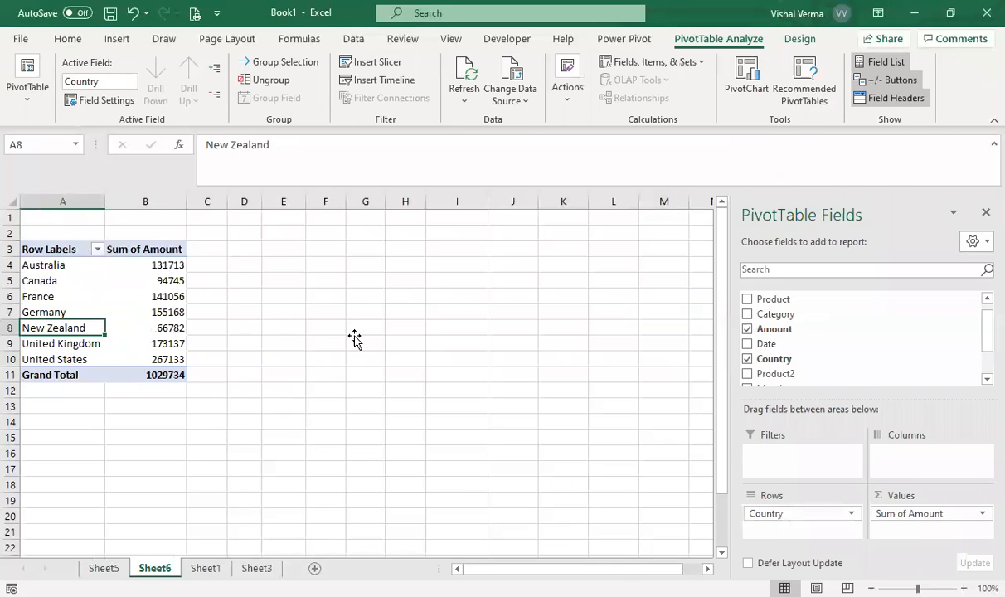
- Try to insert a recommended chart from an empty cell outside the PivotTable
click(365, 342)
click(117, 39)
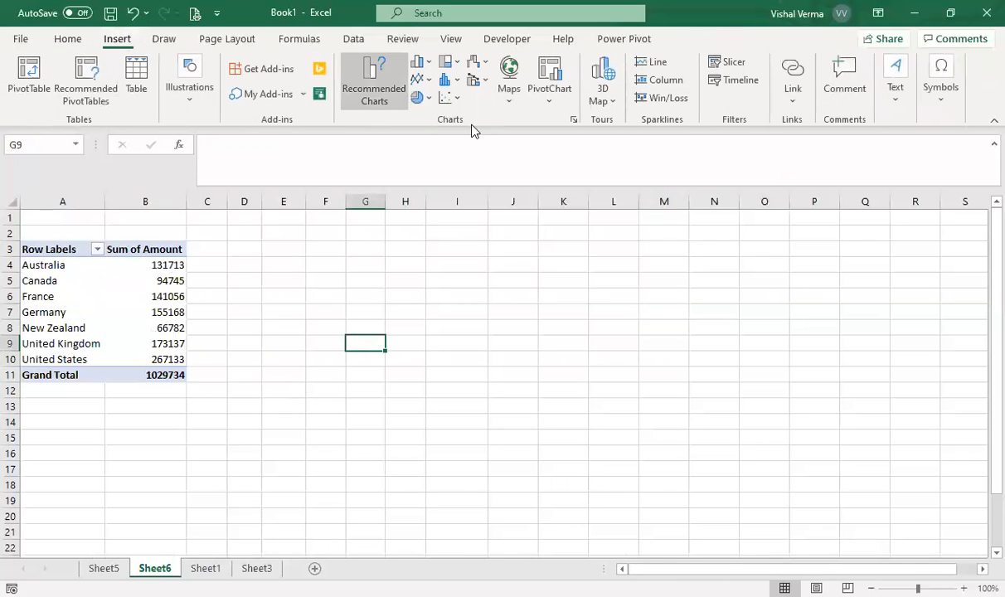
click(369, 80)
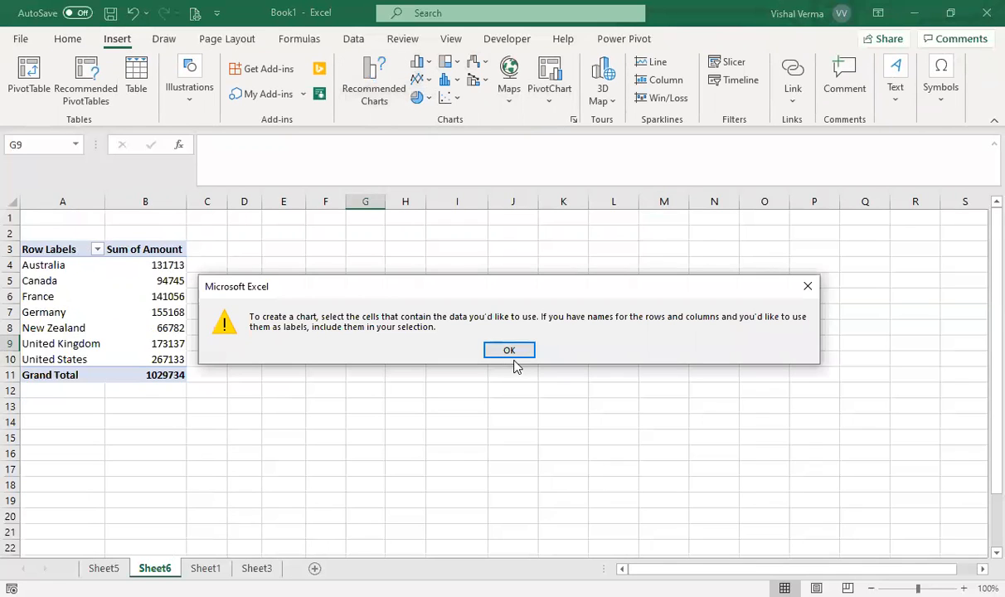
key(Return)
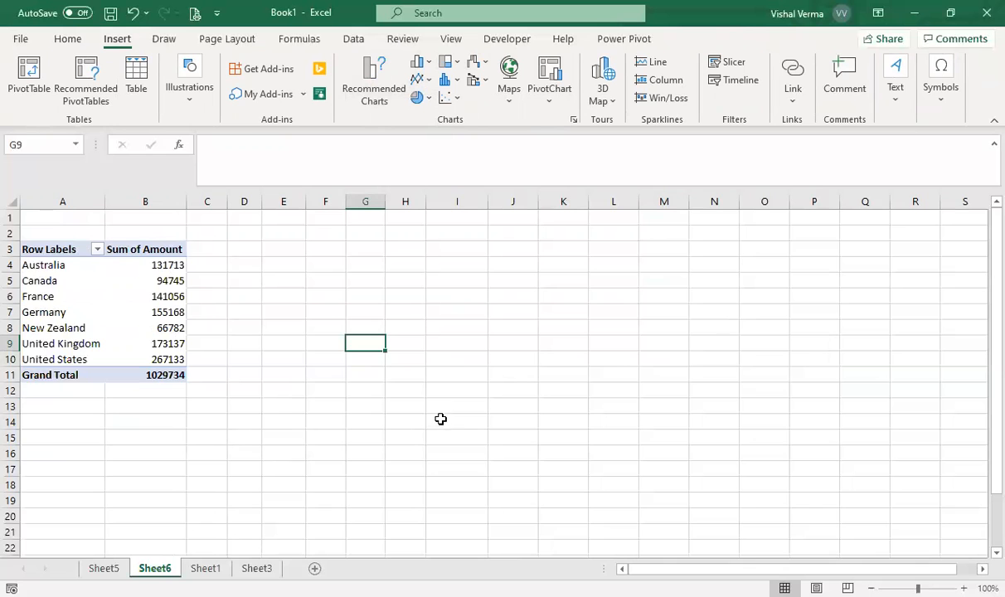
- Review the recommended charts and all chart types offered for the Sheet1 data, insert none, and return to Sheet6
click(207, 568)
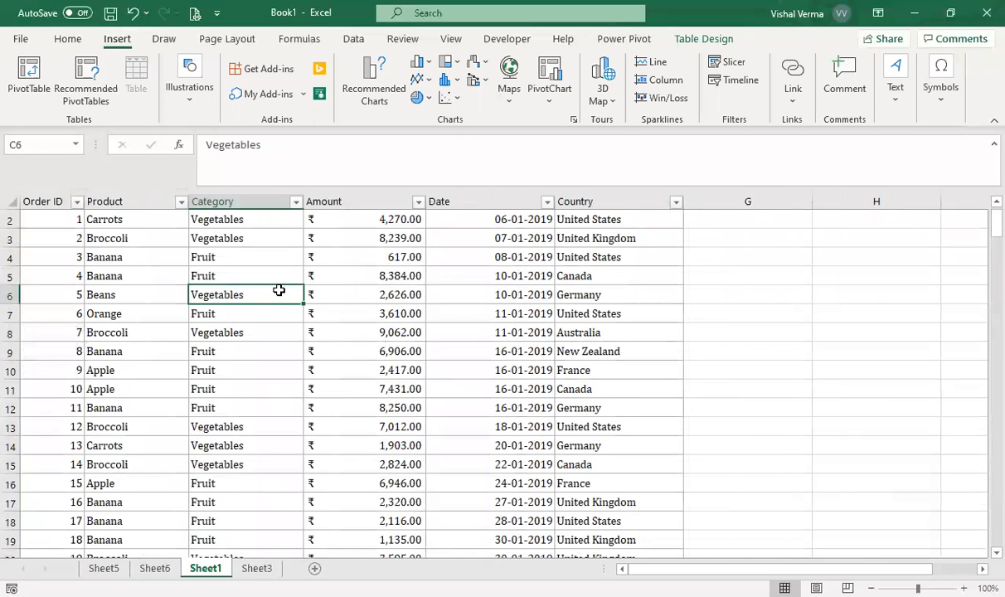
click(378, 81)
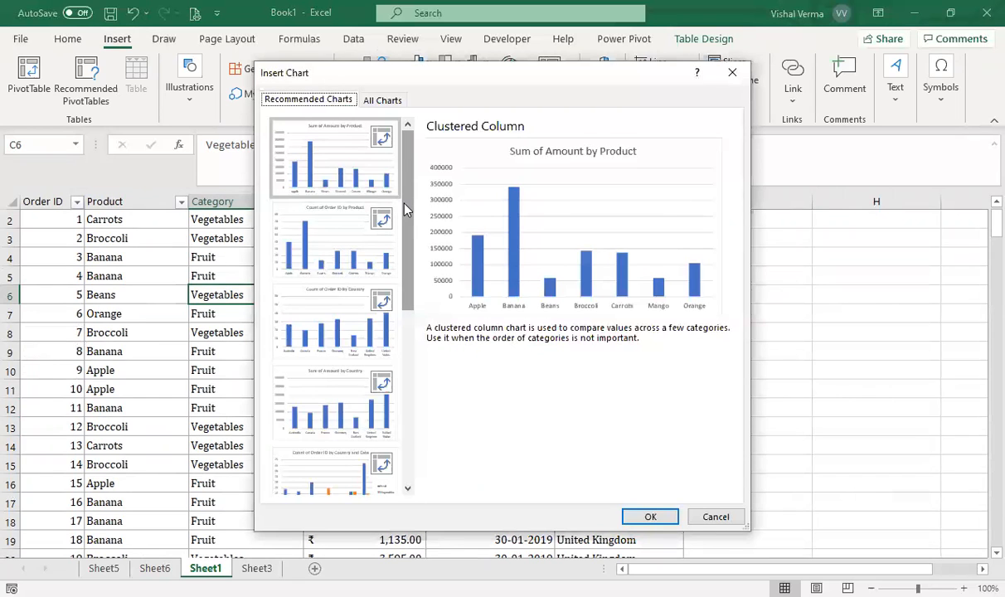
click(383, 100)
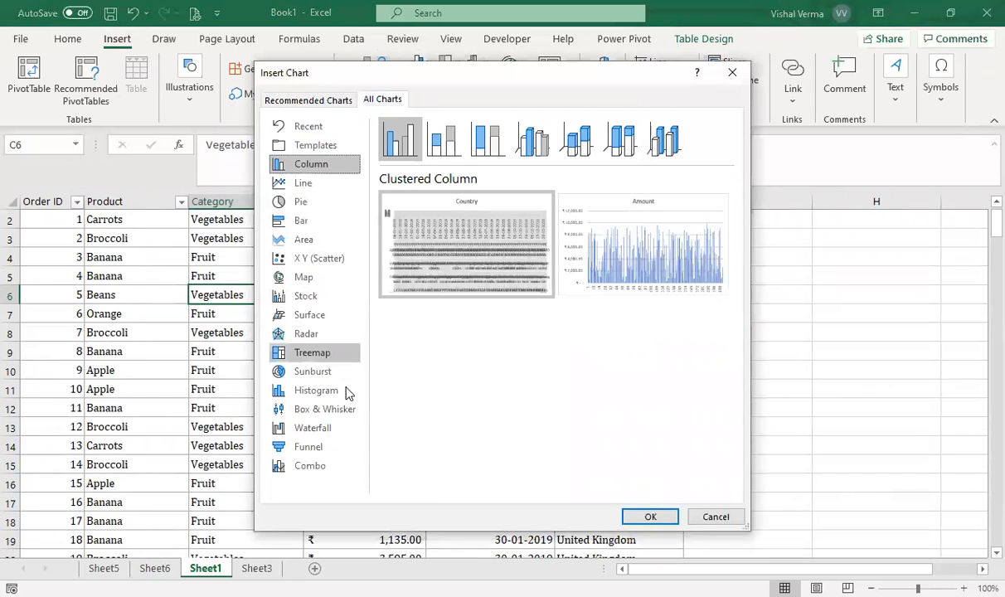
click(715, 517)
click(155, 568)
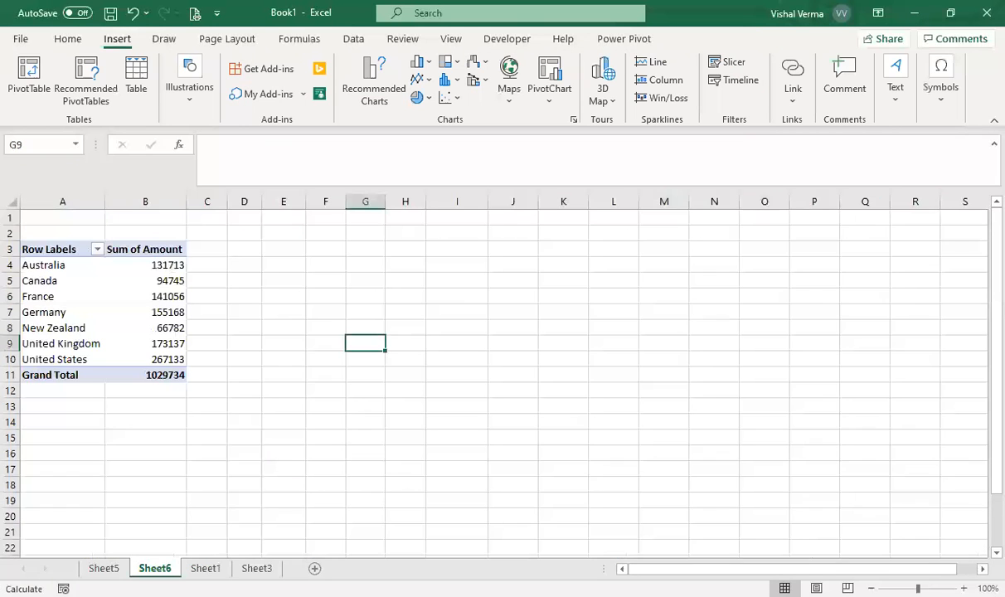
- Insert a pie PivotChart from the Country PivotTable on Sheet6 and place it in the empty cells beside the table
click(122, 291)
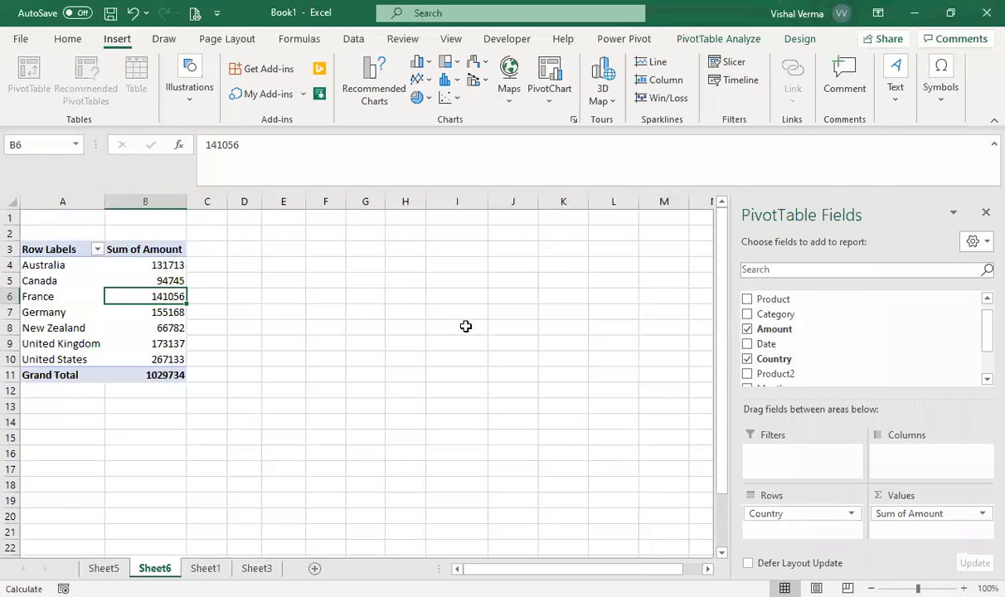
click(720, 39)
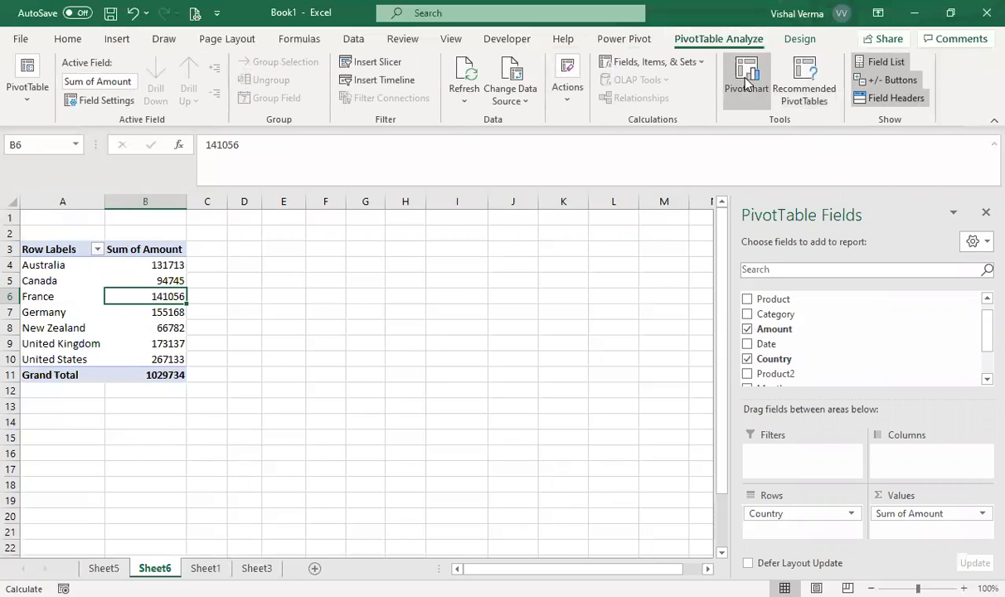
click(745, 80)
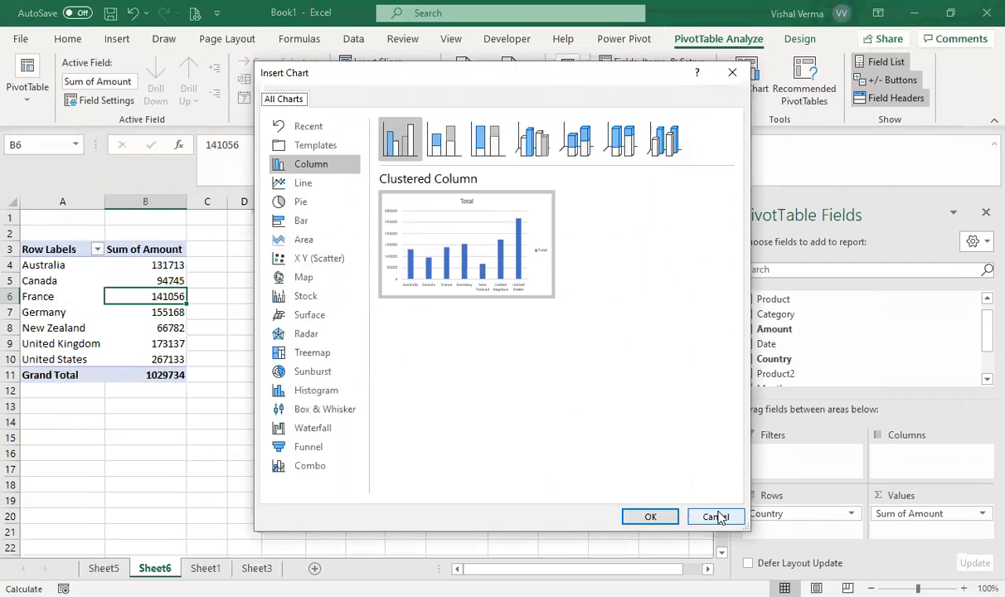
mouse_move(524, 246)
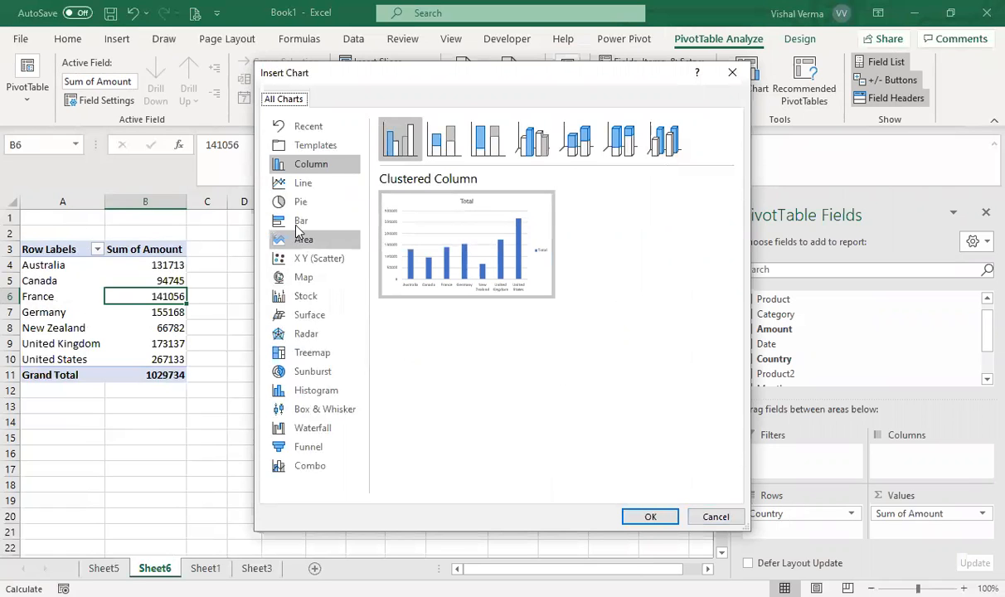
click(312, 203)
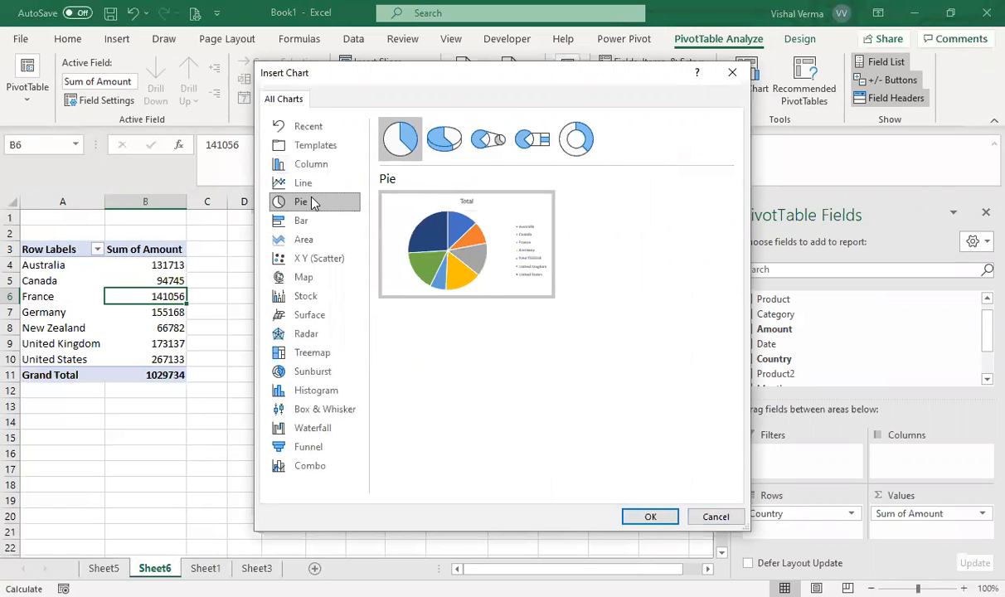
click(651, 517)
drag(423, 273, 554, 267)
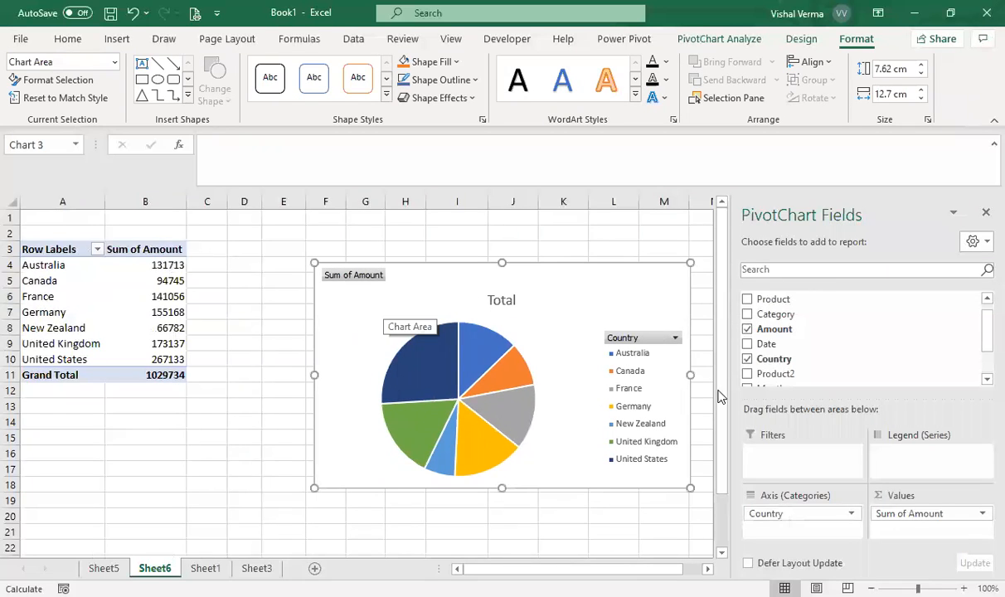
- Filter the pie PivotChart's Country field to Canada only
click(674, 338)
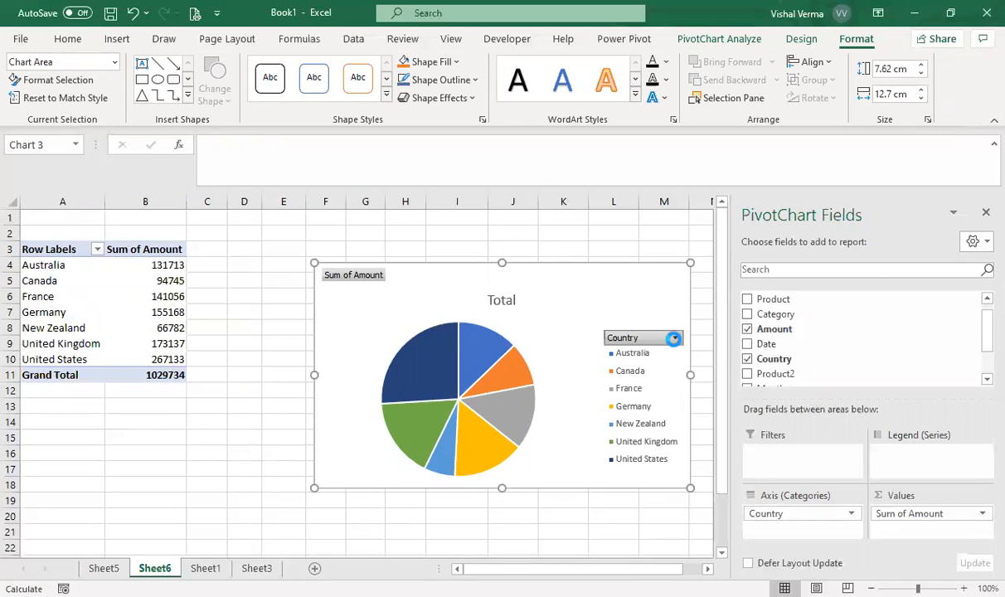
click(510, 174)
click(511, 201)
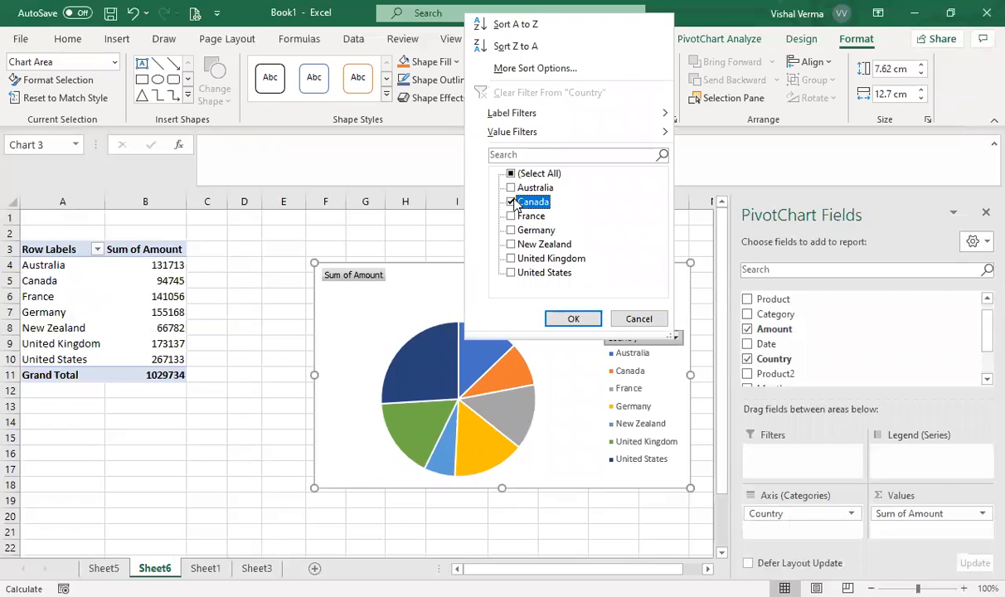
click(572, 320)
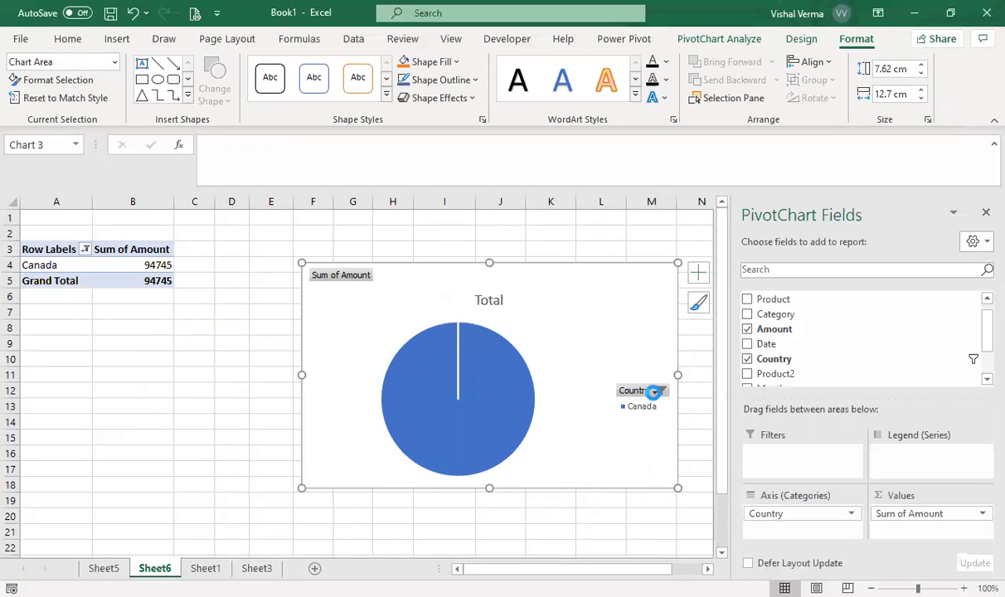
- Add France to the countries shown in the pie PivotChart
click(653, 391)
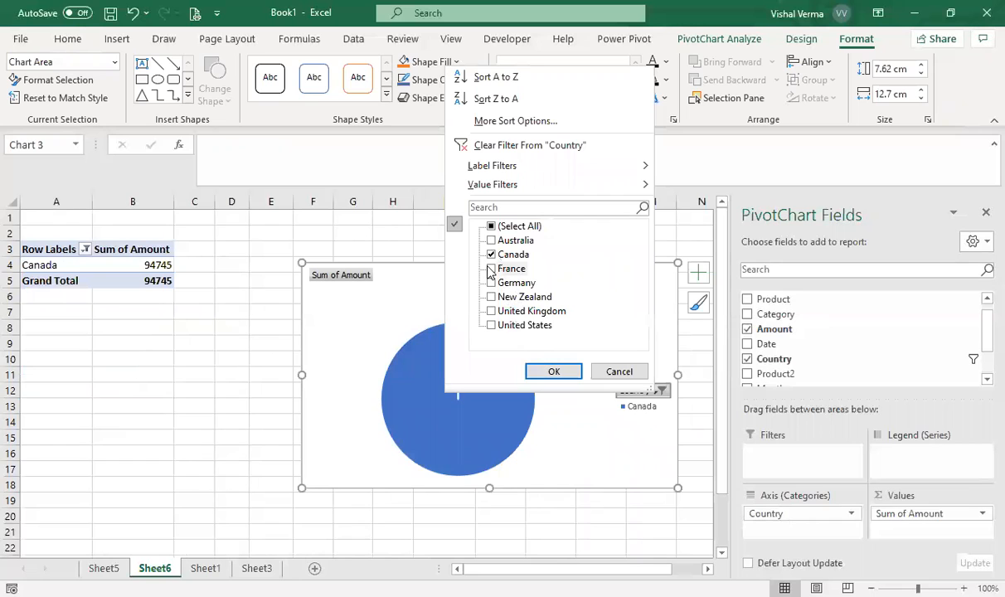
click(491, 268)
click(555, 374)
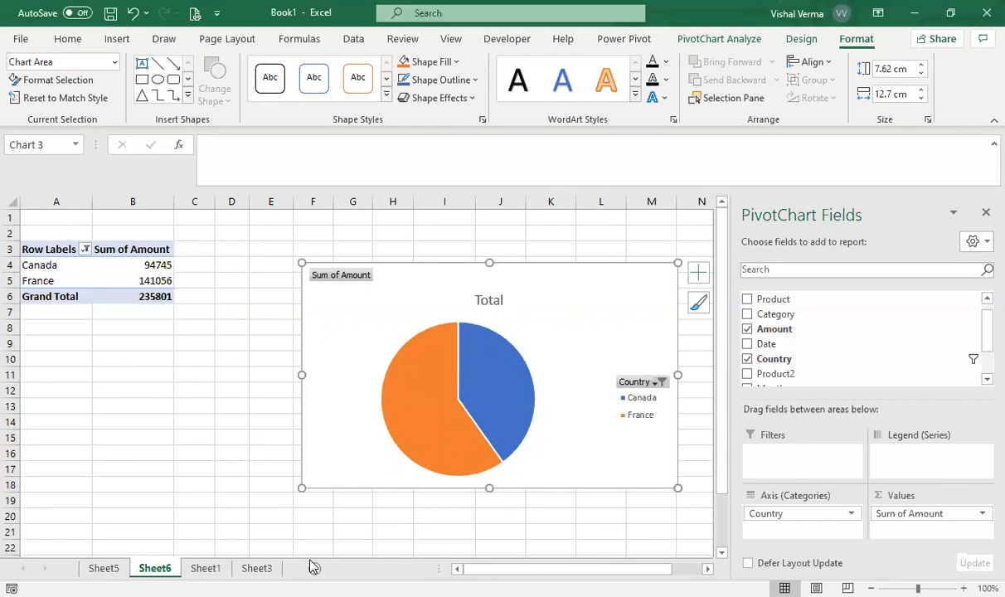
- Create a PivotTable on a new sheet from the Sheet1 data, with Country as rows and Sum of Amount as values
click(205, 568)
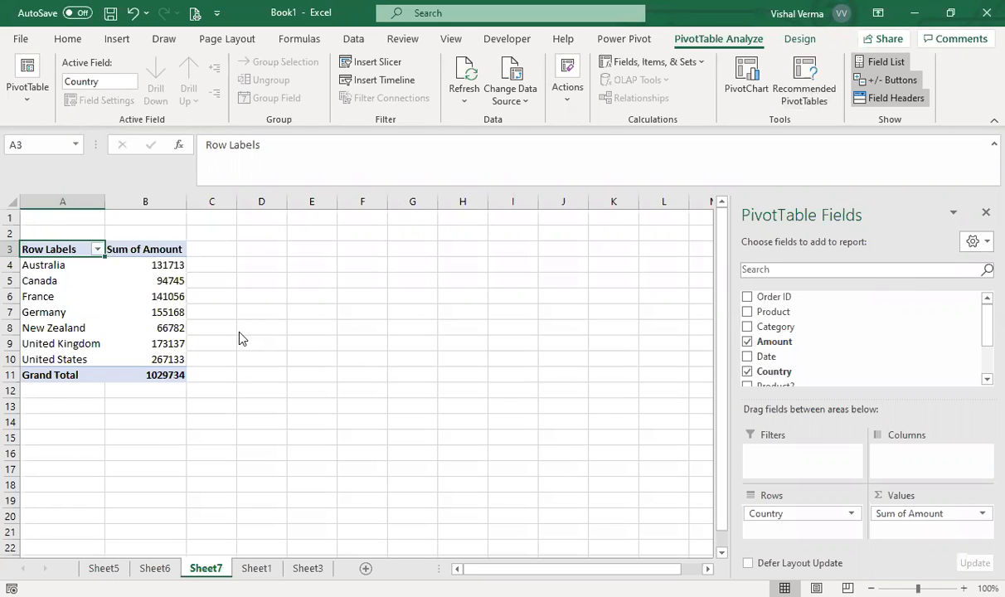
key(alt+F1)
key(alt+Tab)
key(alt+Tab)
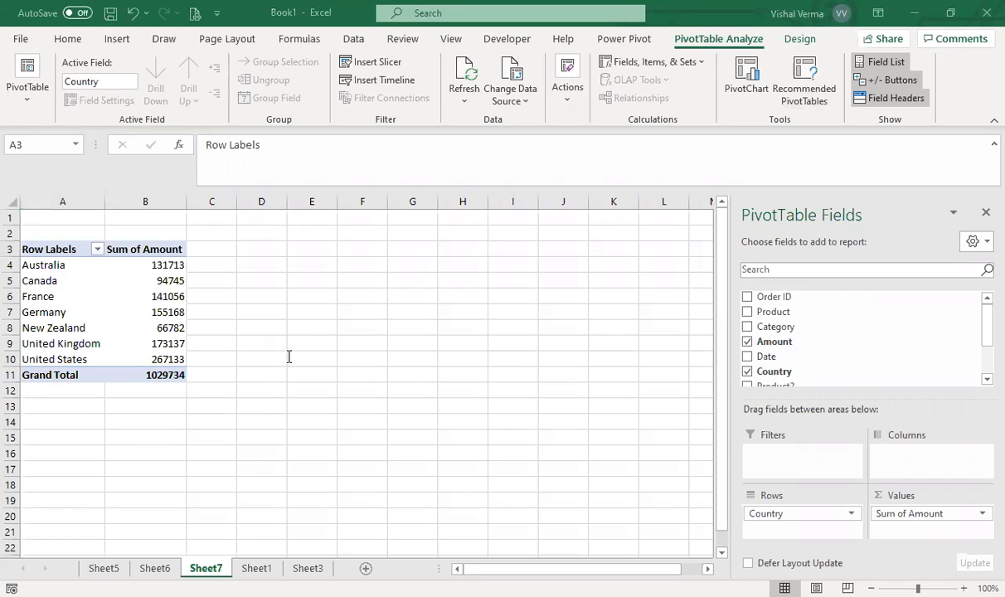
key(alt+Tab)
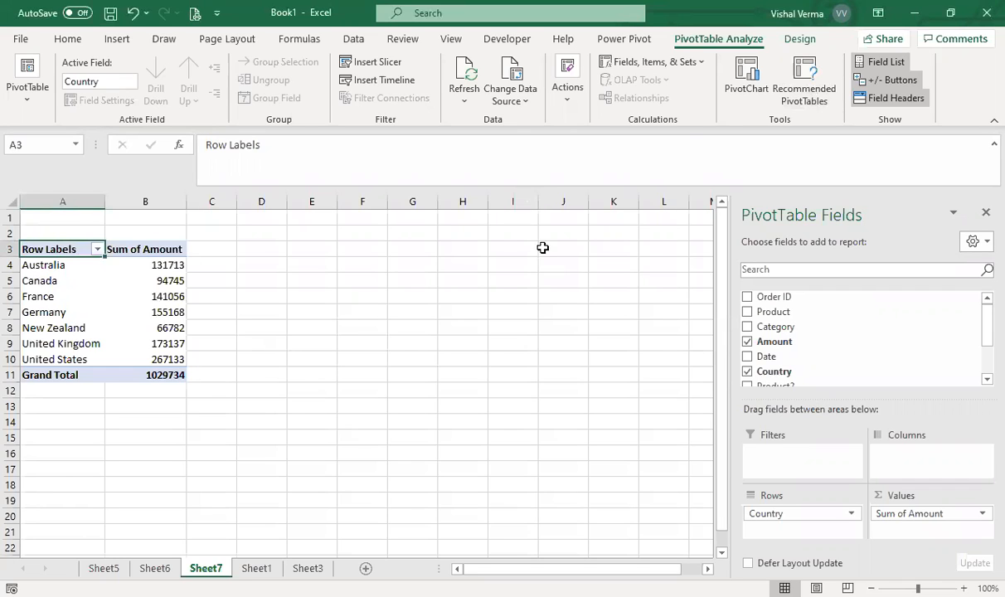
- Start a calculated field for the Sheet7 PivotTable and name it Tax
click(702, 66)
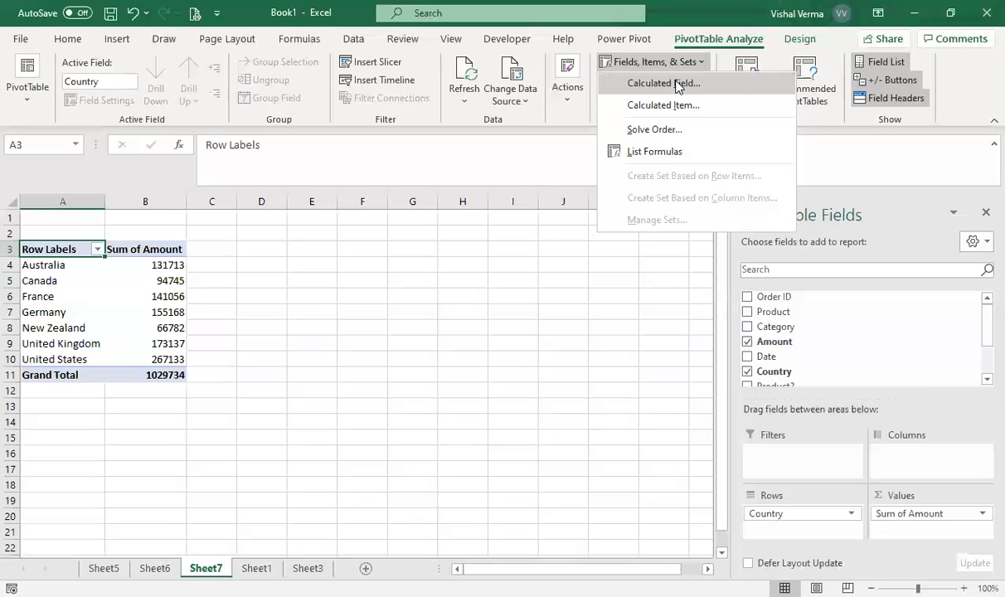
click(678, 86)
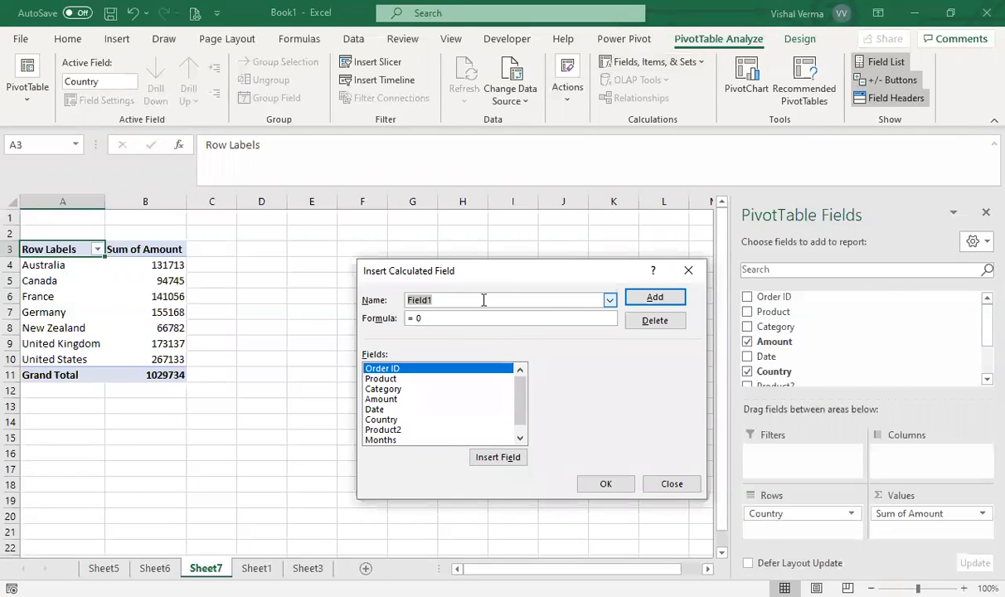
text(Tax)
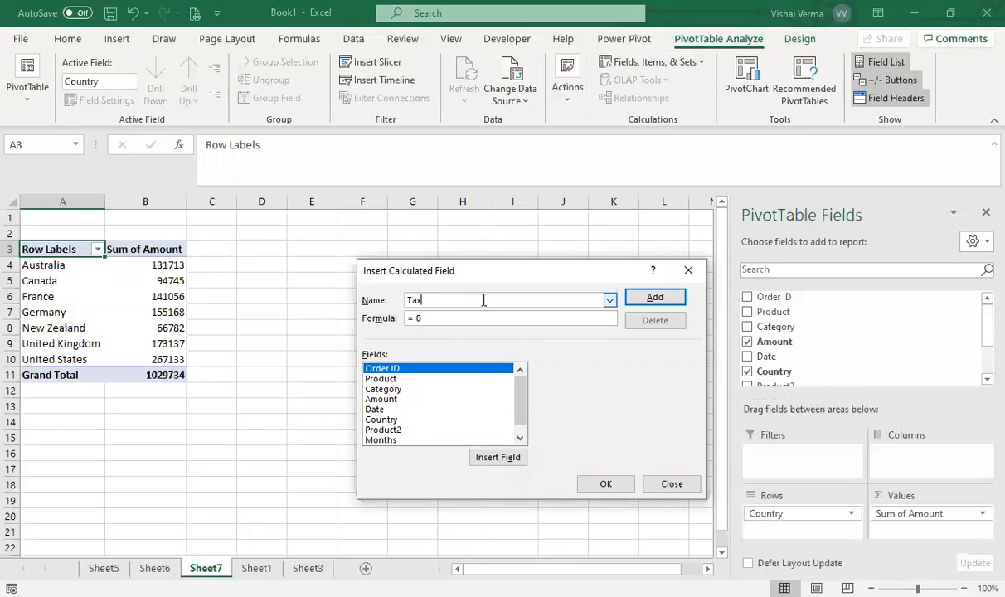
click(617, 489)
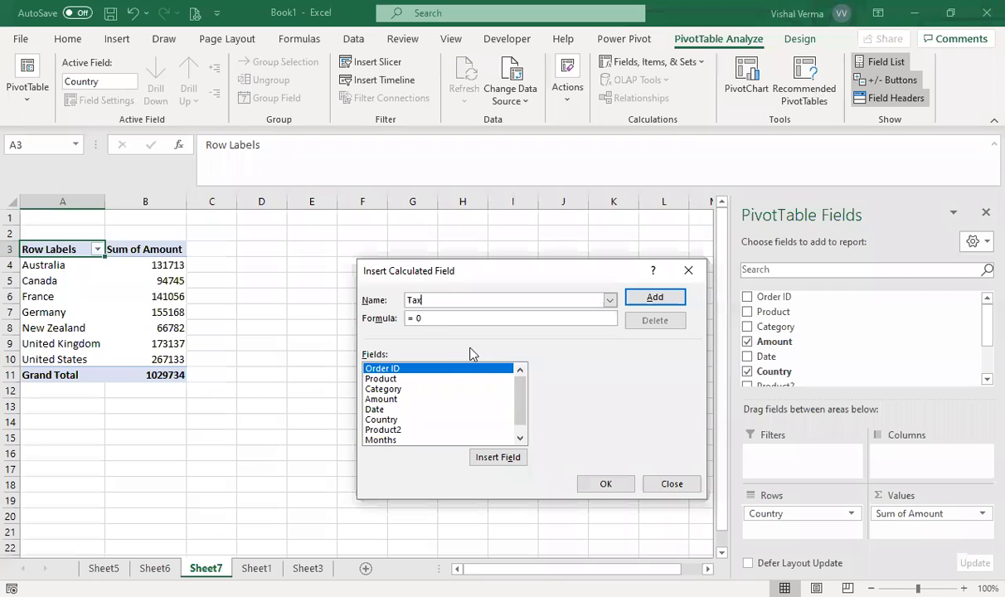
- Begin the Tax formula as an IF that tests whether the Amount field is > 10000, with 3% starting the true result
click(436, 319)
key(BackSpace)
key(BackSpace)
text(if()
click(390, 401)
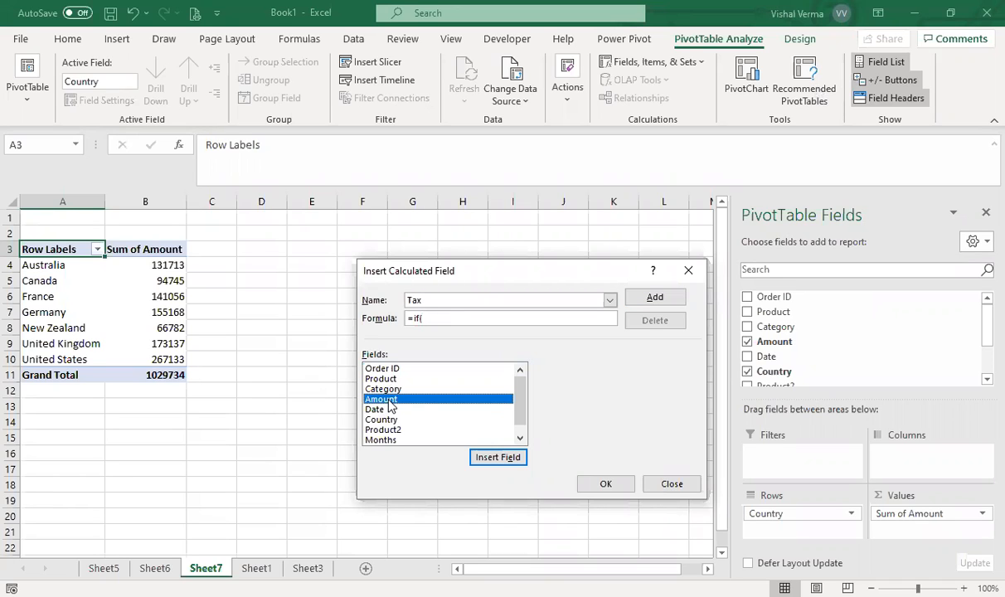
click(500, 458)
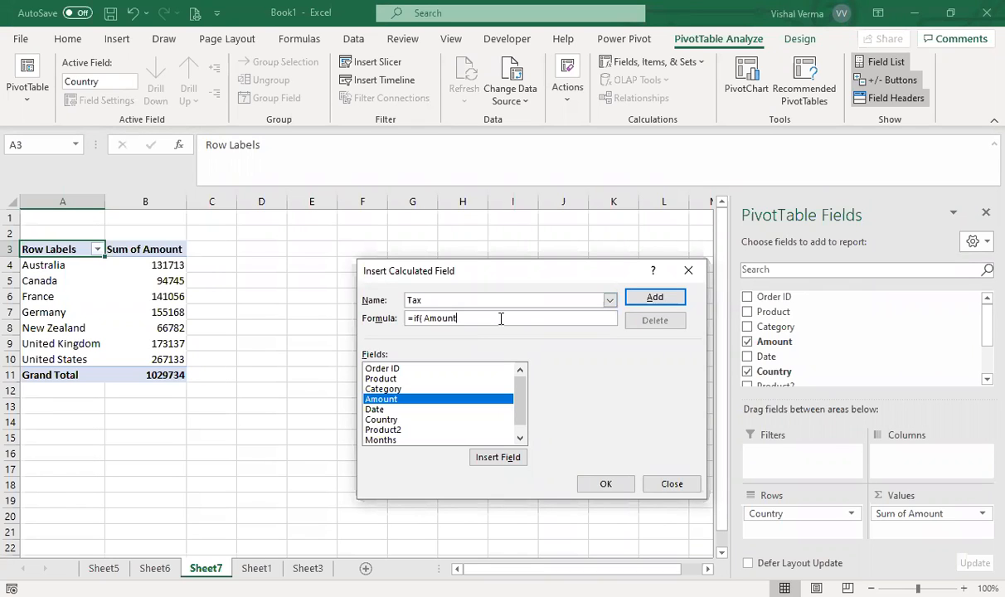
text(> 10000,3%)
- Append the Amount field after 3%, close the formula with 0 as the false result, and try to create the Tax field
click(424, 406)
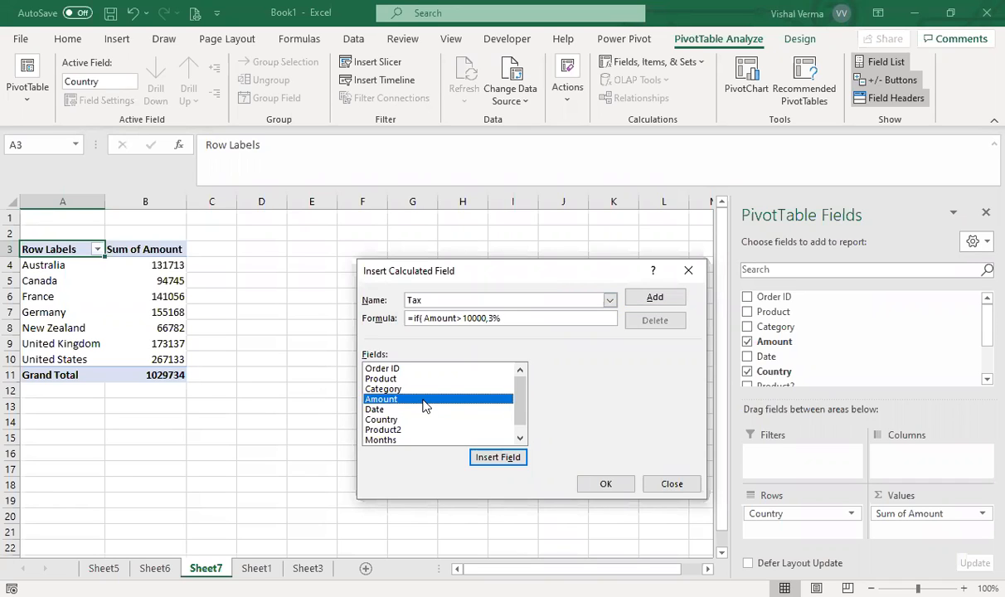
click(508, 461)
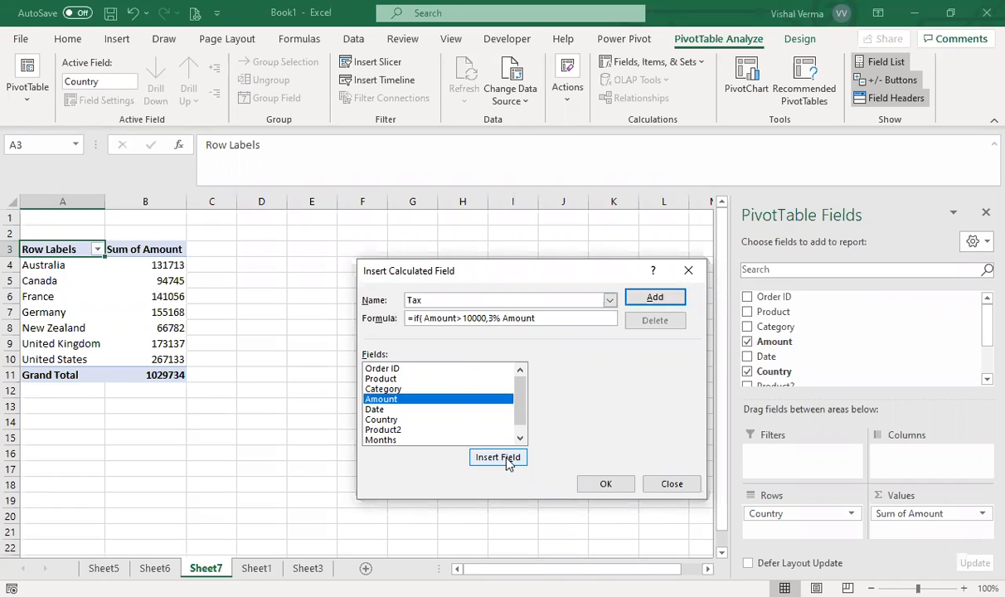
text(,0))
click(657, 299)
click(483, 393)
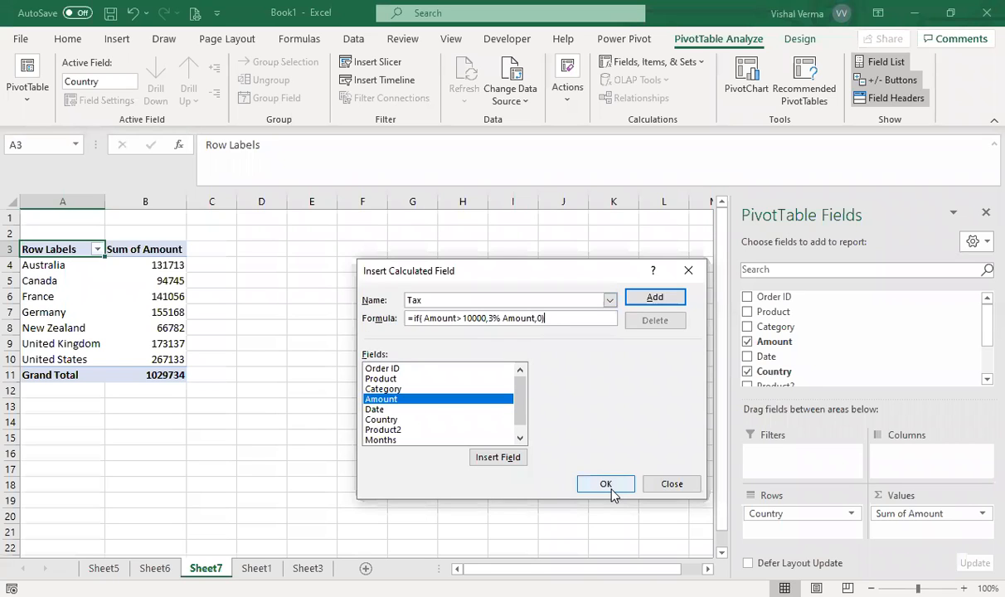
click(610, 489)
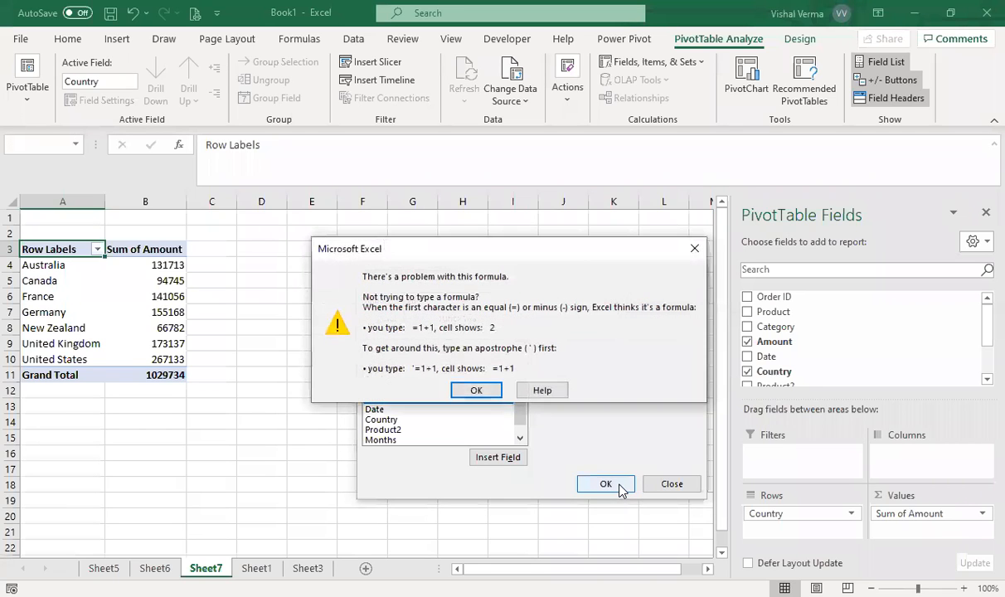
click(479, 391)
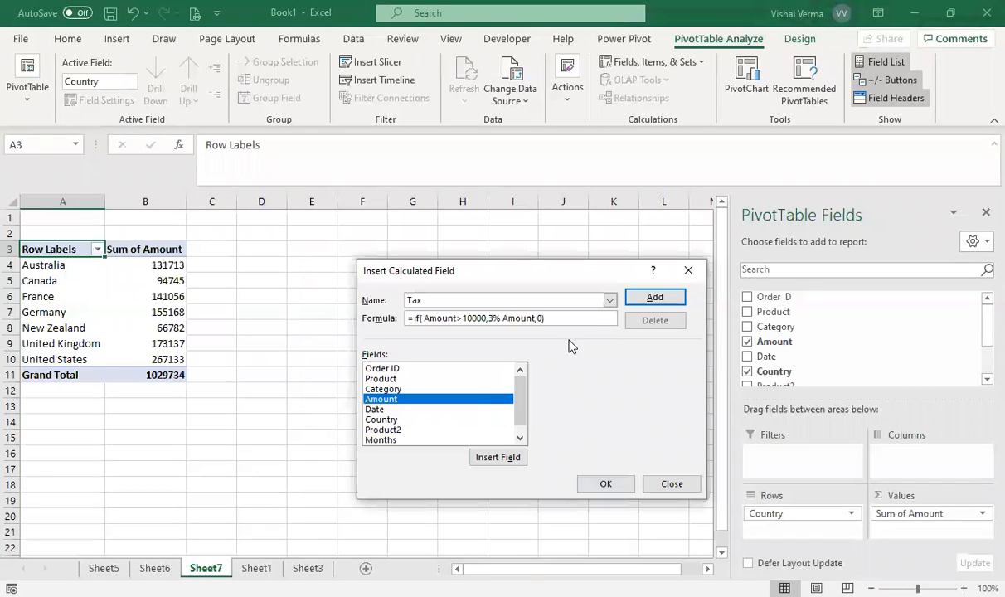
- Insert a multiplication sign between 3% and Amount in the Tax formula and add the calculated field to the PivotTable
click(500, 317)
text(*)
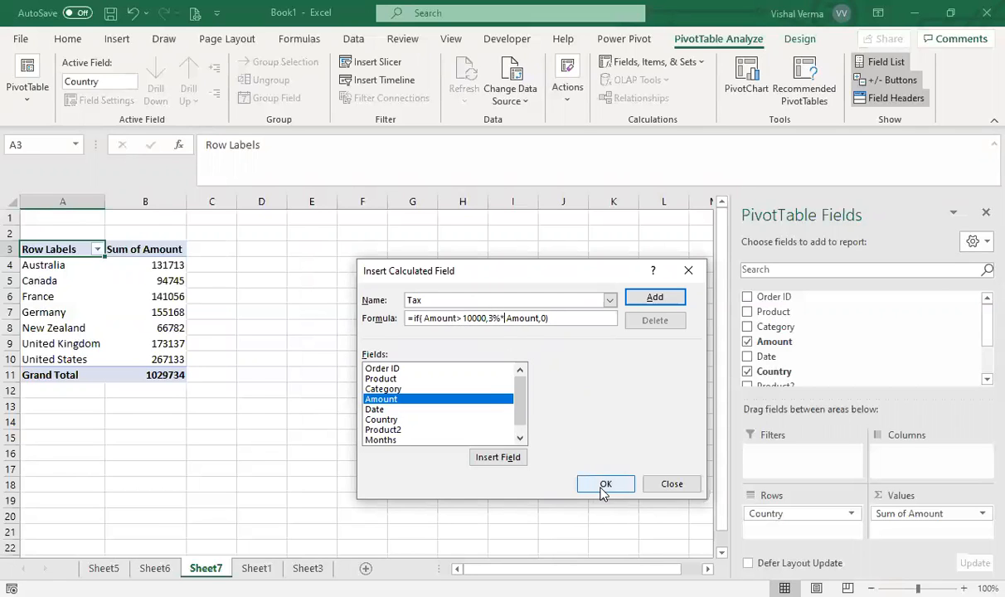
click(604, 484)
click(342, 419)
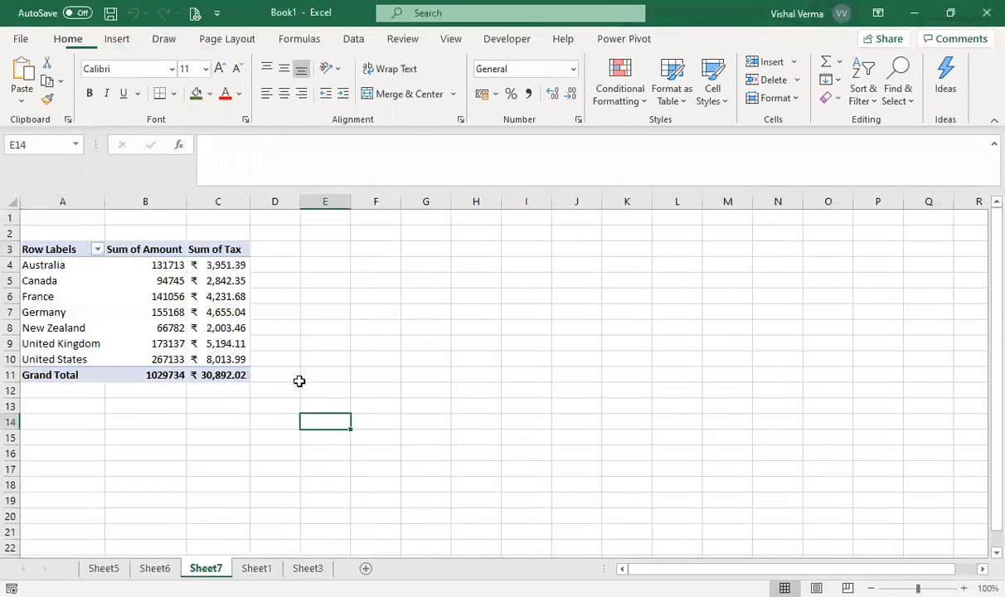
- Examine the Sum of Tax values per country, along with the calculated field dialog and the options for a tax value
click(219, 276)
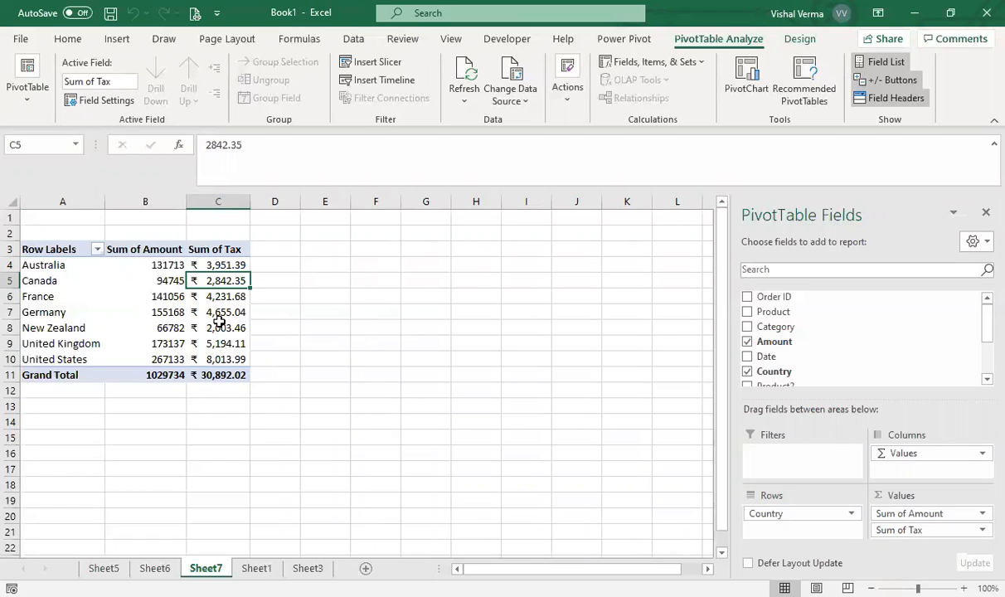
click(213, 265)
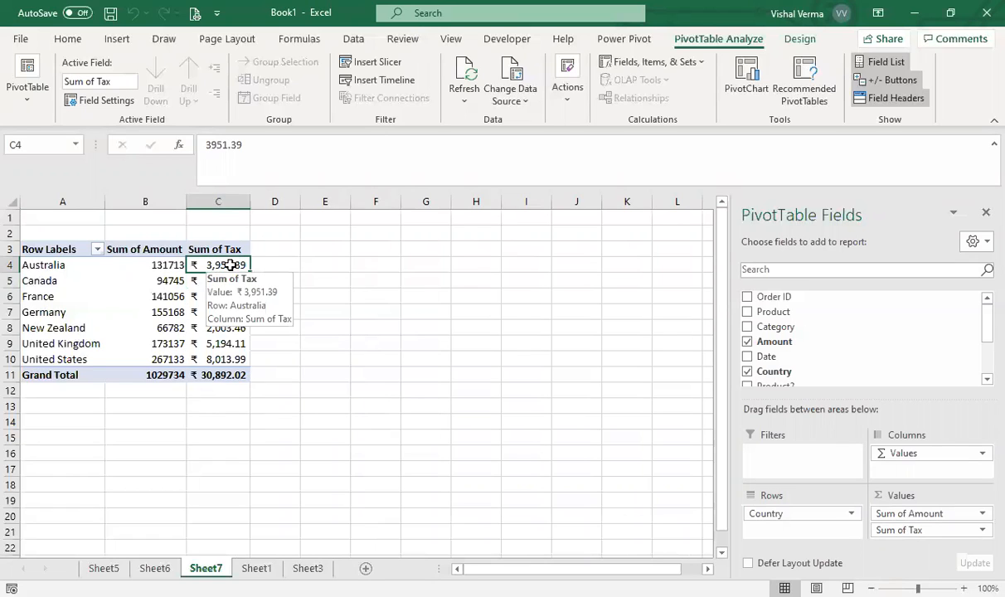
click(698, 63)
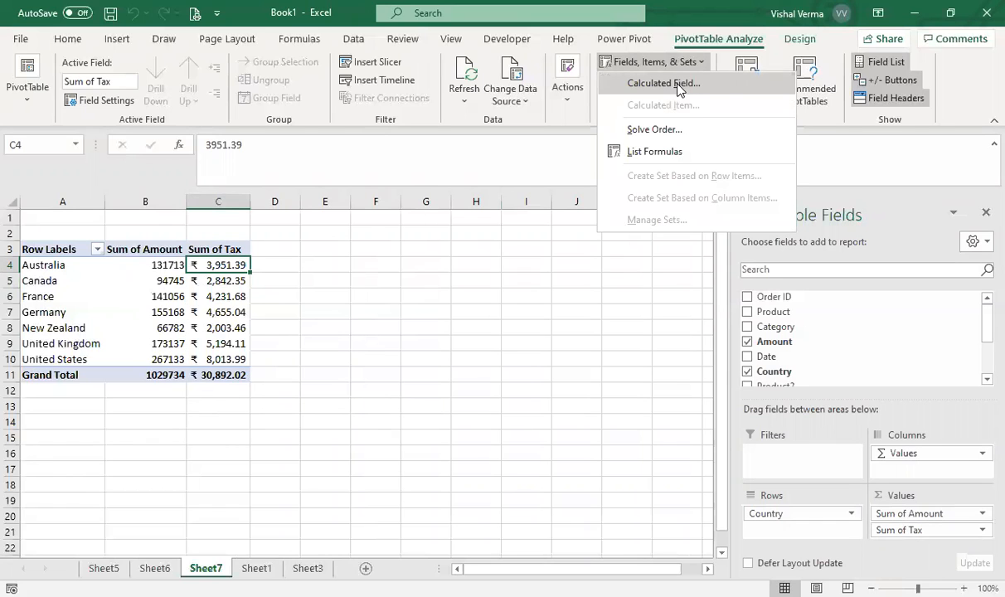
click(678, 84)
click(668, 482)
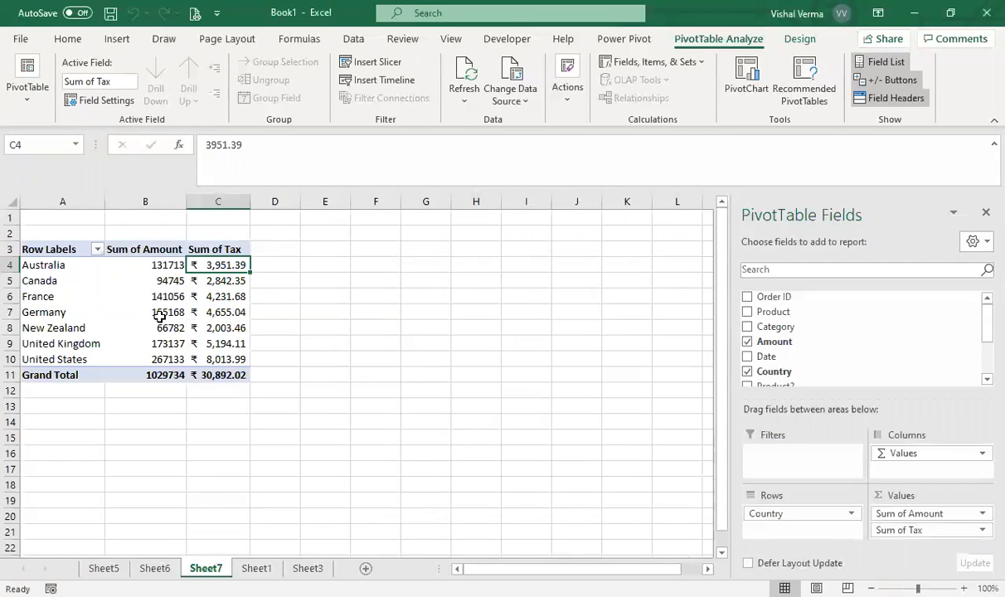
right_click(223, 282)
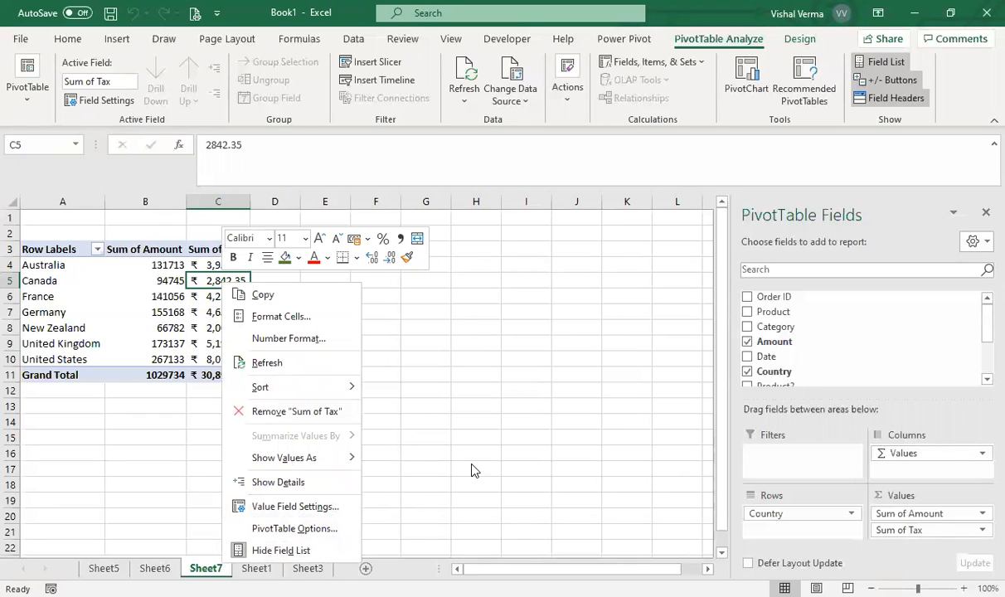
click(461, 286)
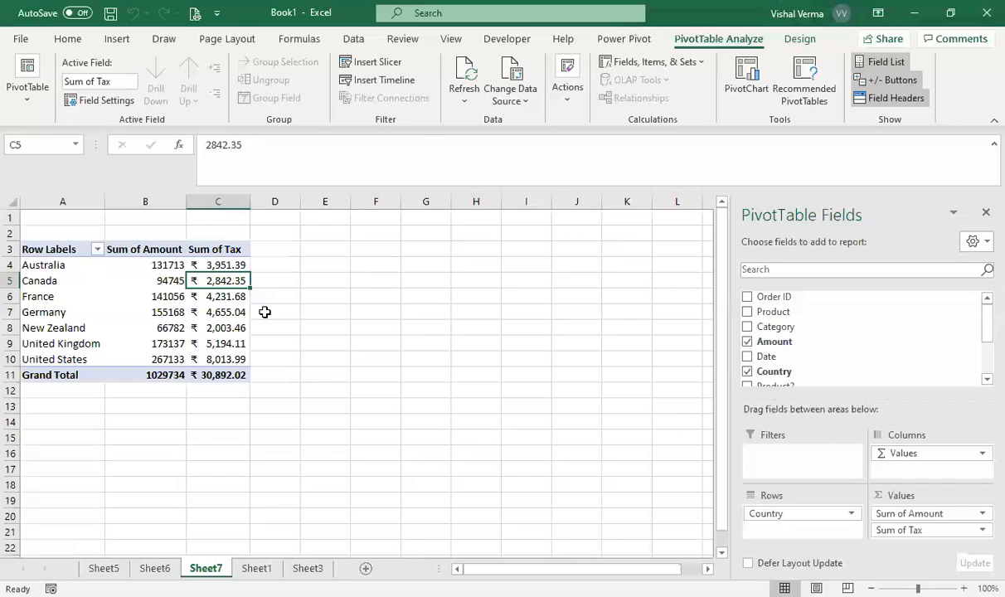
mouse_move(240, 365)
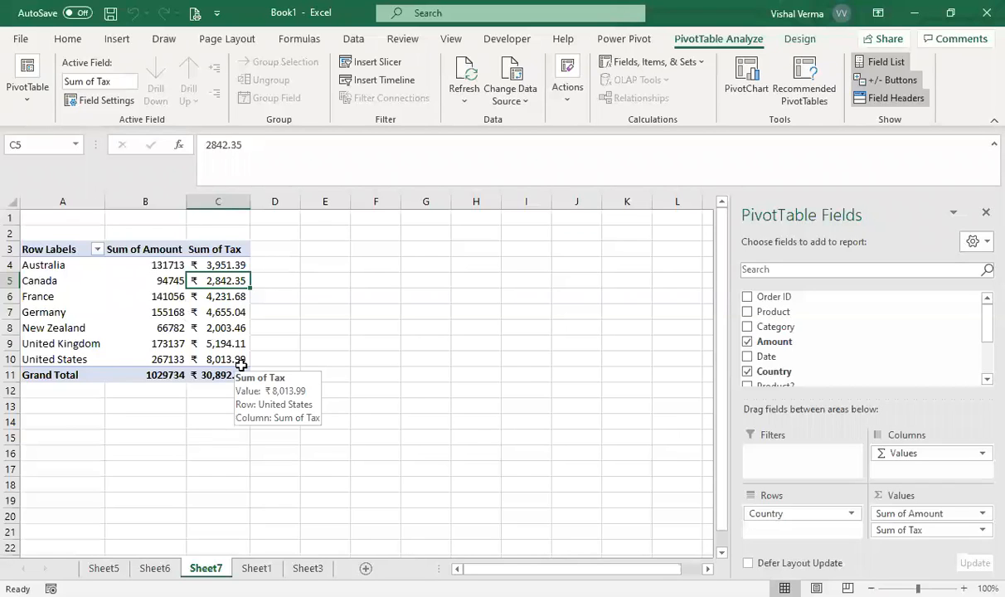